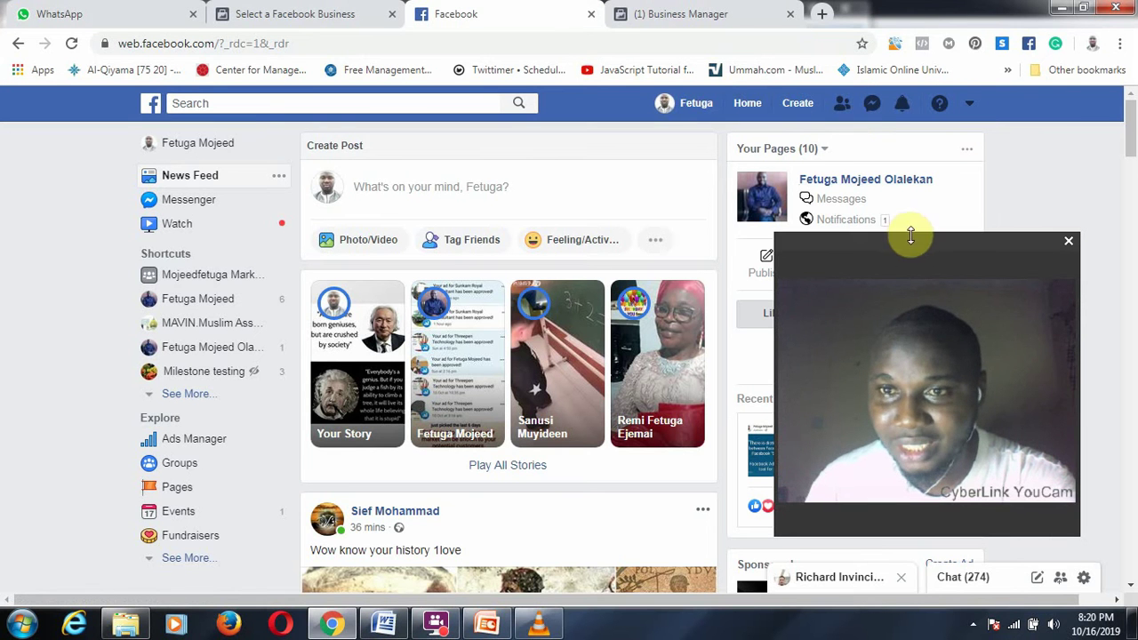
- Open the managed page listed first under Your Pages and go to its Publishing Tools
drag(911, 235, 911, 322)
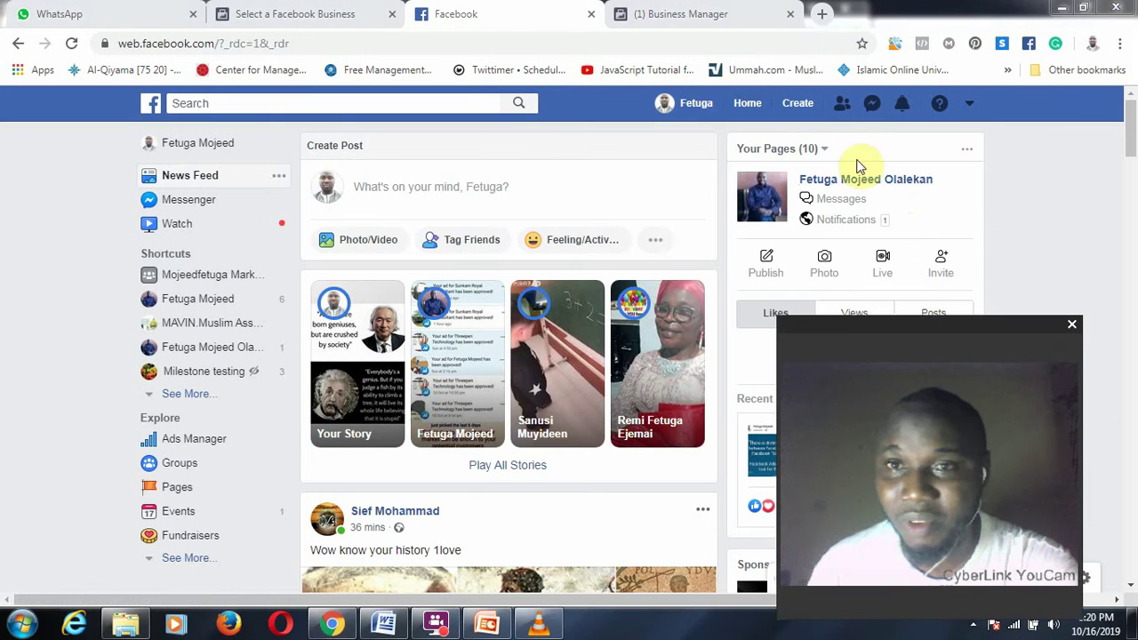
click(860, 187)
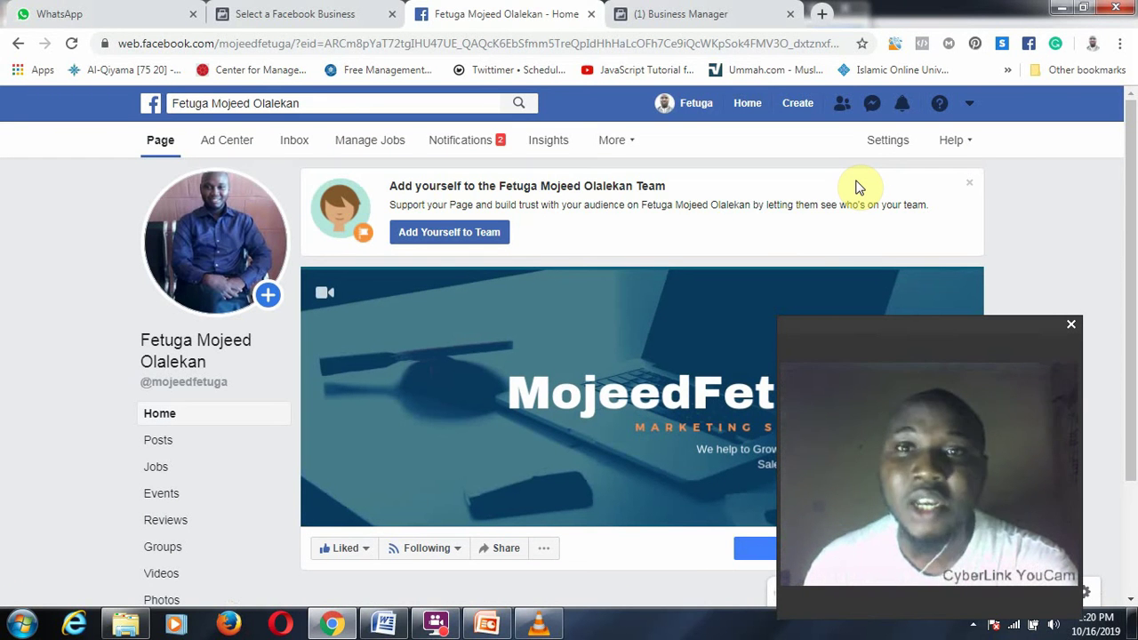
click(635, 142)
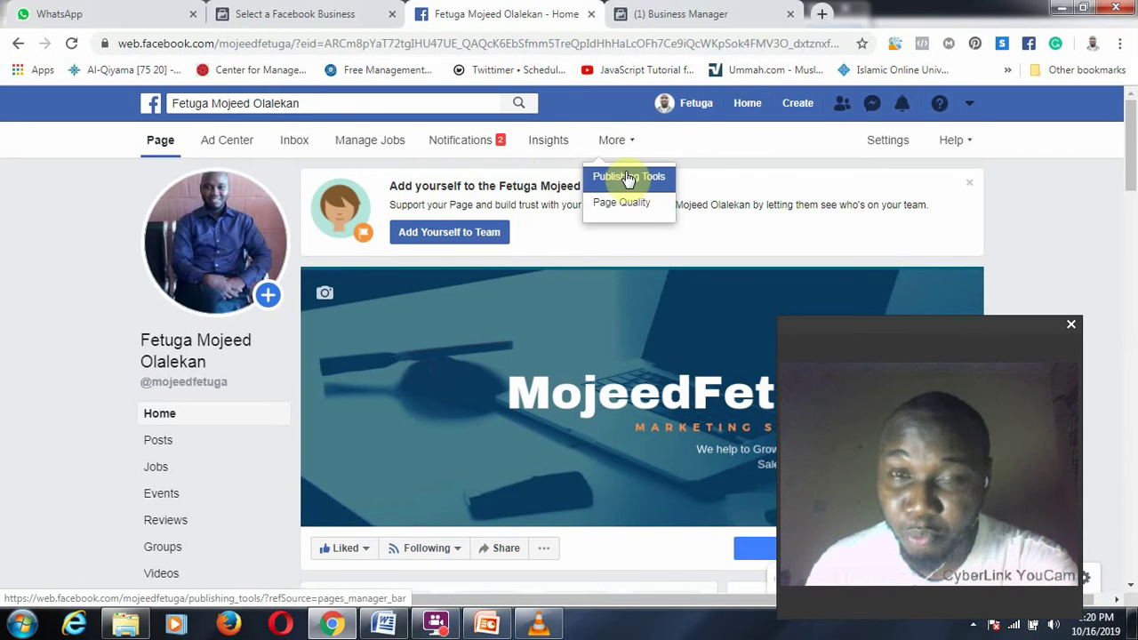
click(631, 178)
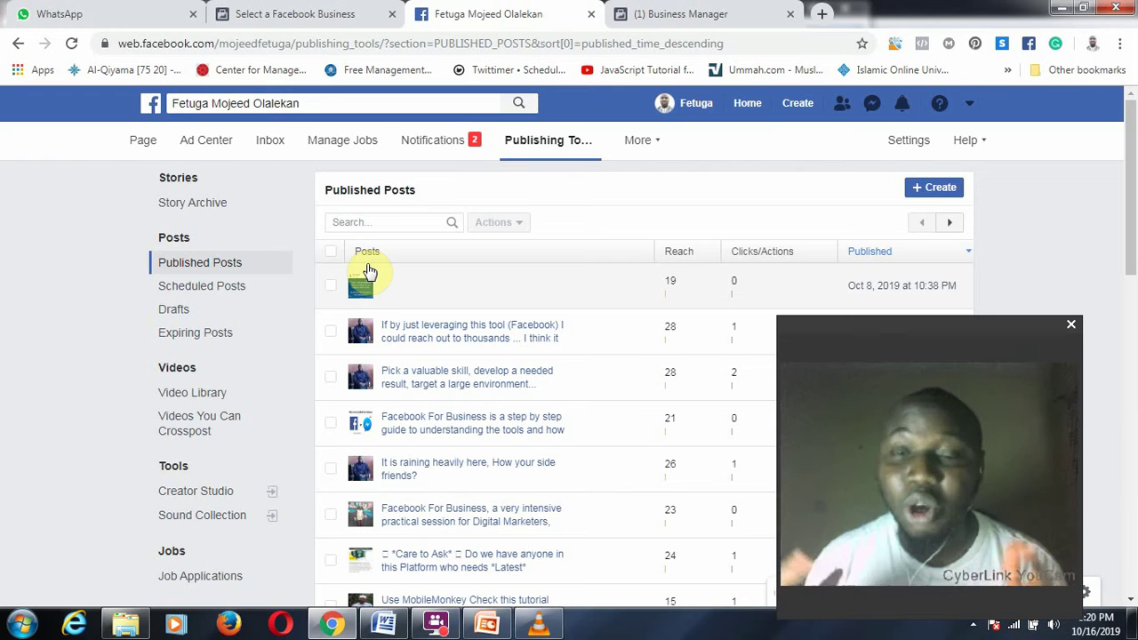
- Open the Forms Library for lead ads and bring the list of forms into view
scroll(271, 414, down, 4)
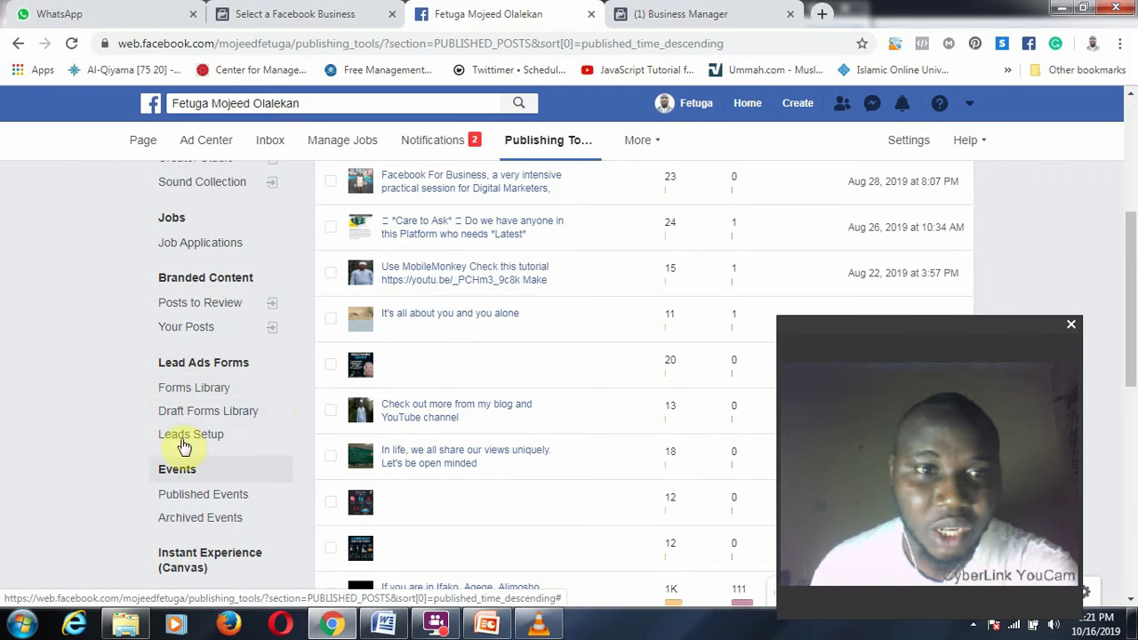
click(206, 392)
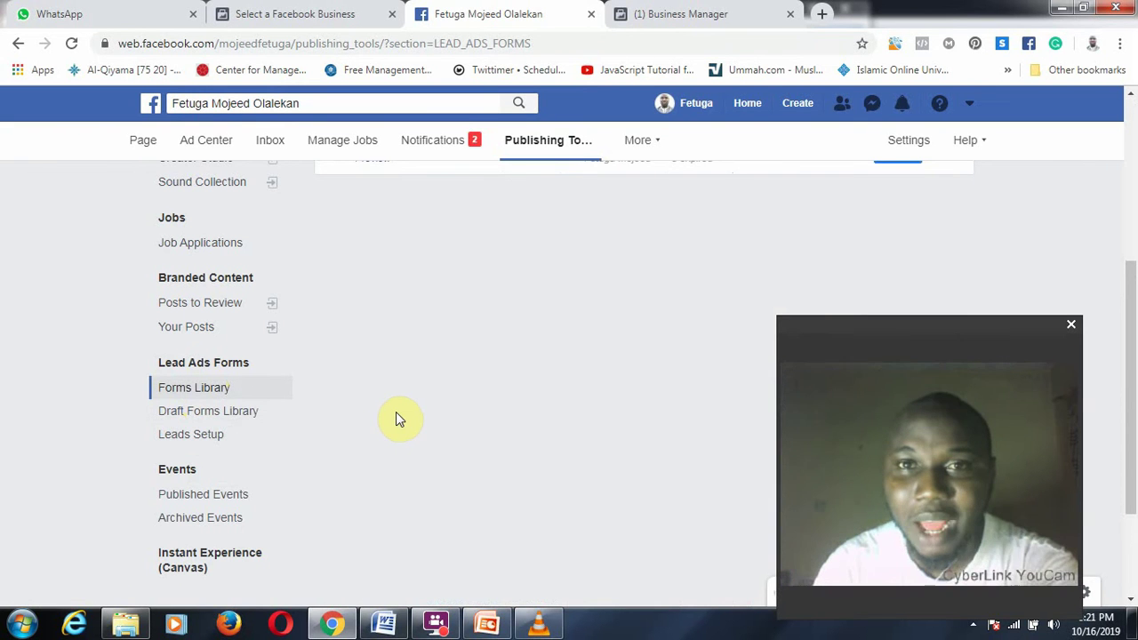
scroll(515, 368, up, 4)
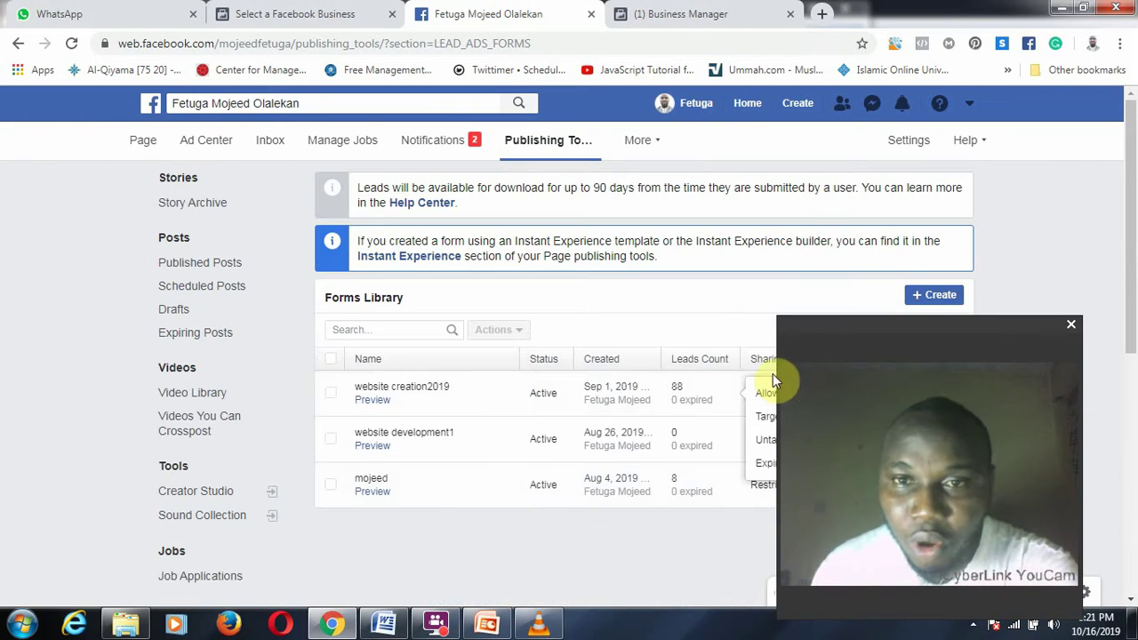
scroll(772, 364, down, 2)
drag(817, 319, 826, 465)
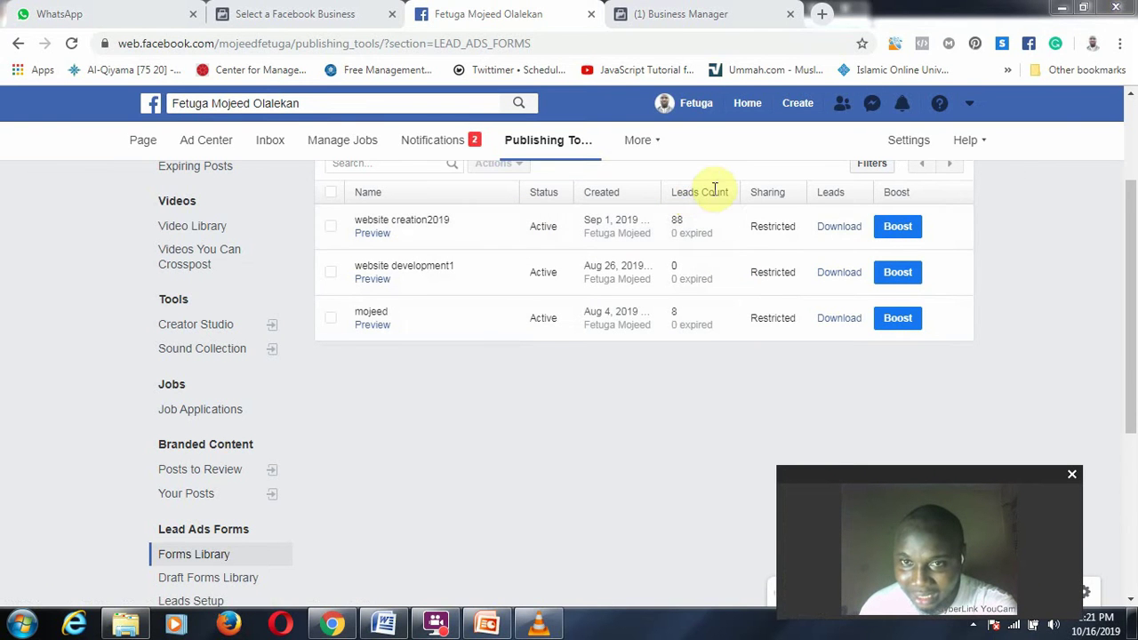
- Download the website creation2019 leads by date range for Lifetime as CSV and open the downloaded file
click(835, 228)
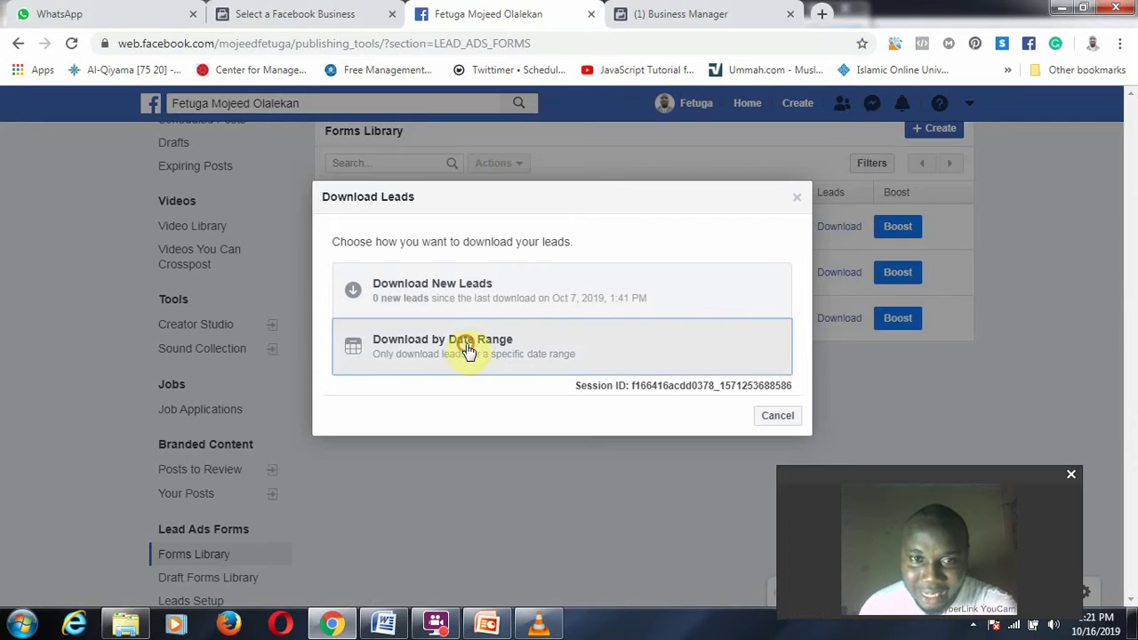
click(470, 349)
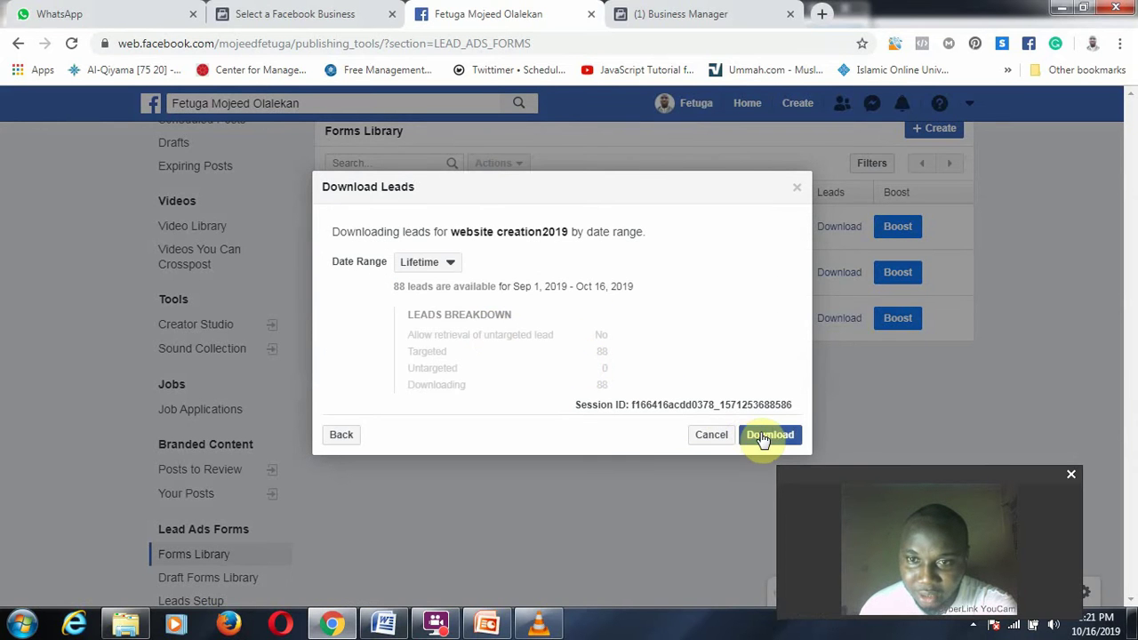
click(763, 435)
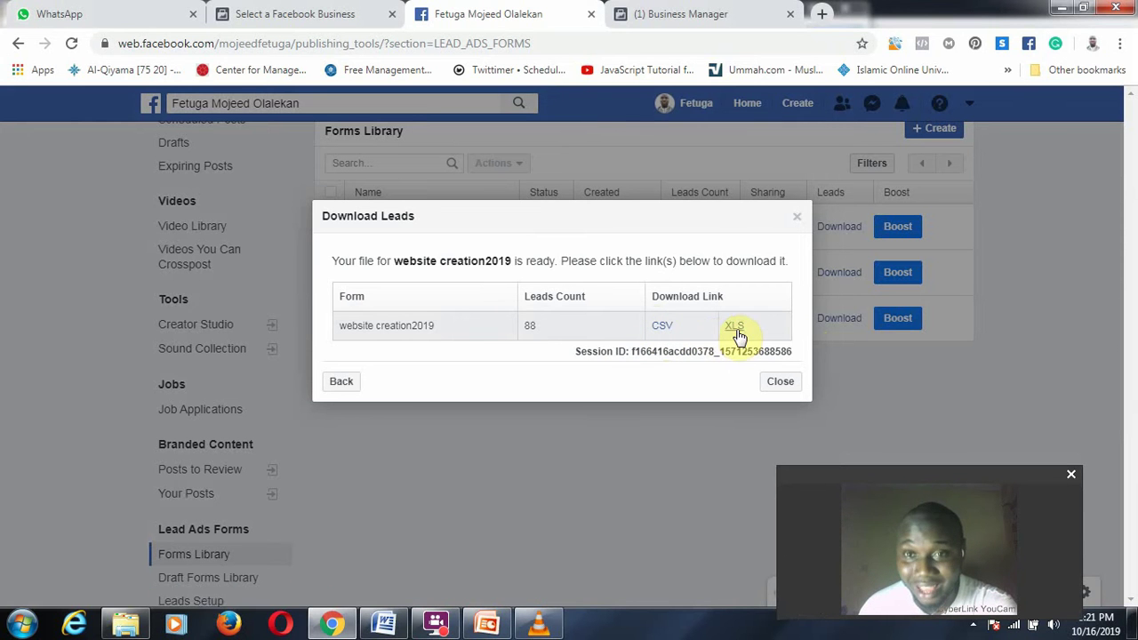
click(661, 327)
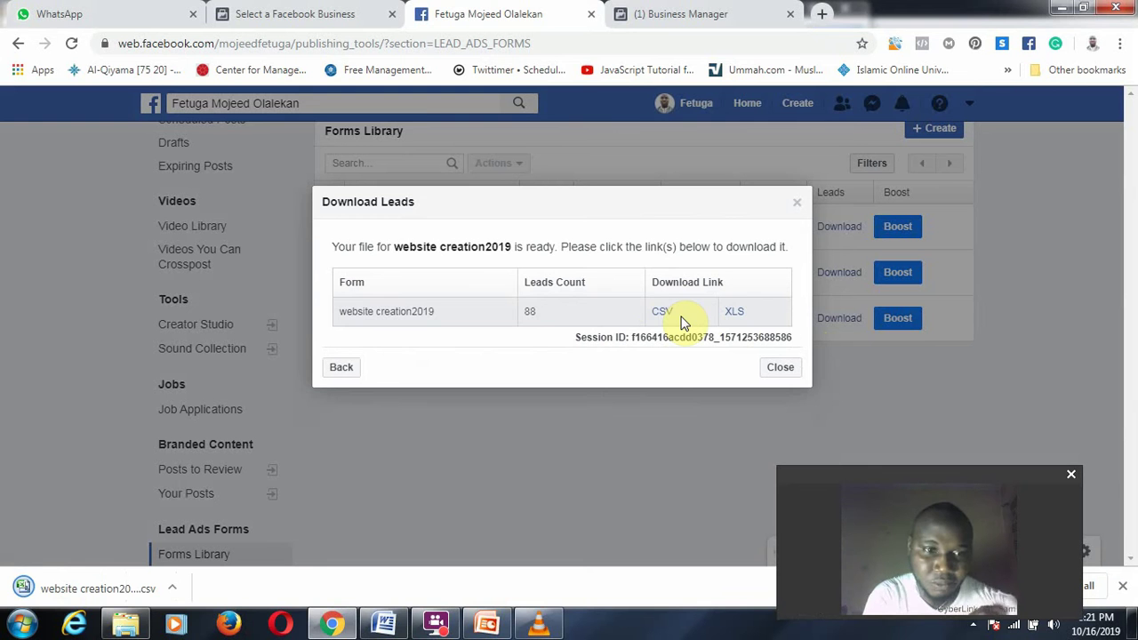
click(71, 589)
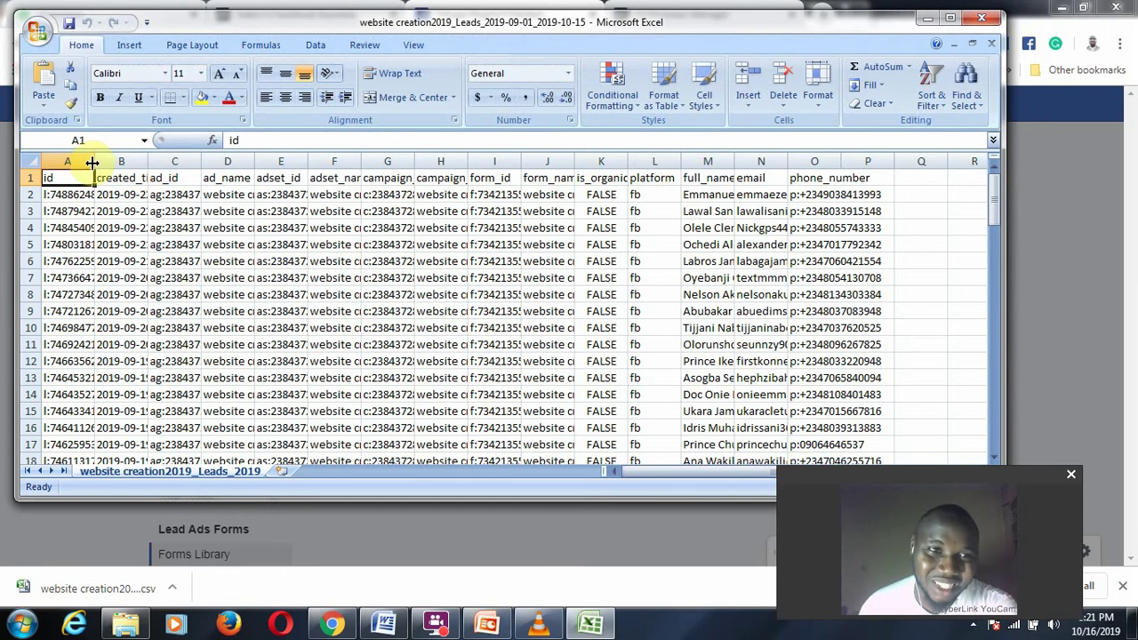
- Widen the id, ad_name, adset_id and adset_name columns to fit their contents
double_click(93, 160)
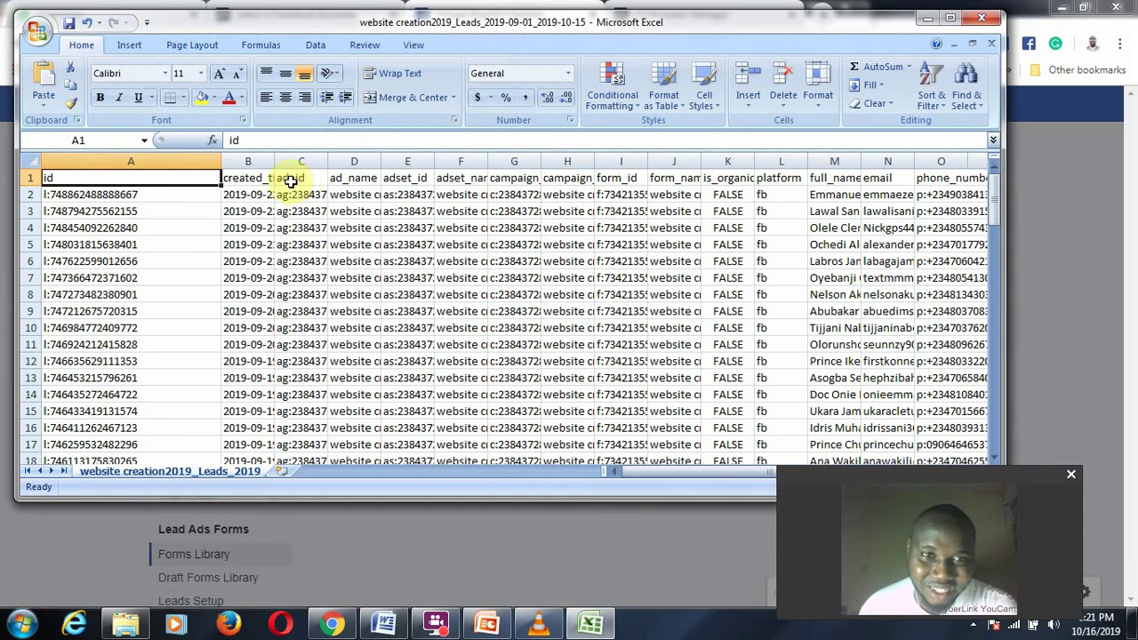
drag(281, 170, 335, 163)
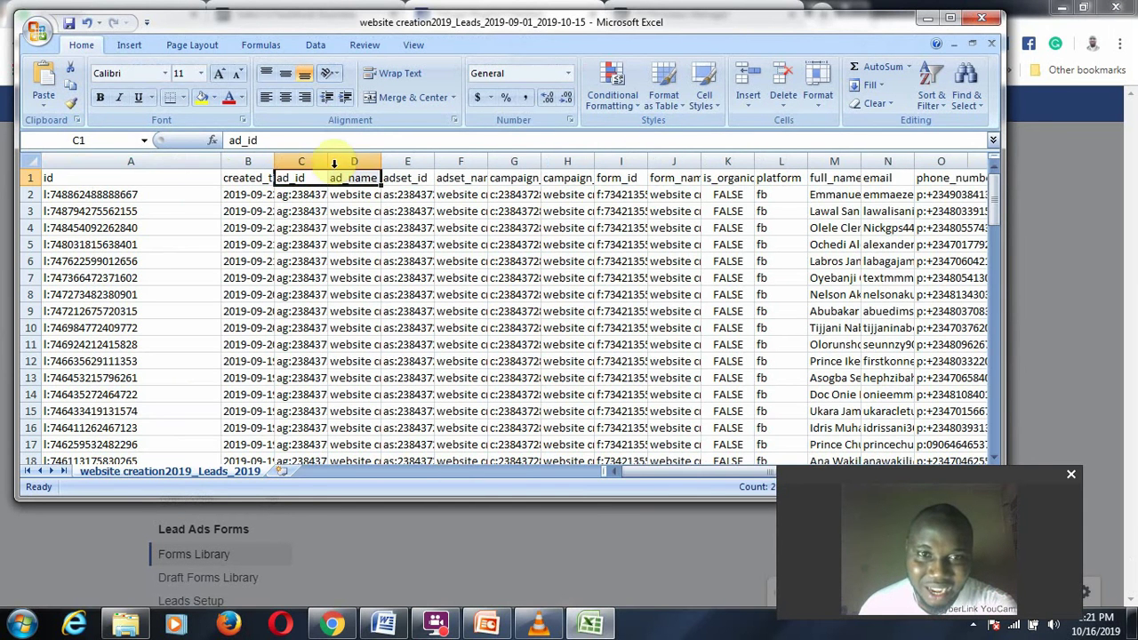
double_click(440, 160)
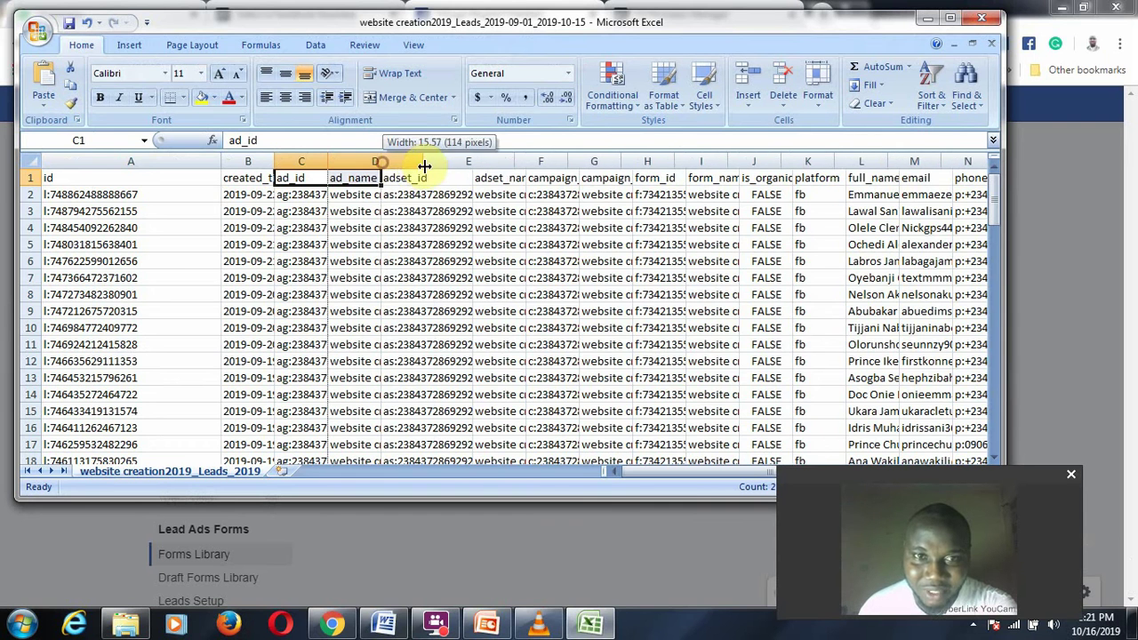
double_click(384, 161)
double_click(569, 162)
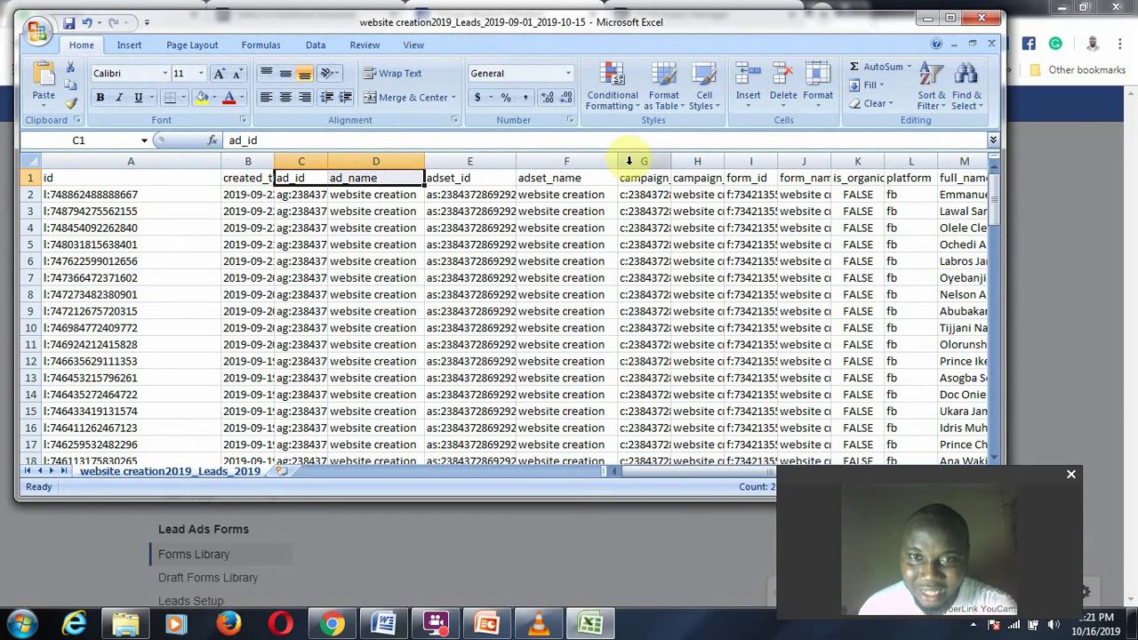
- Widen the campaign_id, campaign_name, form_id and form_name columns so their full contents show
drag(669, 158, 905, 160)
click(810, 163)
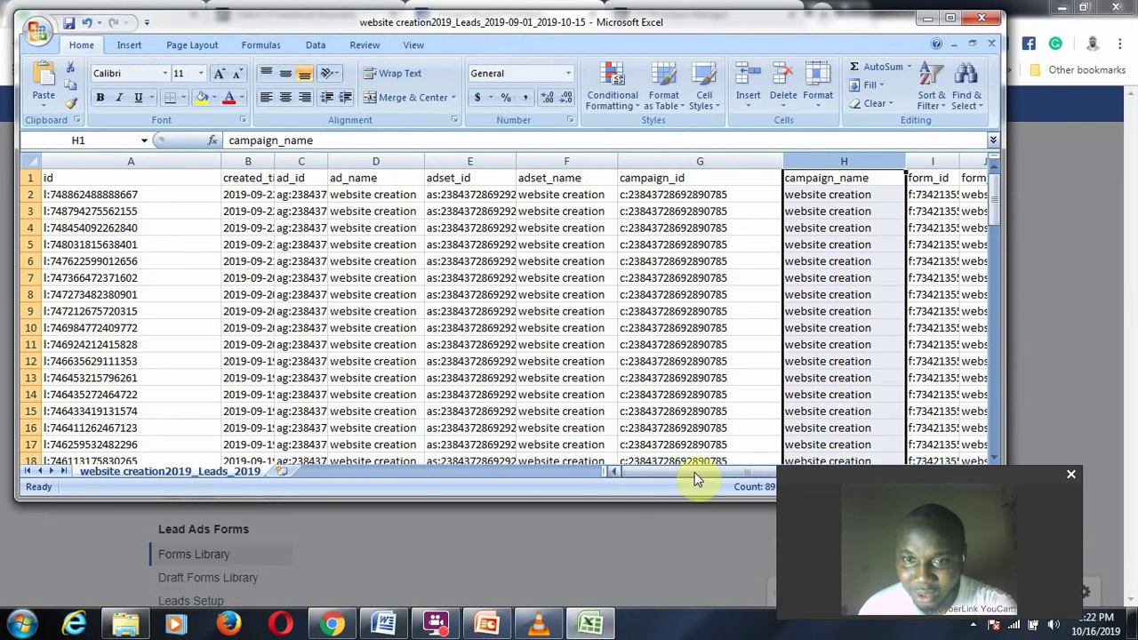
drag(695, 473, 750, 474)
drag(725, 160, 787, 158)
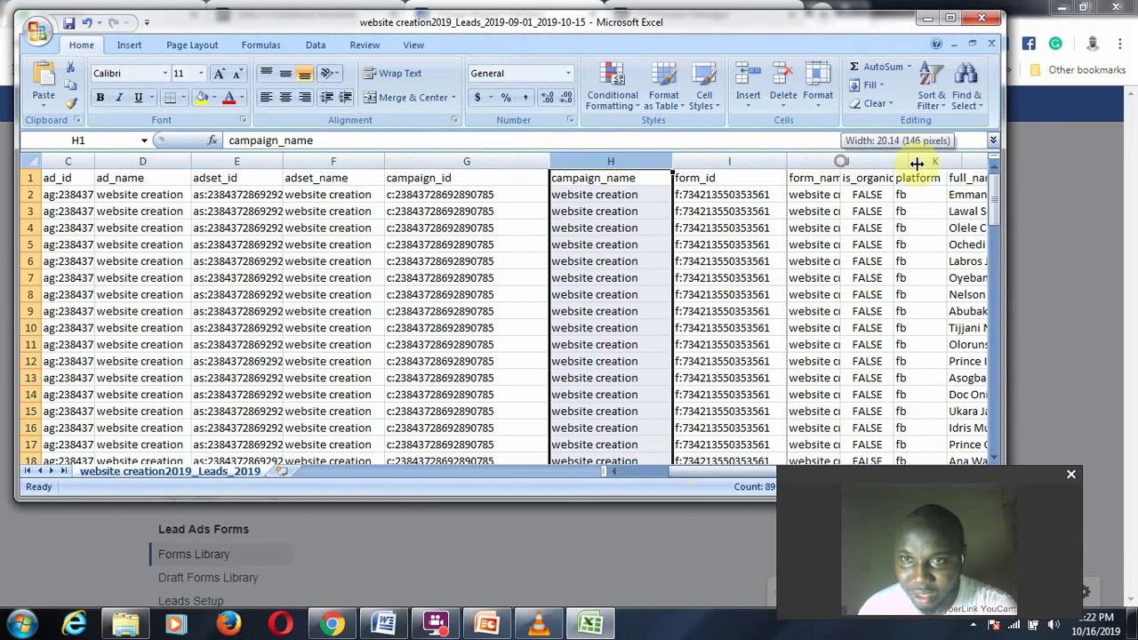
double_click(842, 160)
drag(777, 472, 822, 468)
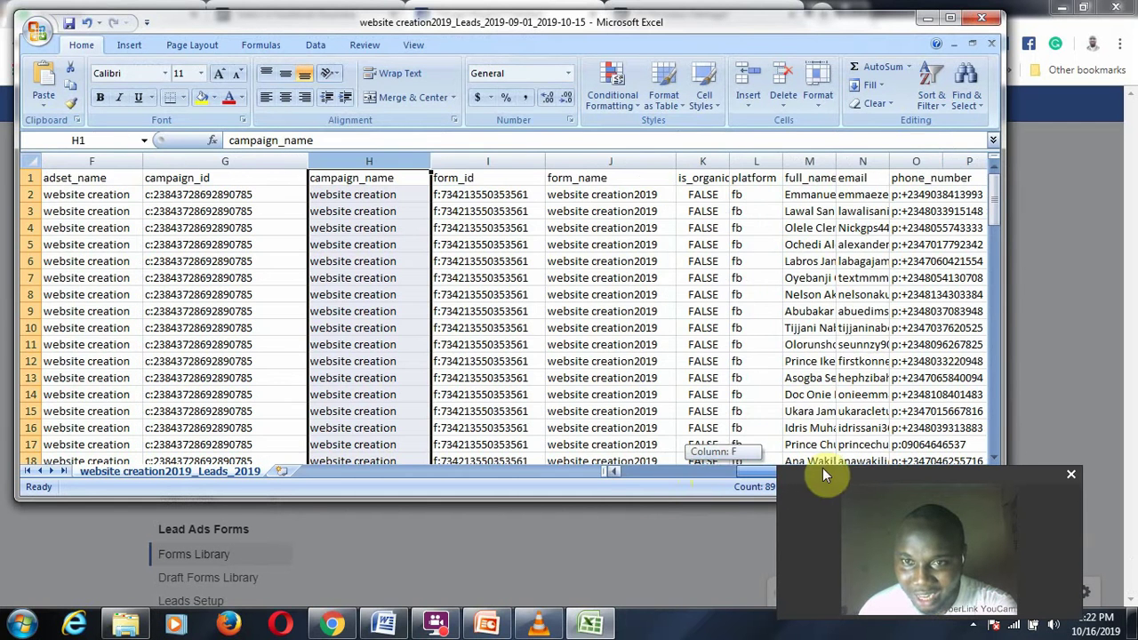
- Widen the is_organic and platform columns in the leads spreadsheet
click(333, 625)
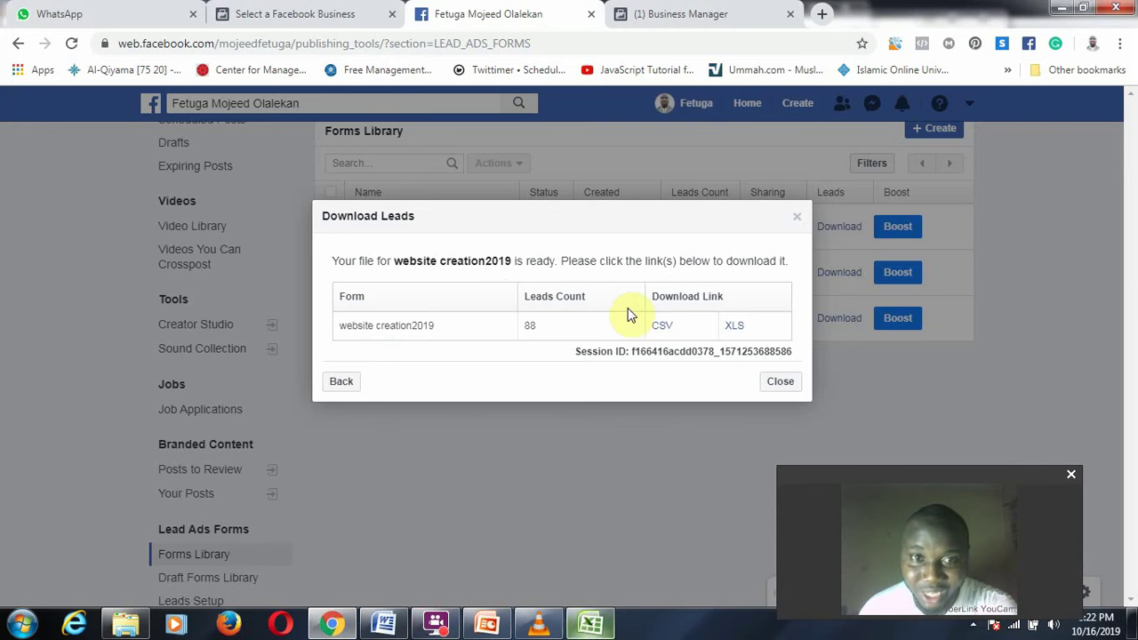
click(586, 622)
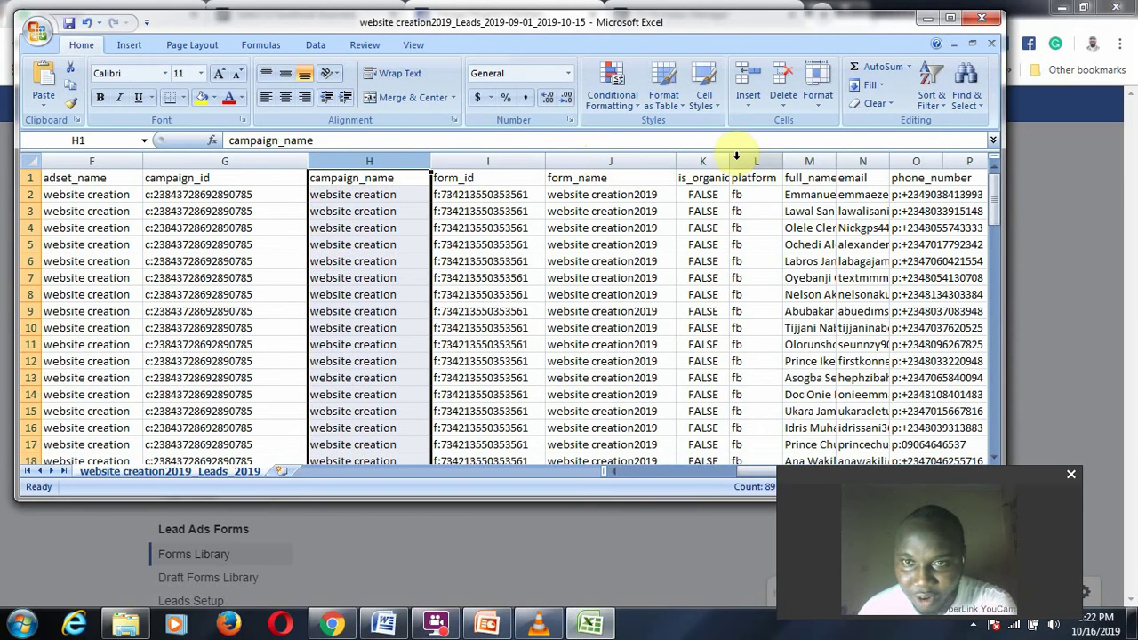
drag(731, 160, 874, 165)
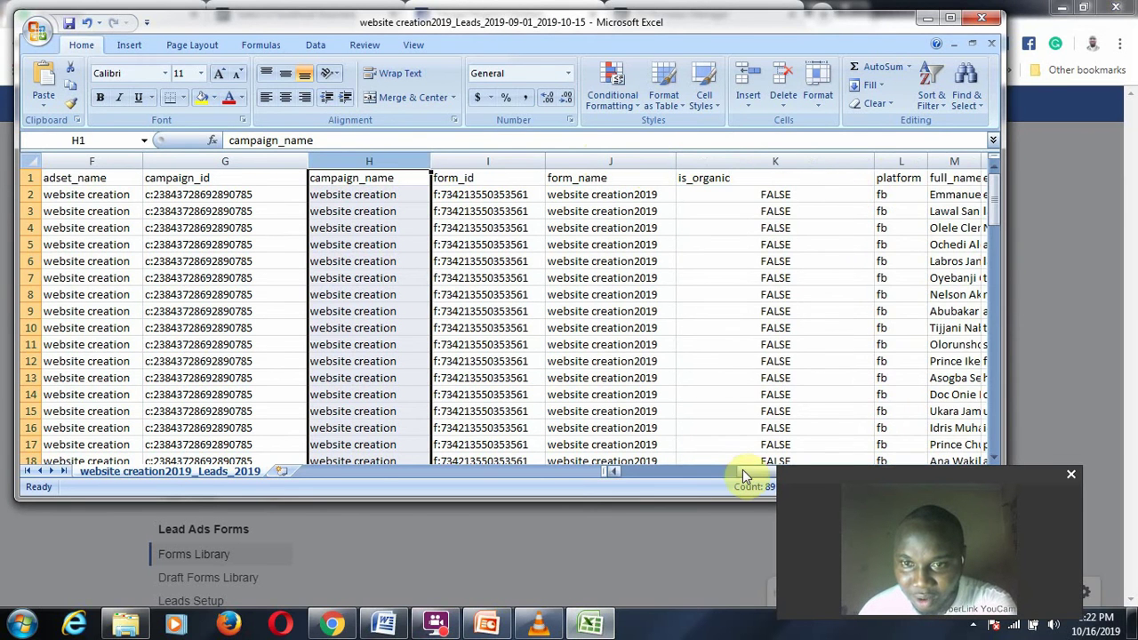
drag(744, 471, 794, 466)
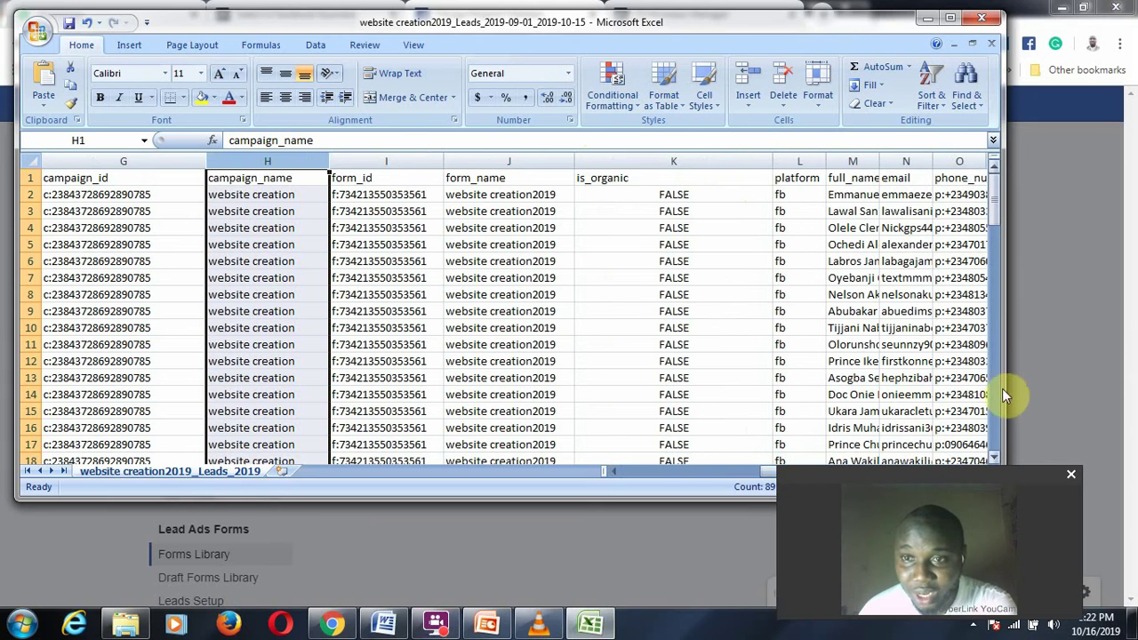
drag(939, 478, 235, 377)
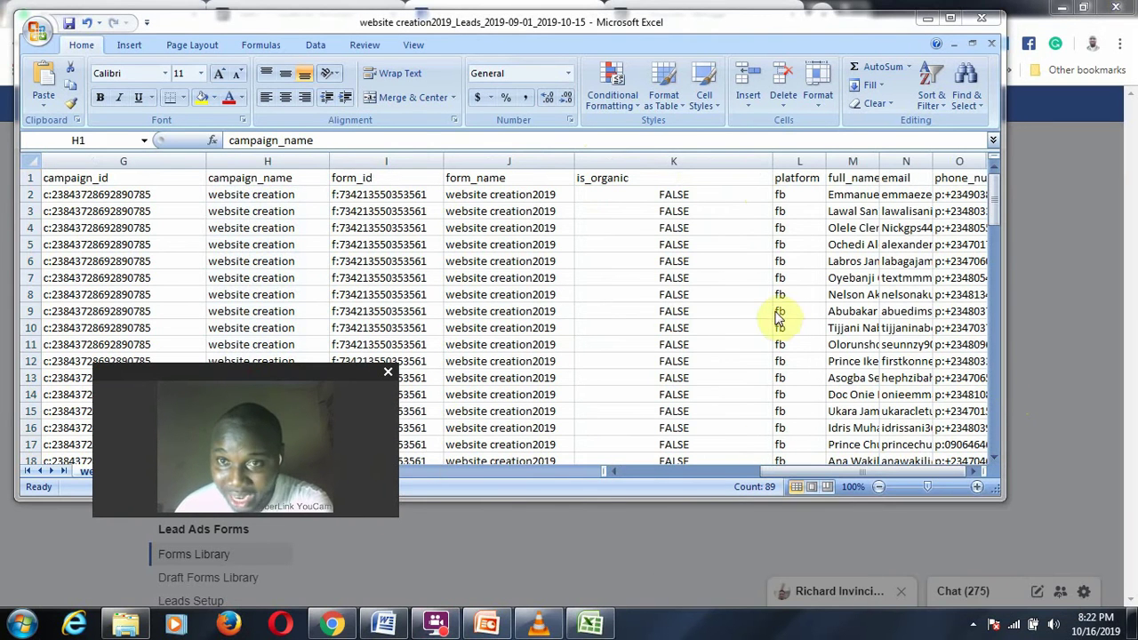
drag(829, 165, 920, 165)
click(904, 165)
drag(802, 472, 842, 460)
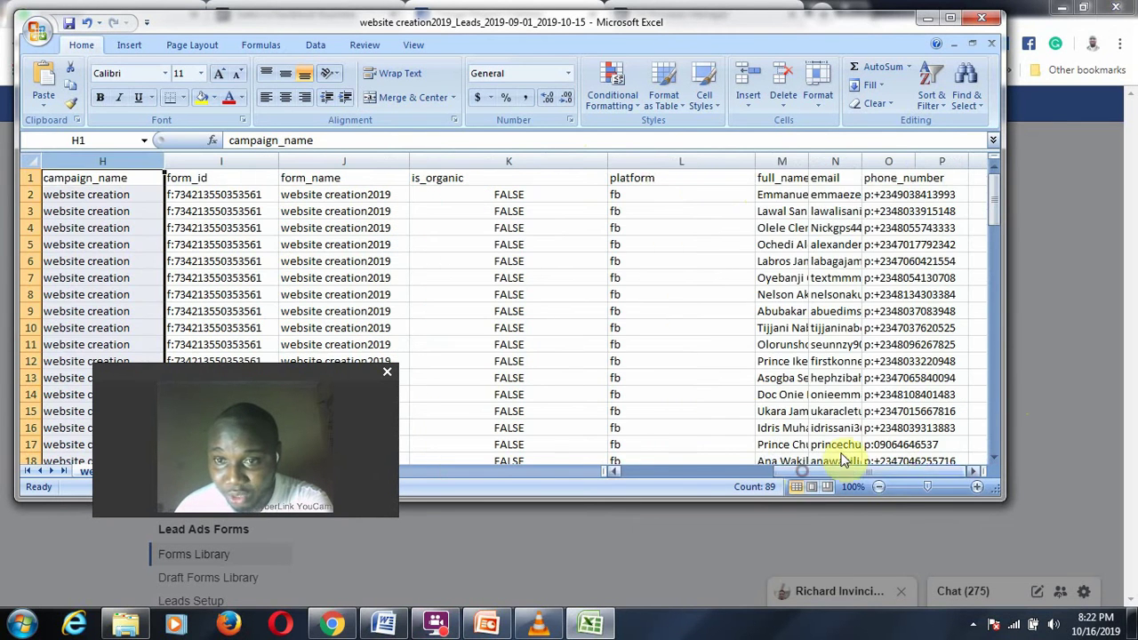
- Look through the lead rows and widen the full_name and email columns
scroll(734, 381, down, 8)
scroll(711, 400, up, 6)
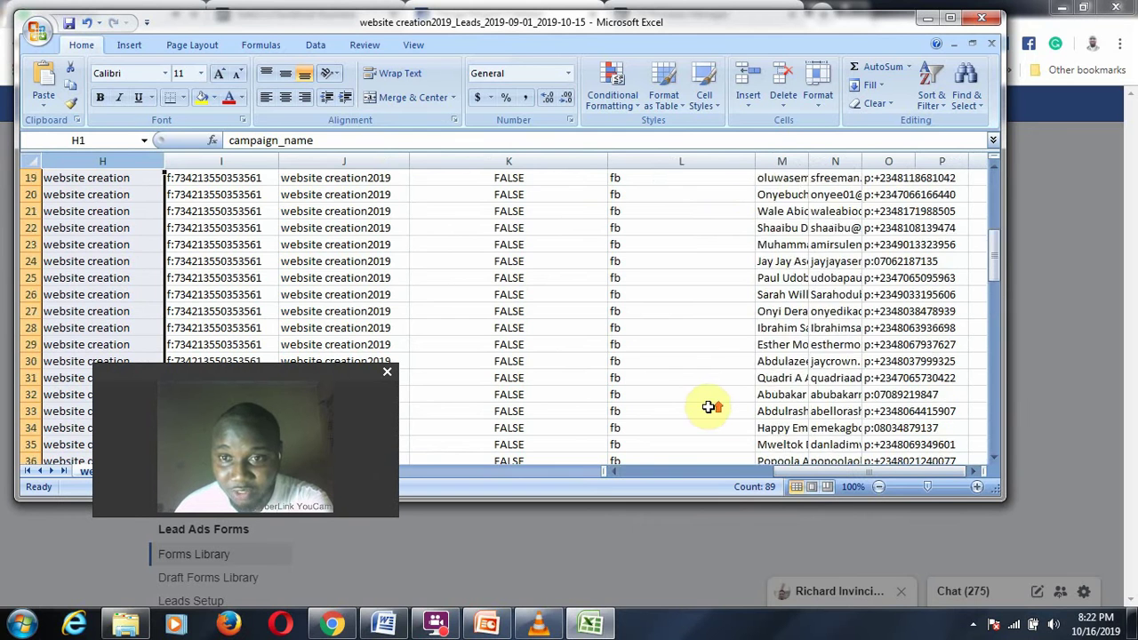
scroll(806, 267, up, 2)
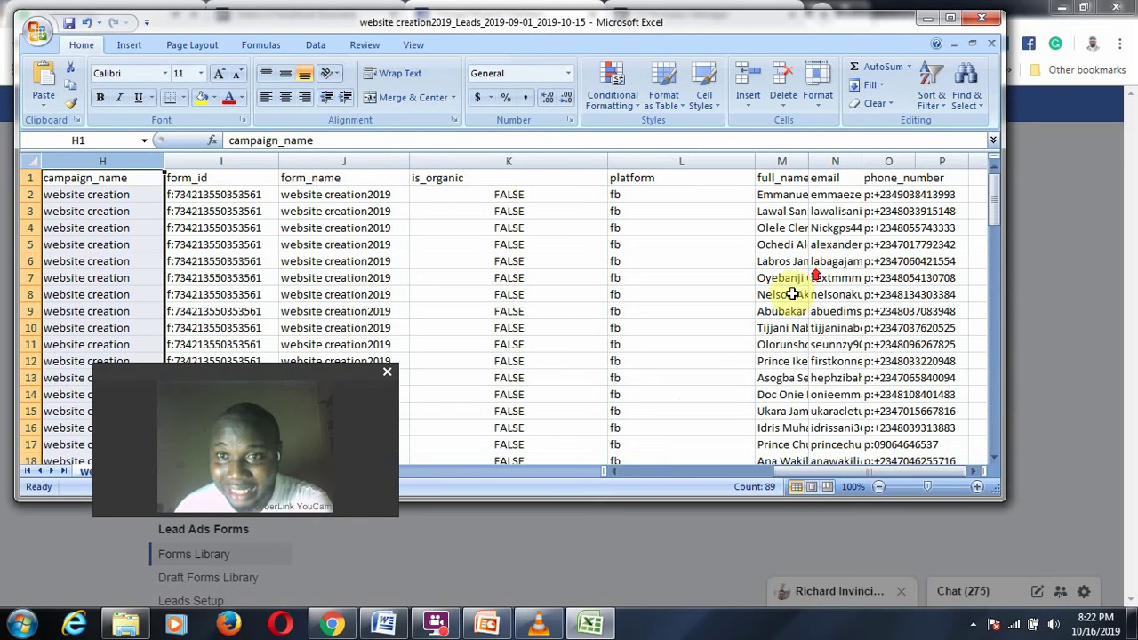
drag(808, 160, 879, 157)
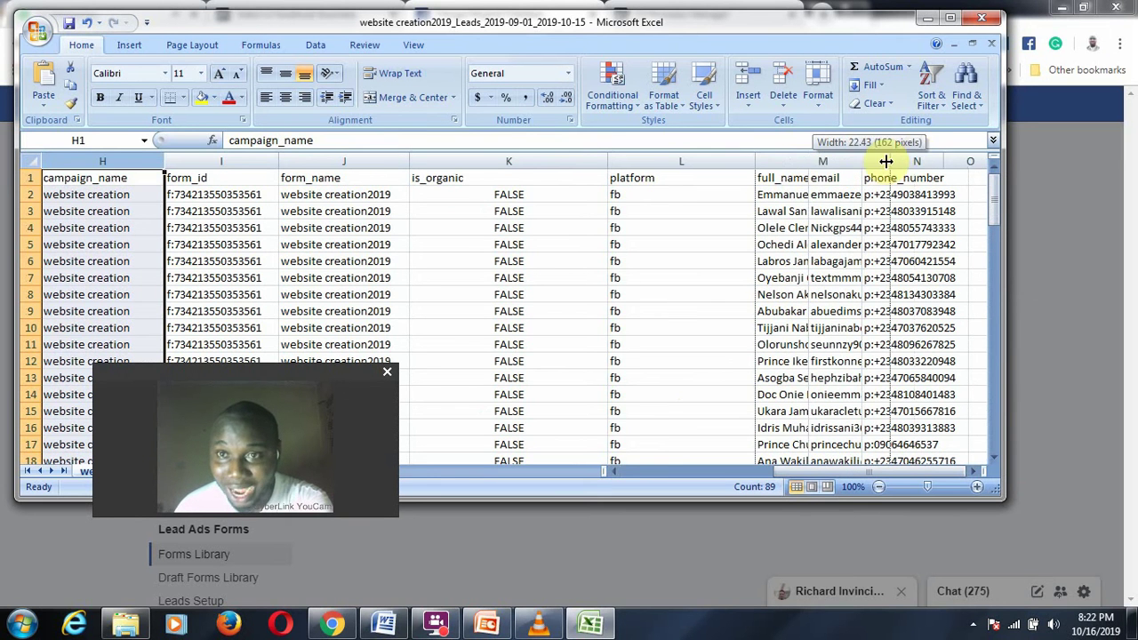
drag(814, 472, 867, 481)
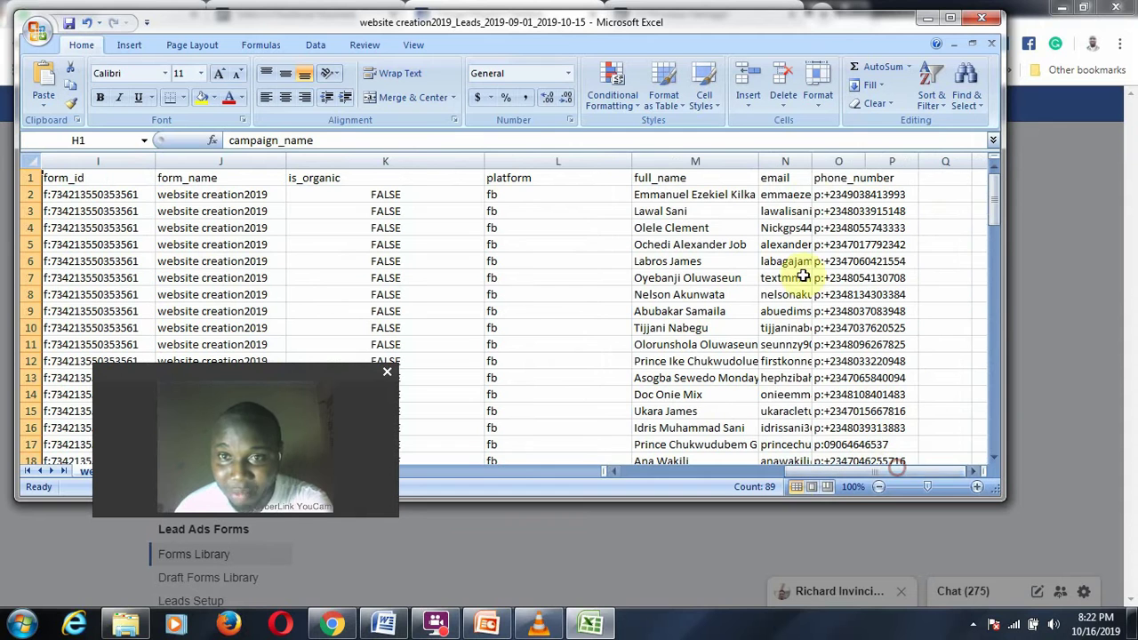
drag(815, 165, 844, 161)
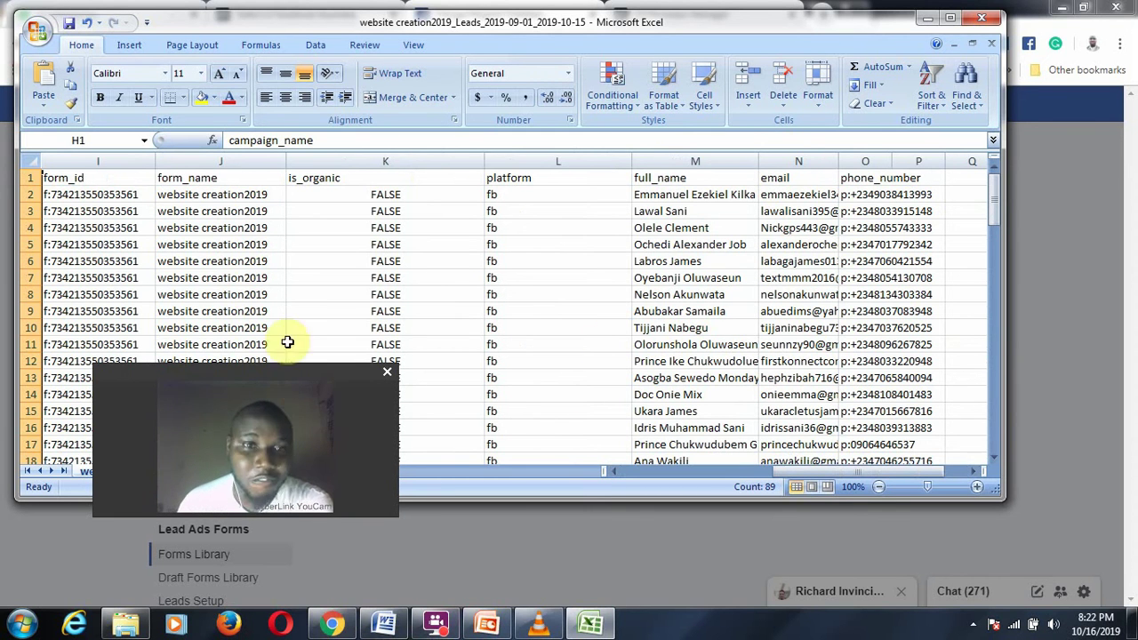
drag(238, 363, 204, 140)
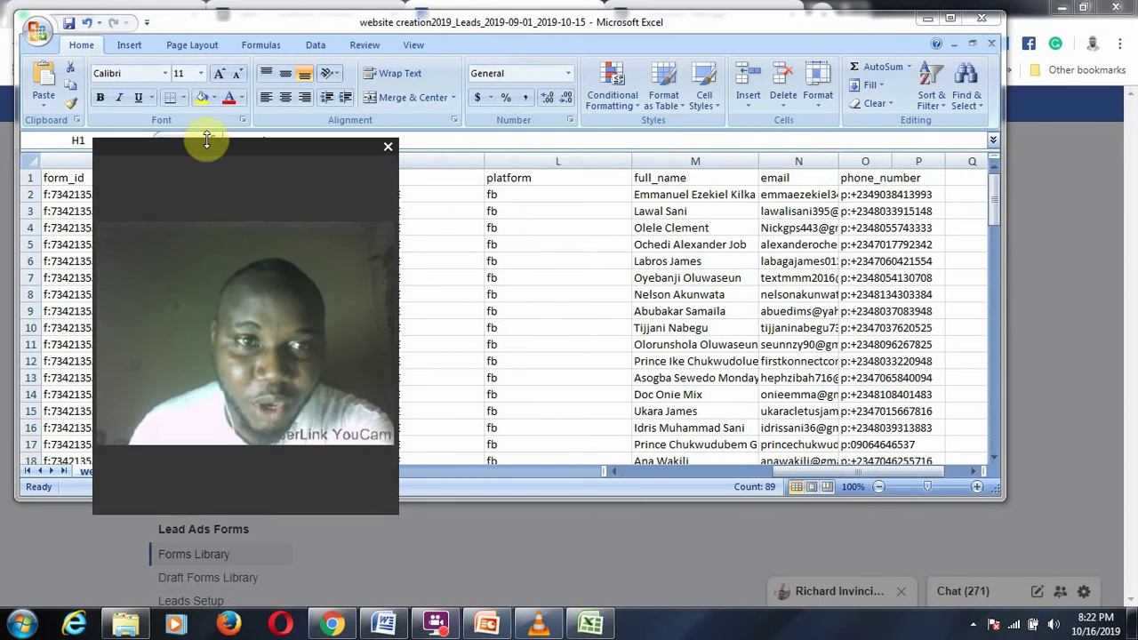
click(401, 342)
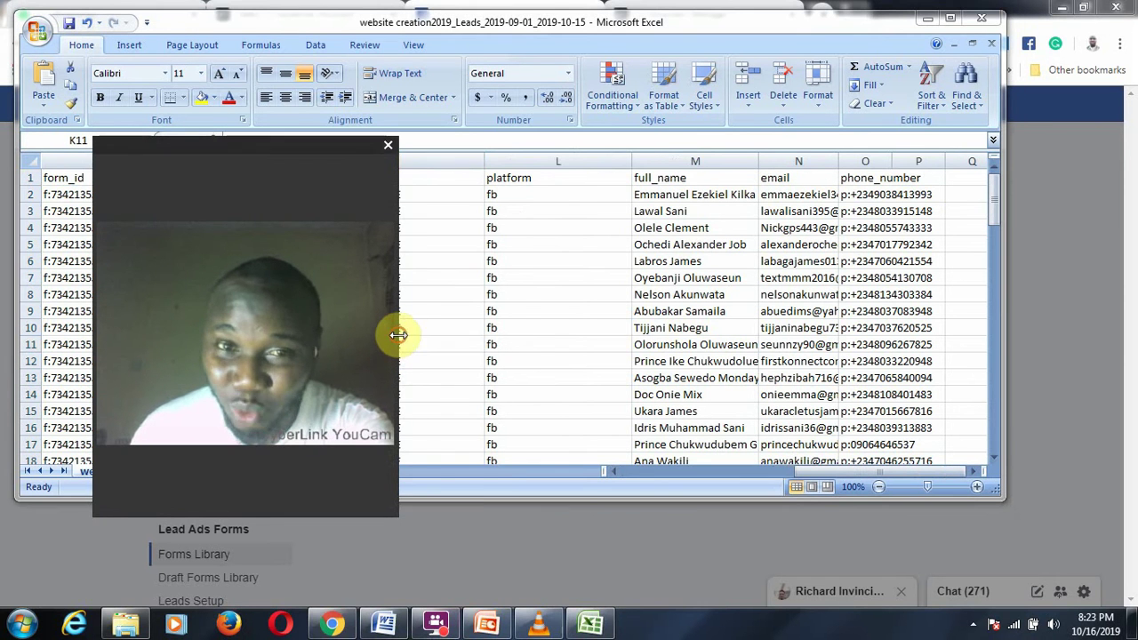
drag(395, 331, 562, 338)
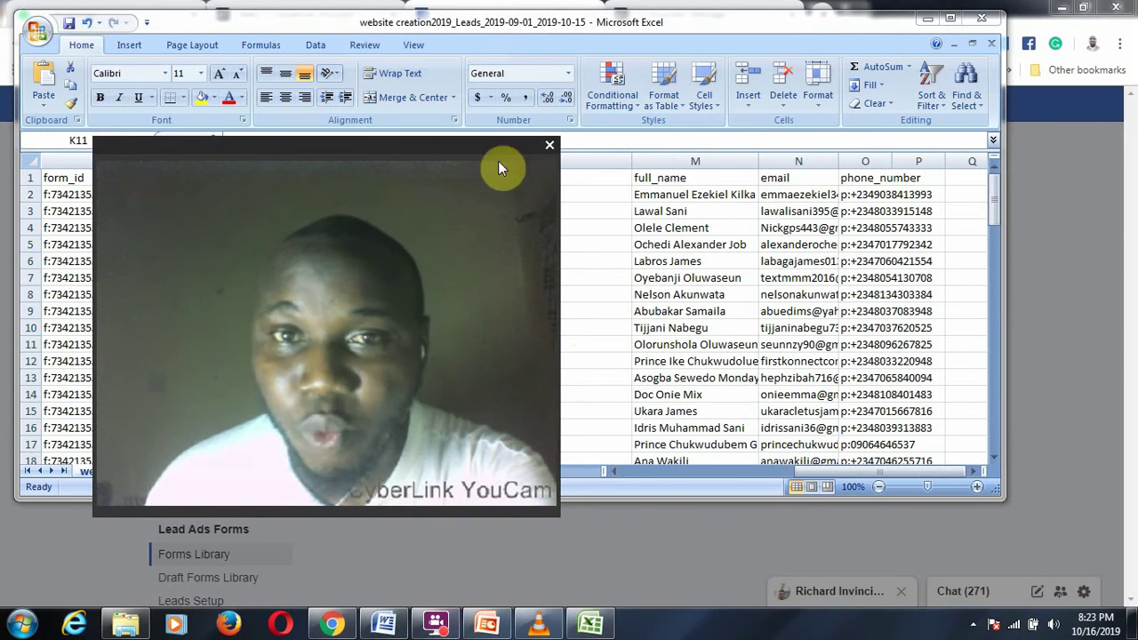
drag(465, 147, 497, 339)
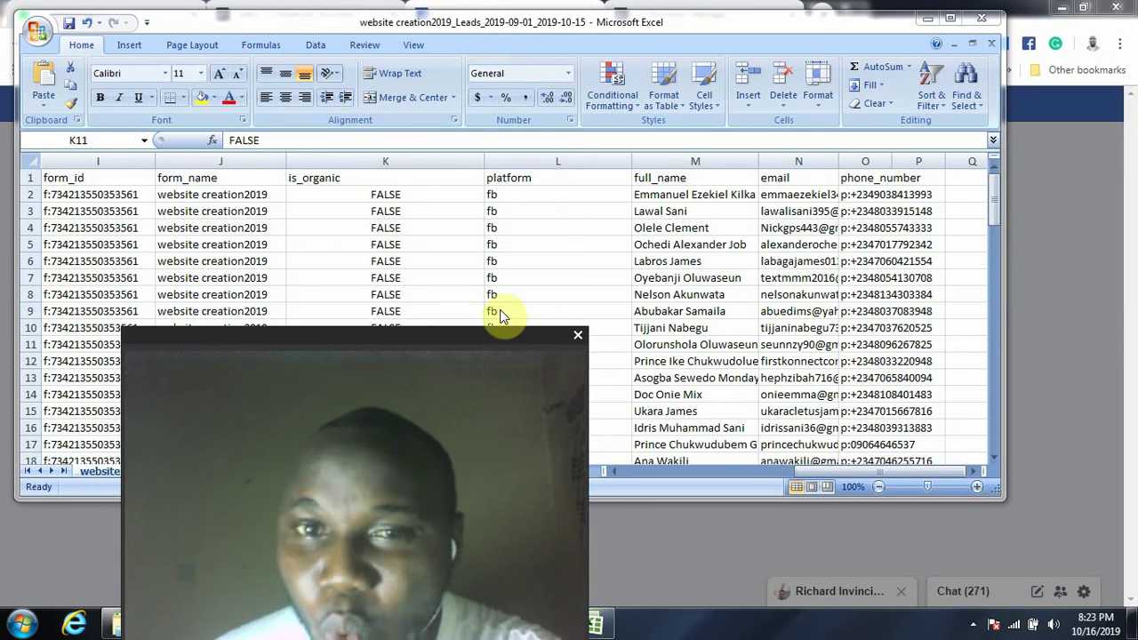
- Widen the full_name and email columns further so that more of each lead's name and address fits
drag(489, 335, 463, 271)
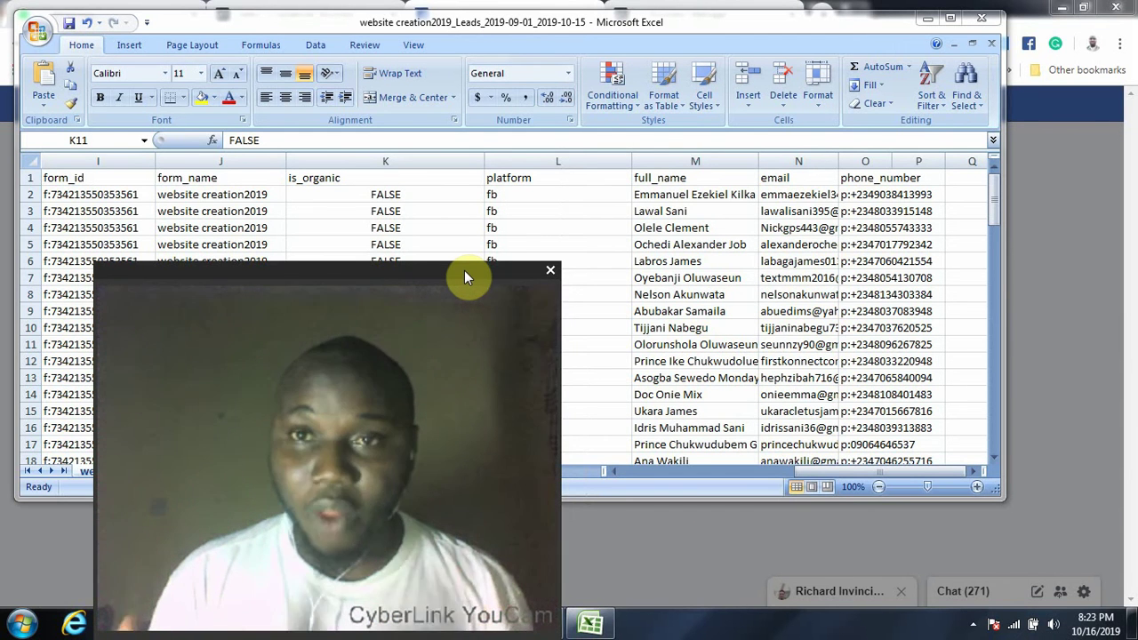
click(756, 158)
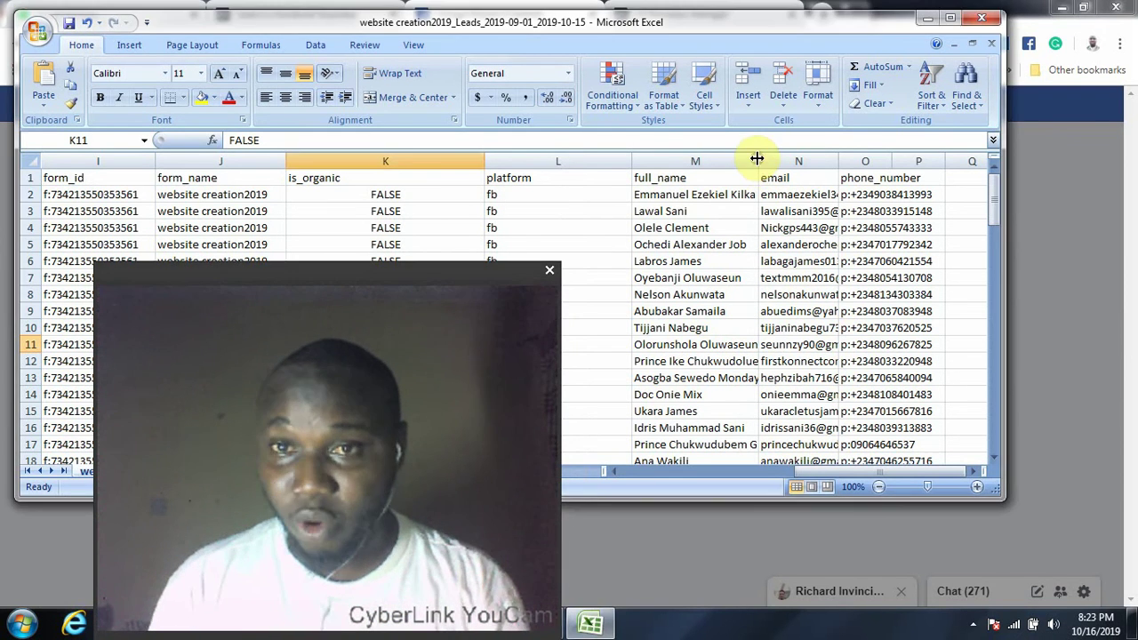
drag(760, 158, 806, 158)
drag(884, 160, 921, 161)
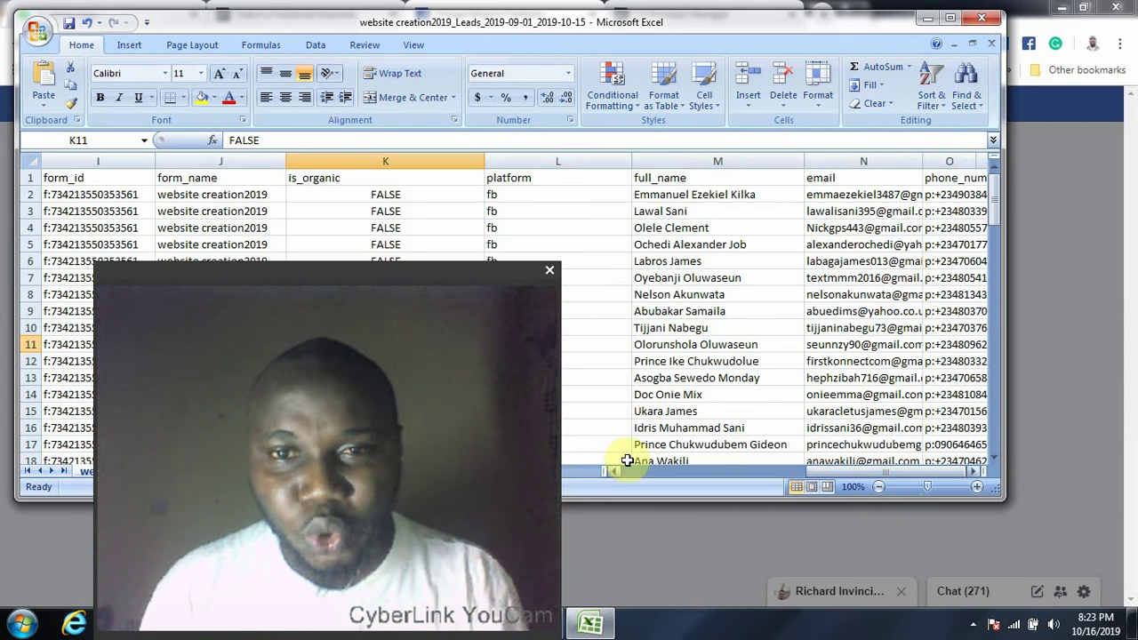
drag(466, 282, 496, 184)
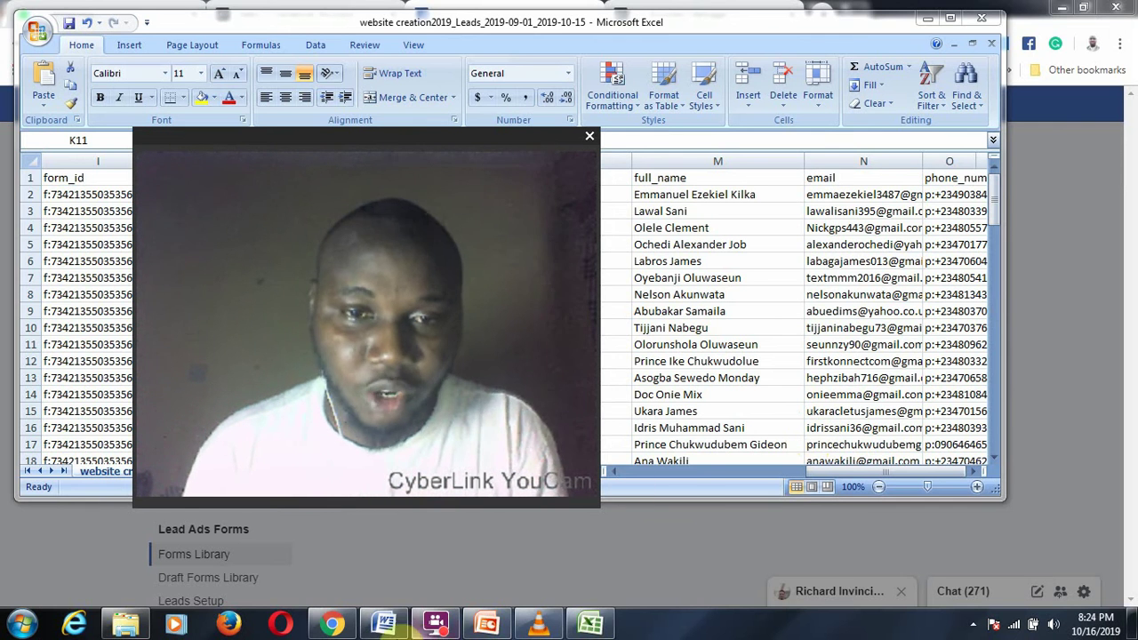
click(439, 630)
drag(467, 135, 930, 233)
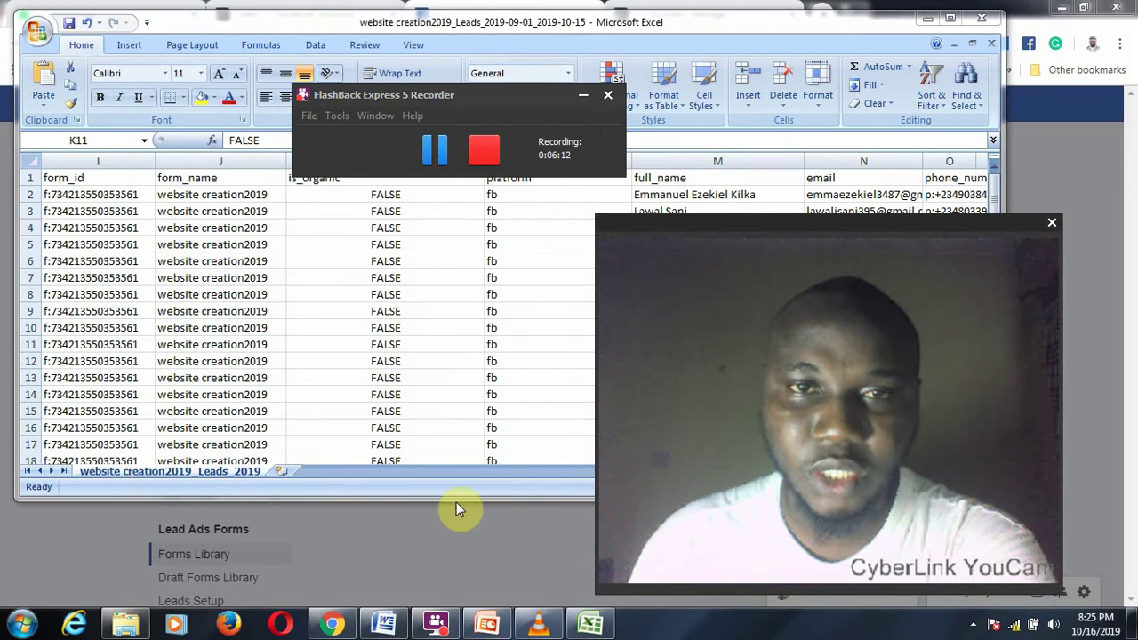
- Switch to the Facebook page's Forms Library in the browser and view the lead forms with their lead counts
click(450, 535)
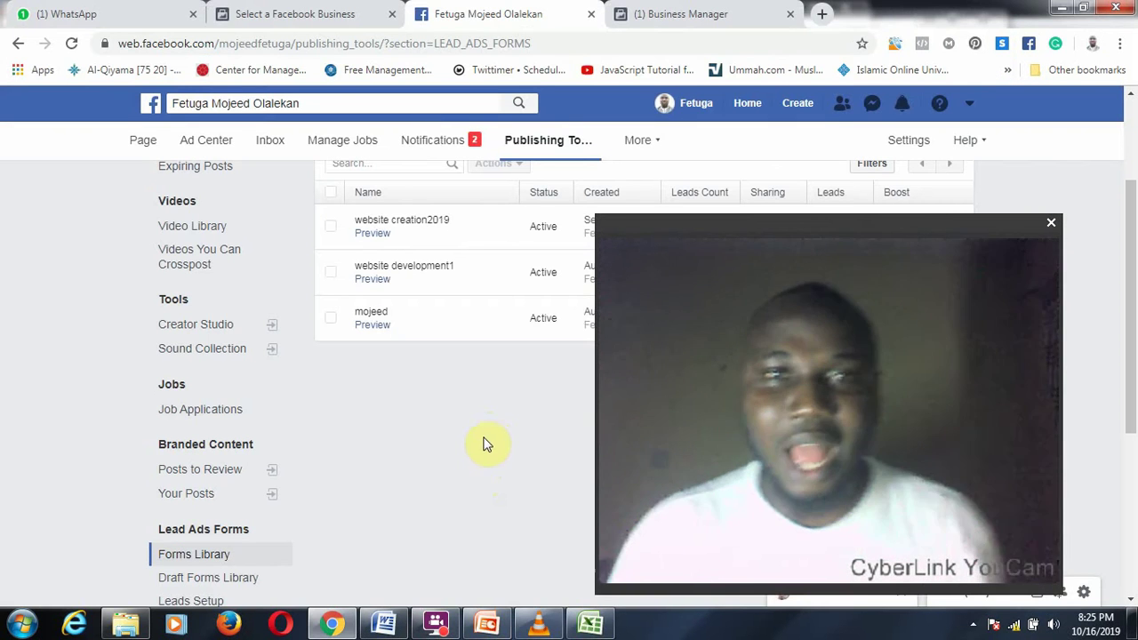
click(865, 225)
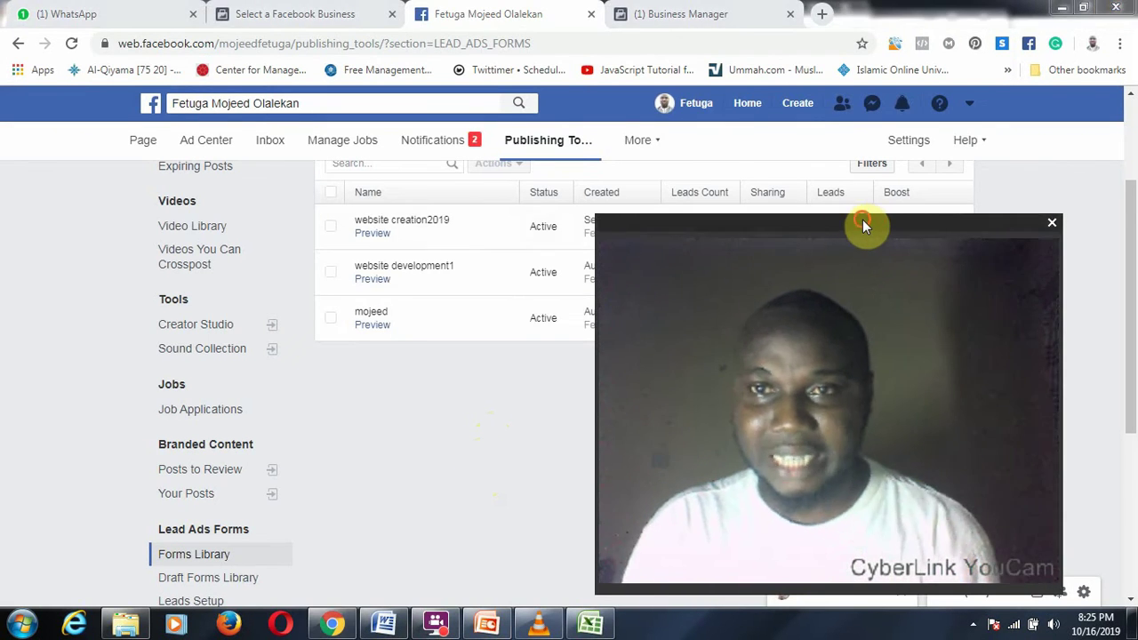
drag(865, 225, 526, 294)
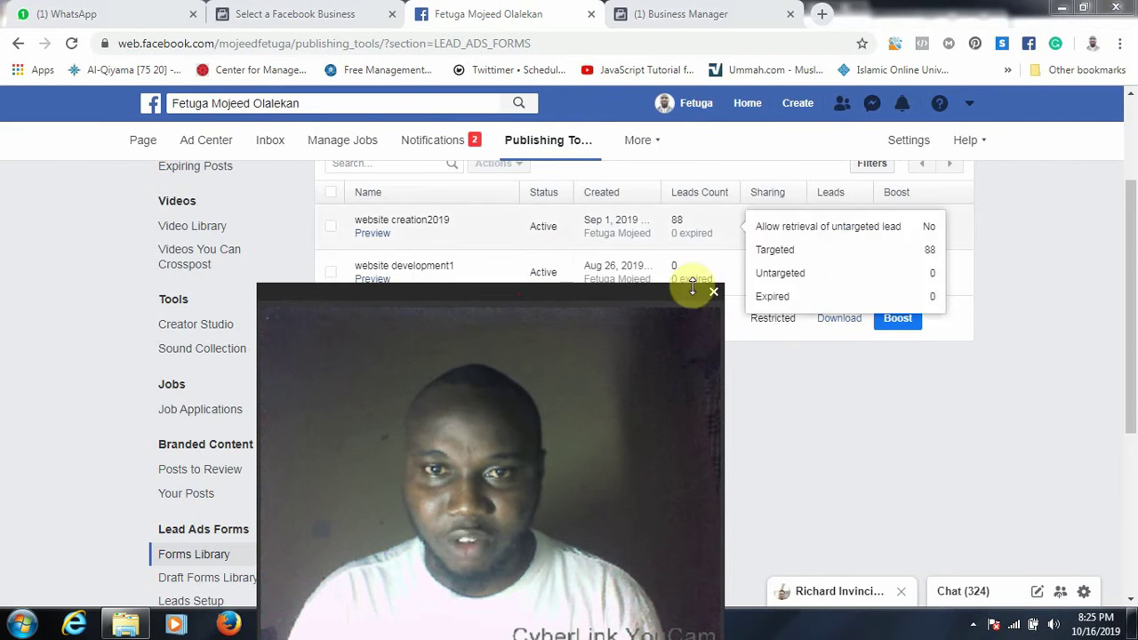
scroll(1004, 359, up, 2)
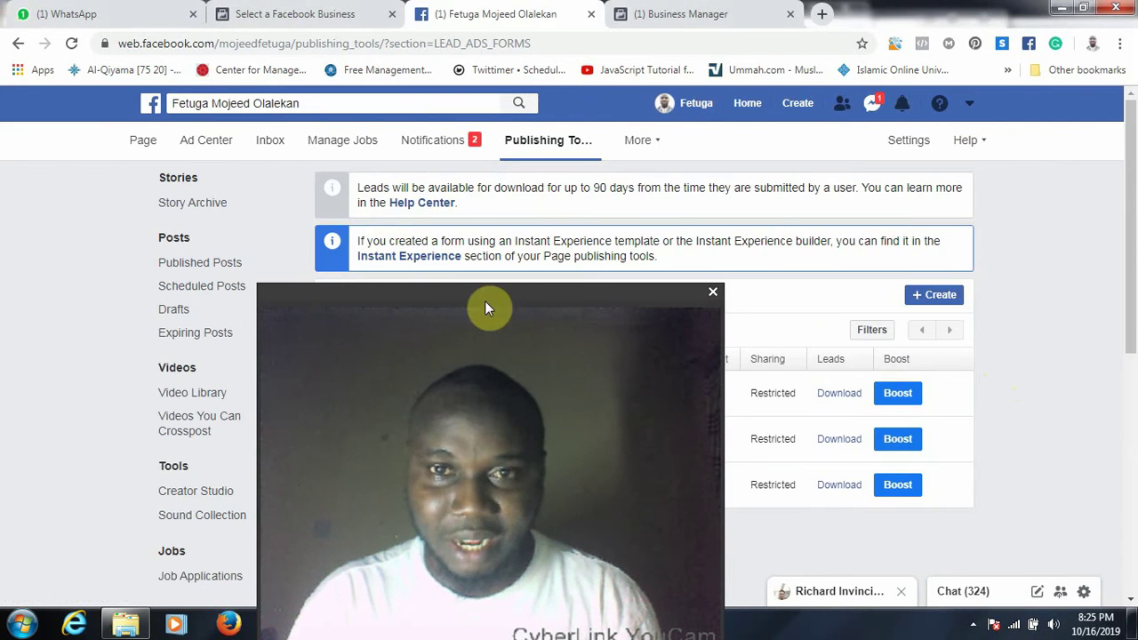
drag(273, 285, 424, 484)
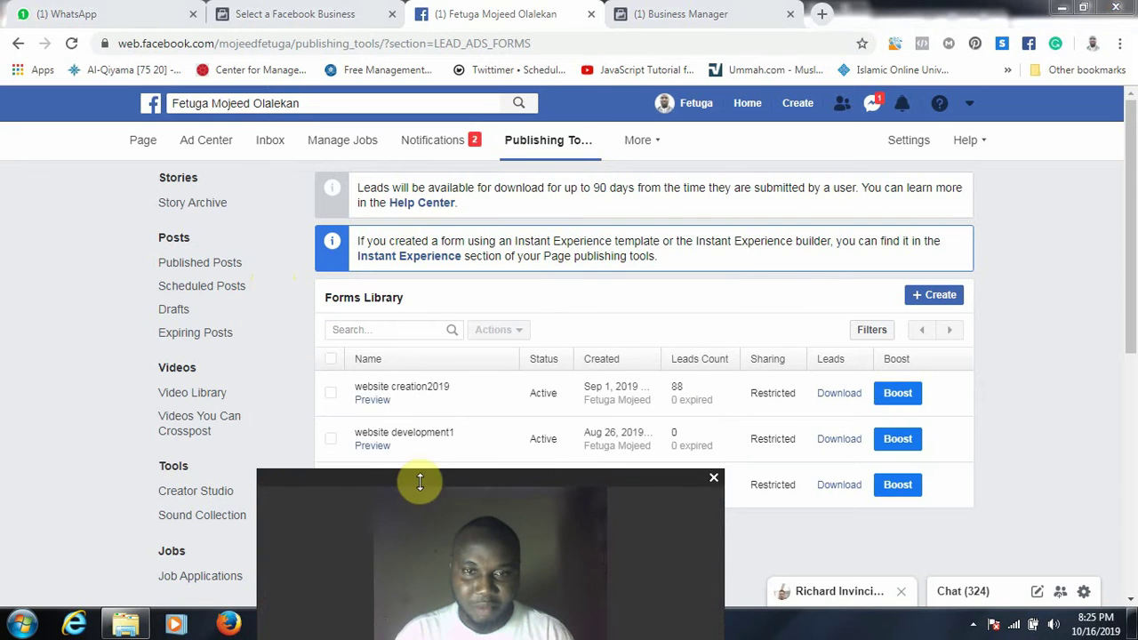
drag(259, 547, 520, 542)
drag(569, 505, 978, 408)
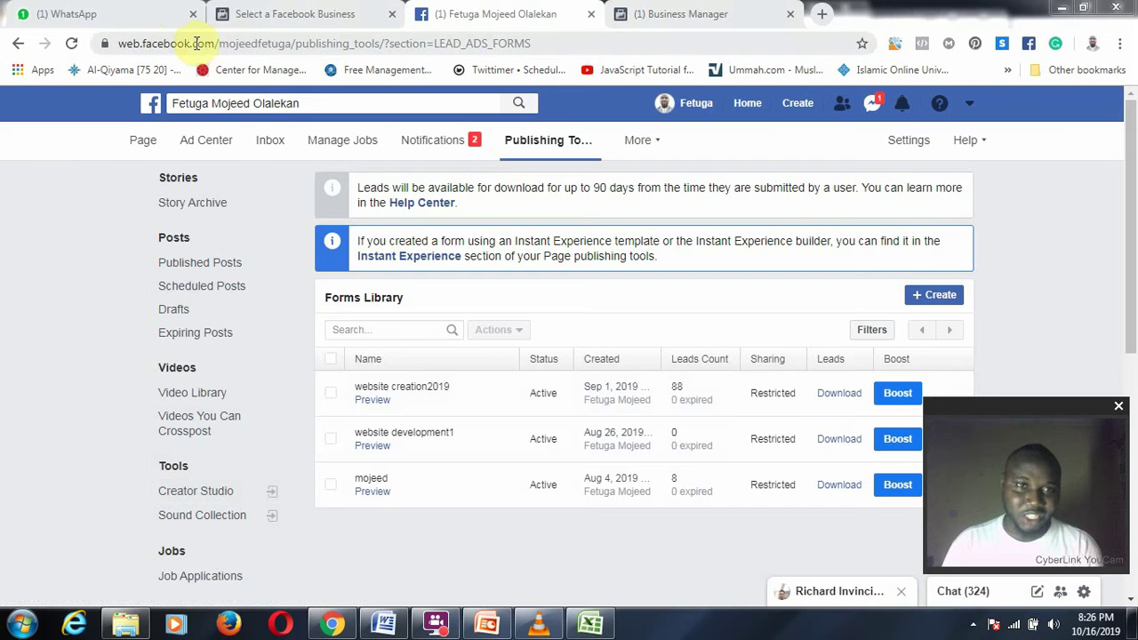
- Look through the ad accounts and pages in Business Manager and open the MyCurrent ad account in Ads Manager
click(646, 11)
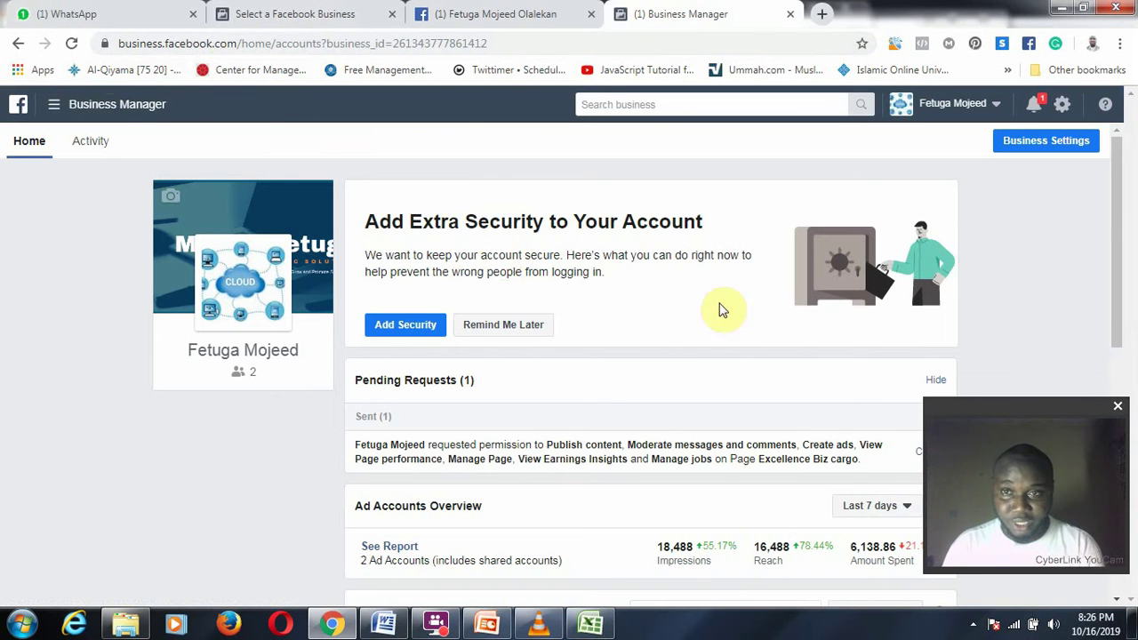
scroll(709, 355, down, 3)
scroll(722, 391, down, 4)
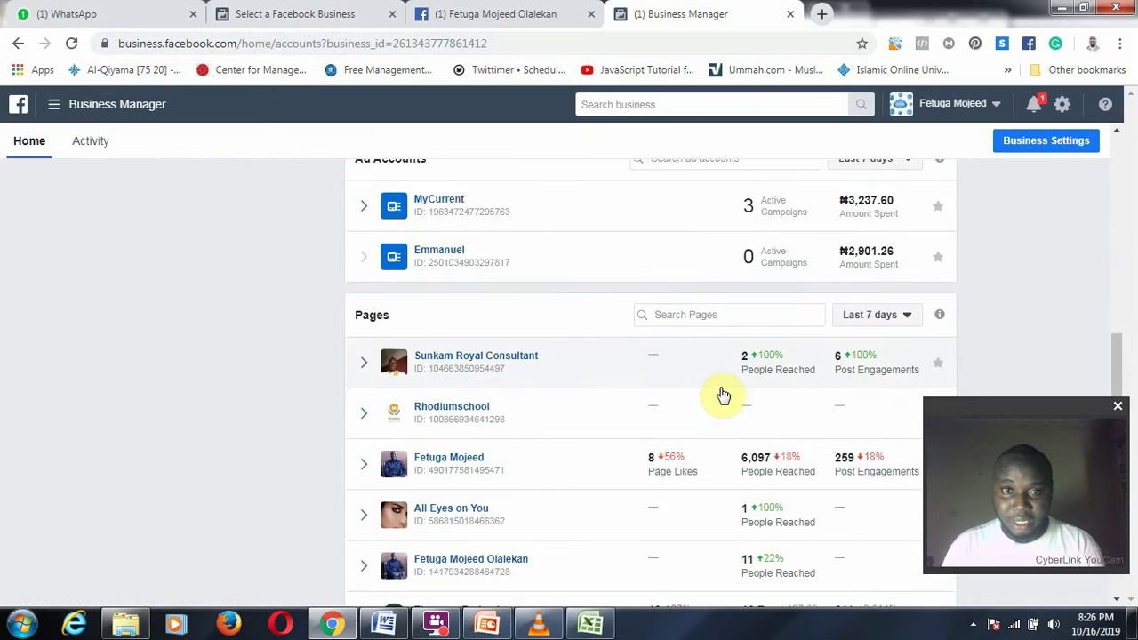
scroll(721, 386, up, 3)
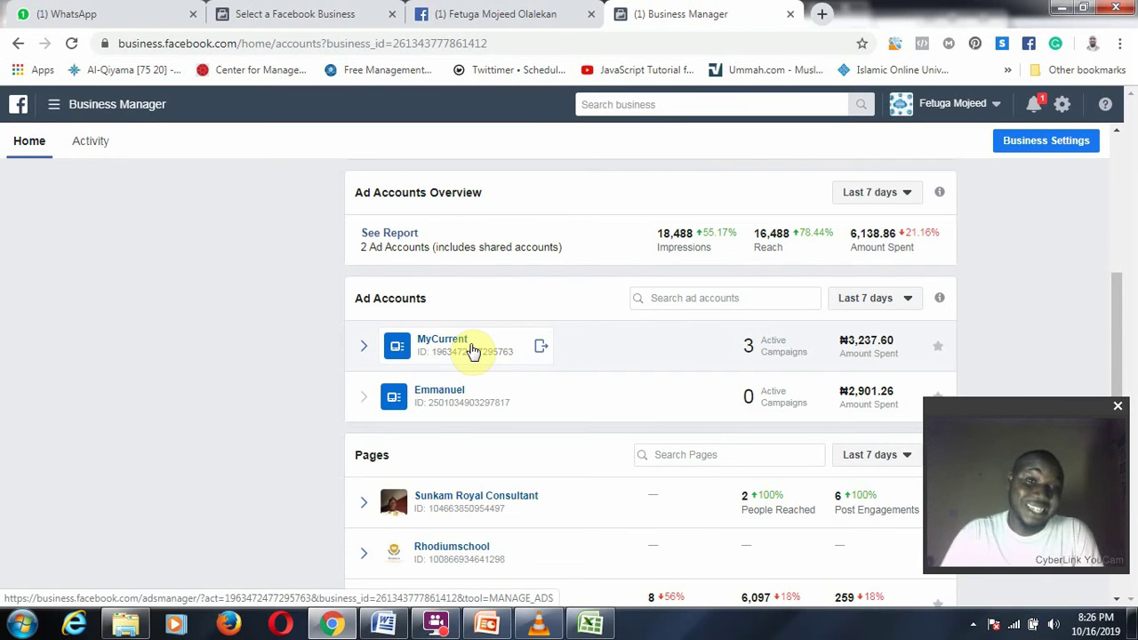
scroll(465, 472, down, 3)
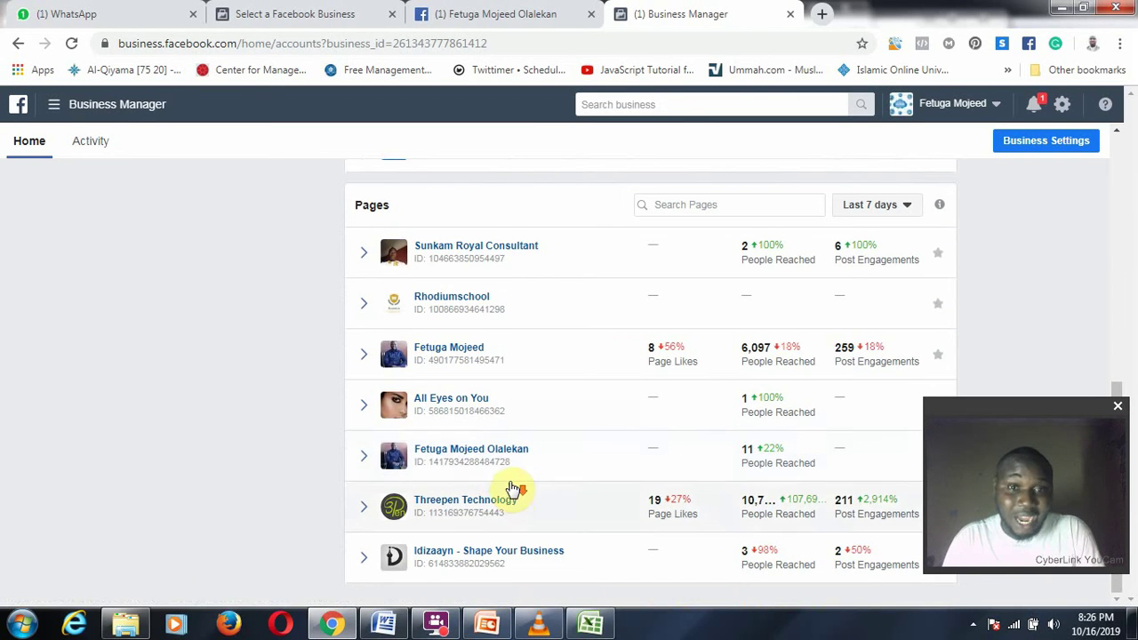
scroll(528, 411, up, 5)
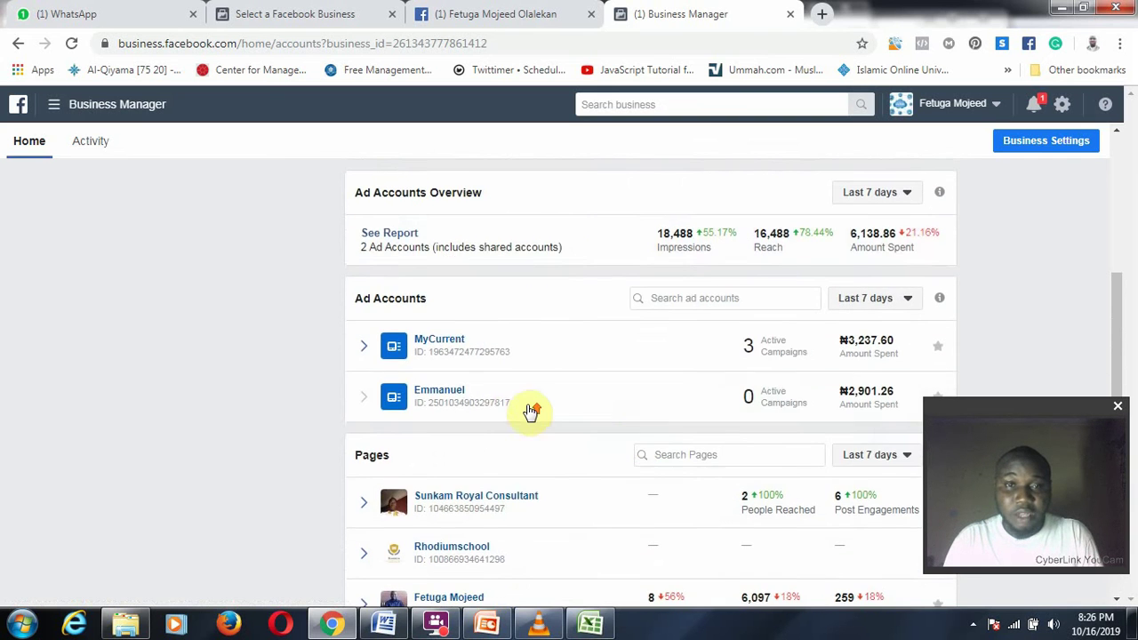
scroll(511, 411, down, 2)
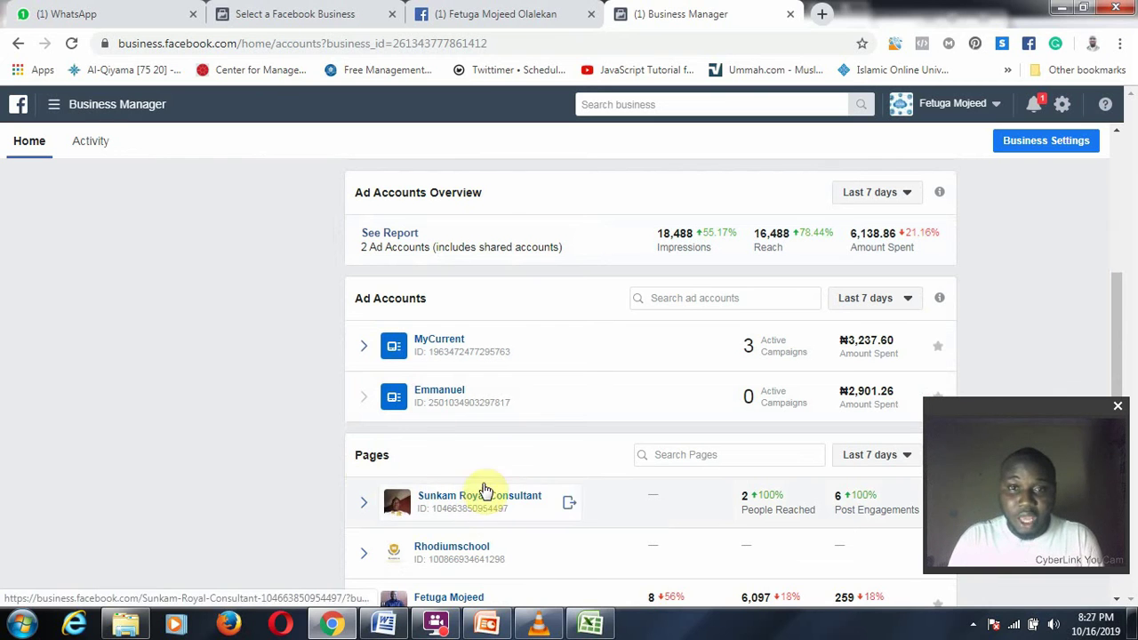
click(538, 349)
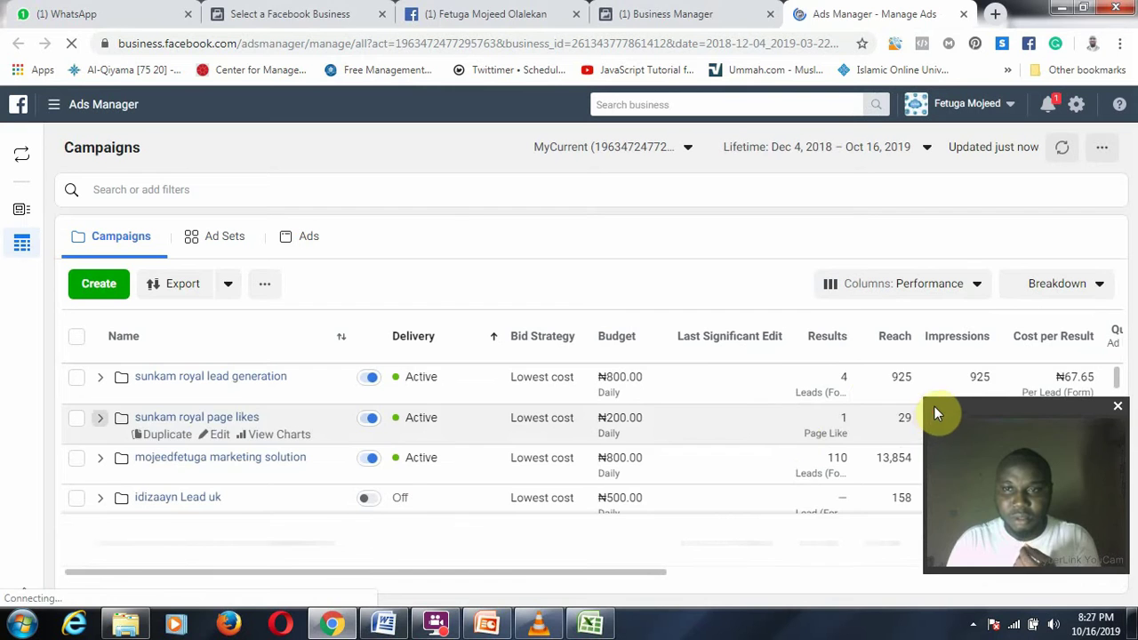
- Examine the active campaigns' daily budget, results, reach and cost per result in Ads Manager
drag(933, 405, 114, 331)
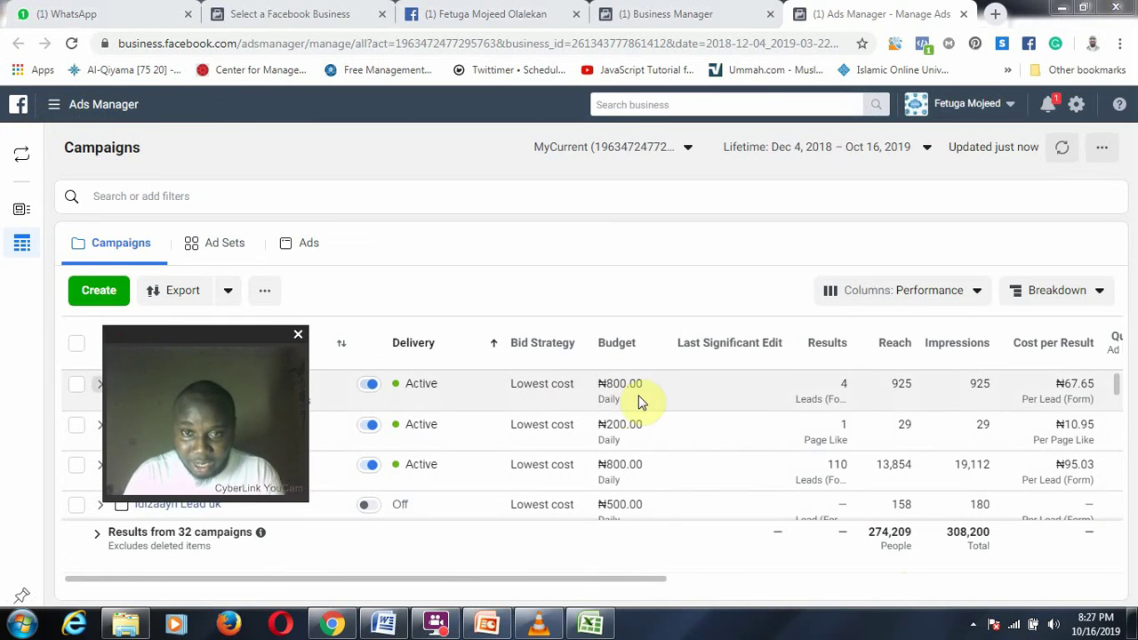
drag(197, 340, 206, 366)
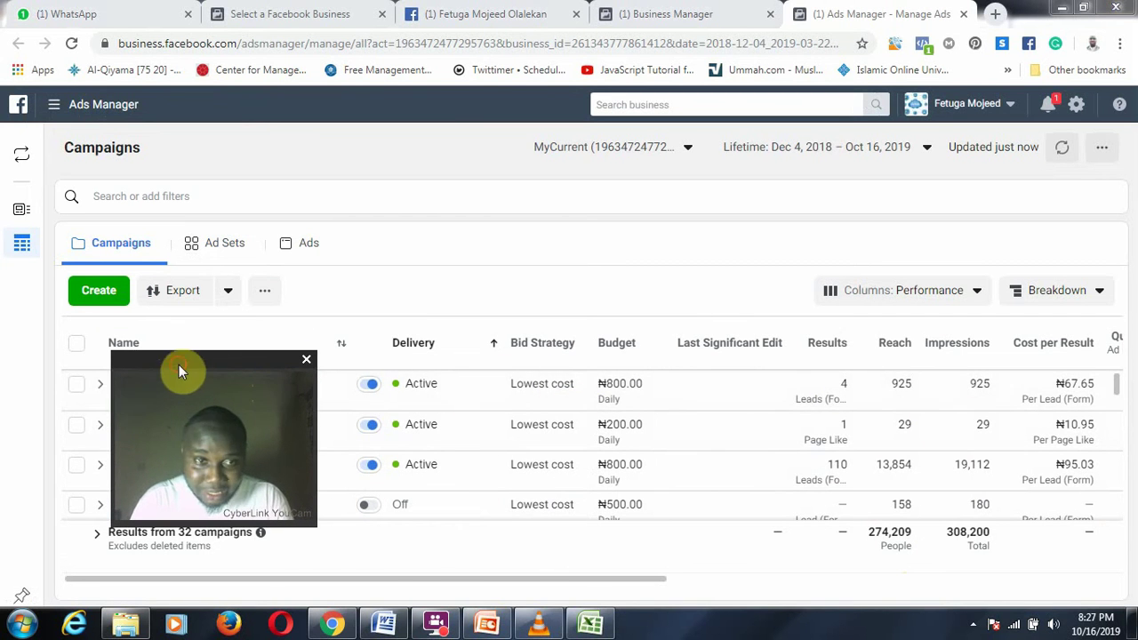
drag(179, 368, 145, 367)
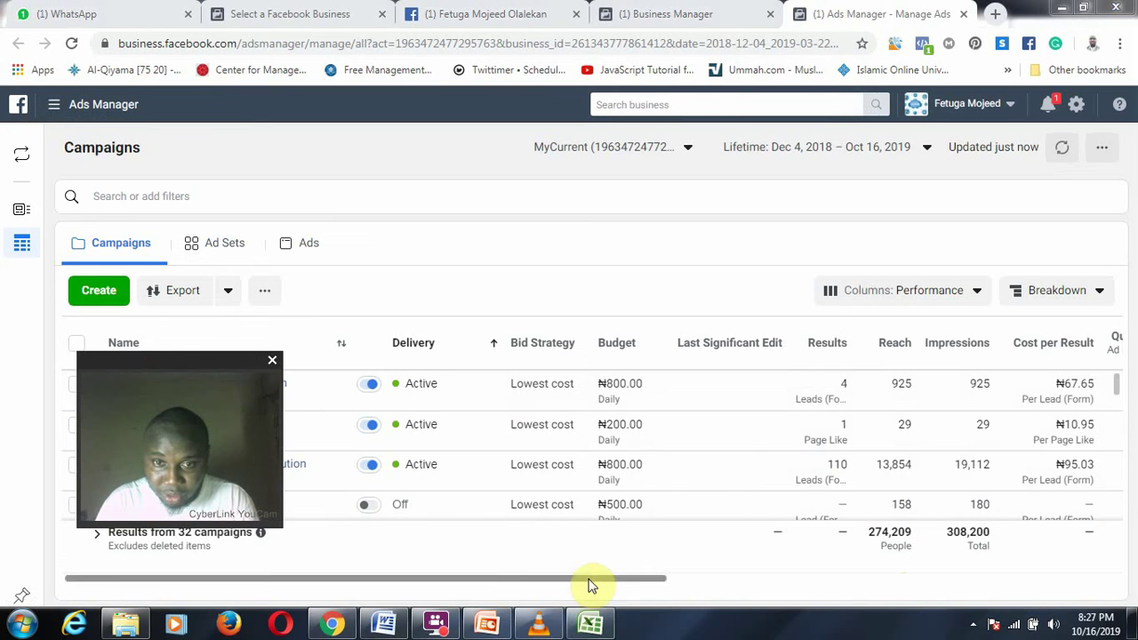
drag(587, 579, 549, 564)
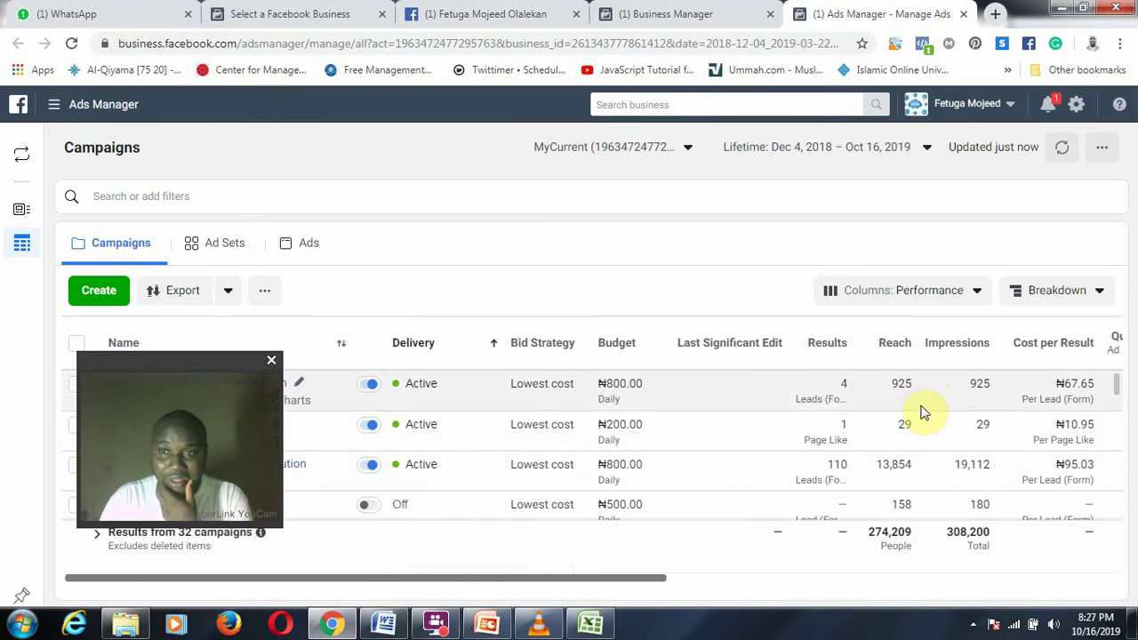
- Check the current date in the system calendar and return to the campaigns list
click(1107, 627)
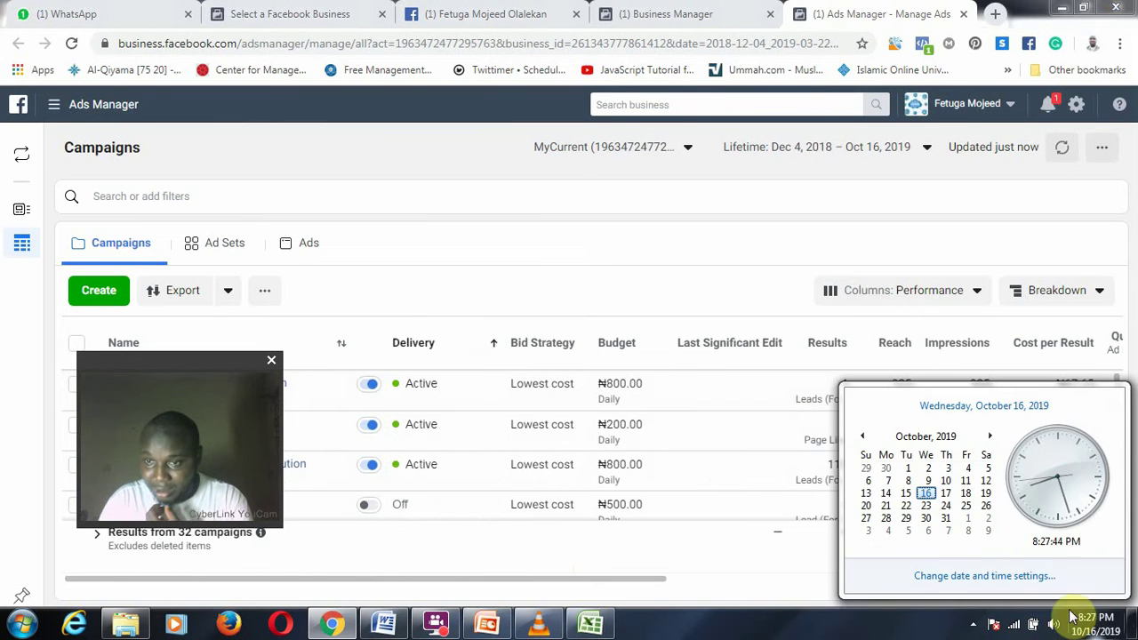
click(834, 197)
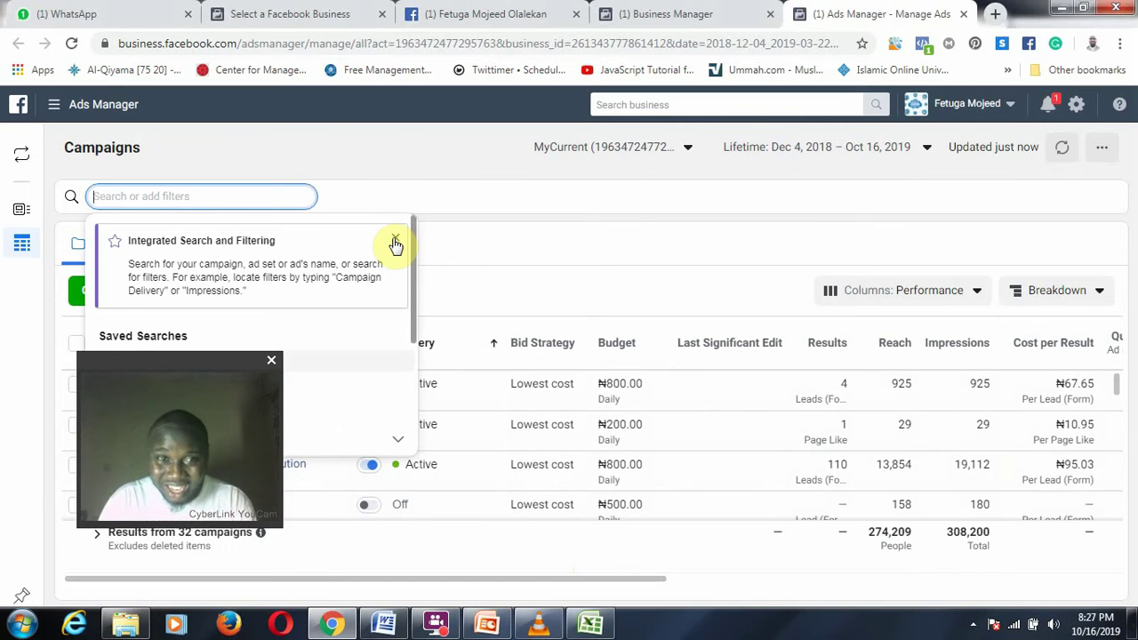
click(472, 238)
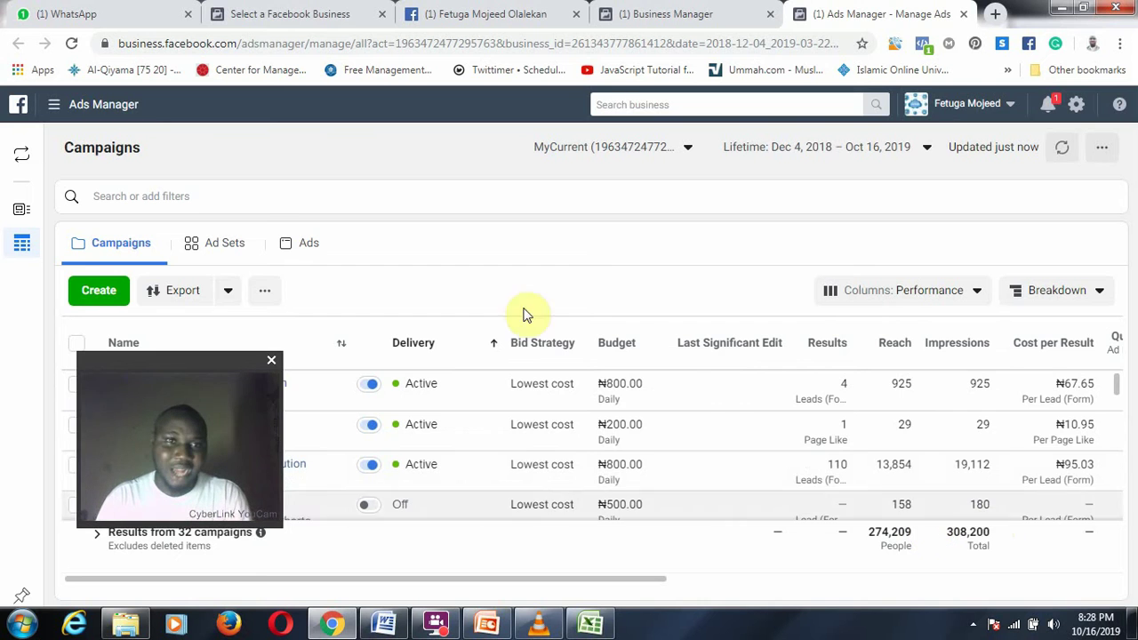
- Bring up the Select Business page and view the available Business Manager accounts
click(339, 10)
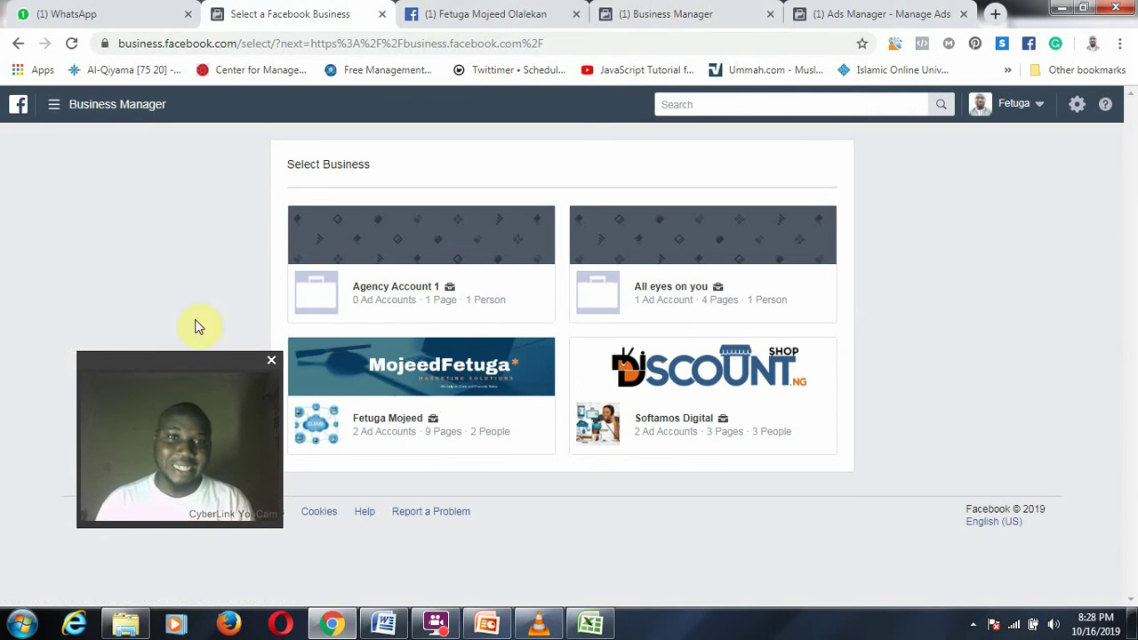
drag(180, 353, 190, 245)
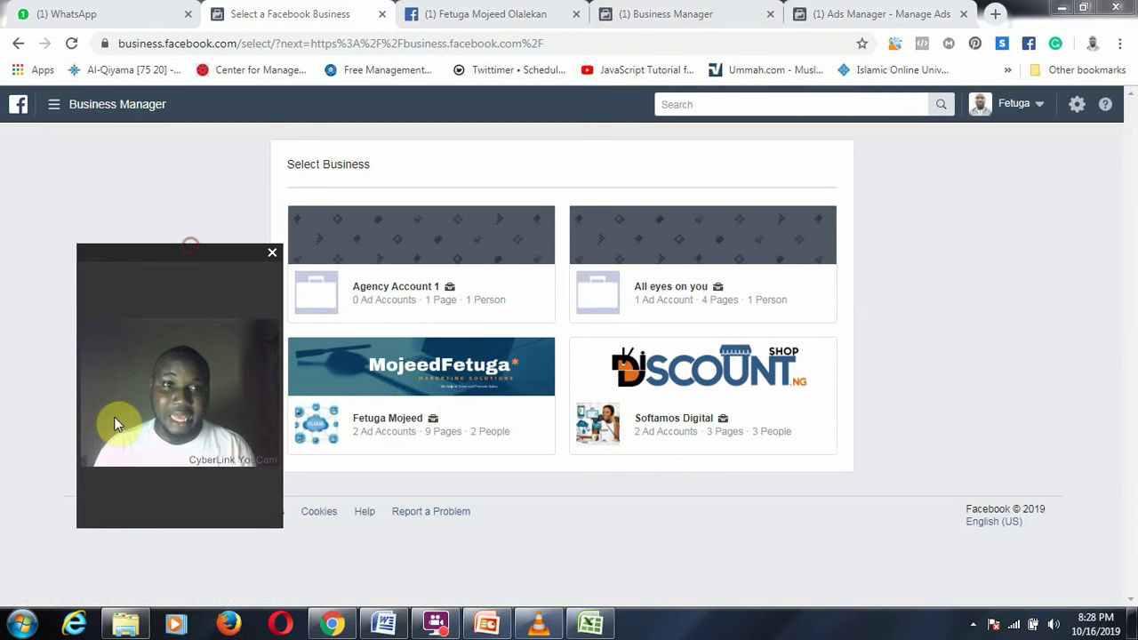
drag(57, 423, 0, 424)
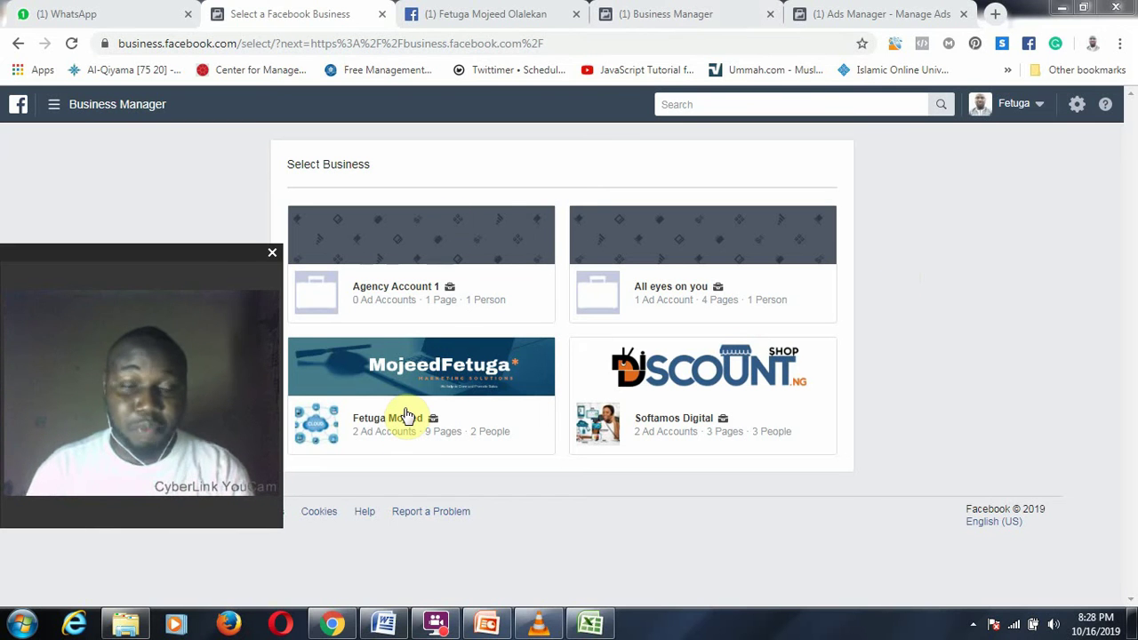
- Switch to the PowerPoint presentation, add a new title-and-content slide after the title slide and title it "Process"
click(486, 624)
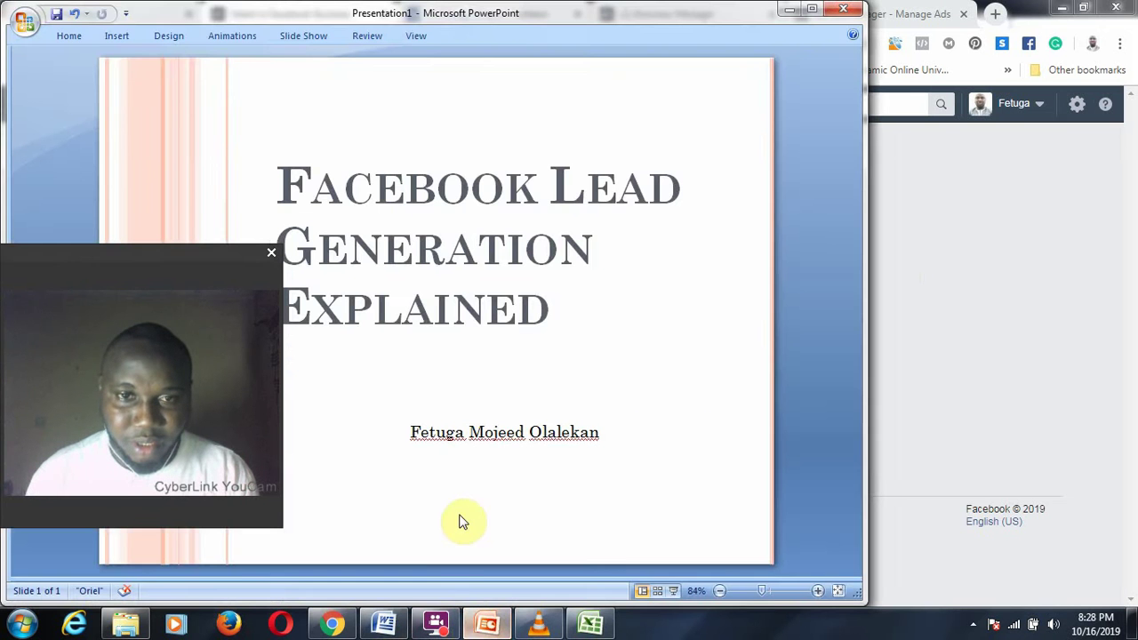
click(67, 33)
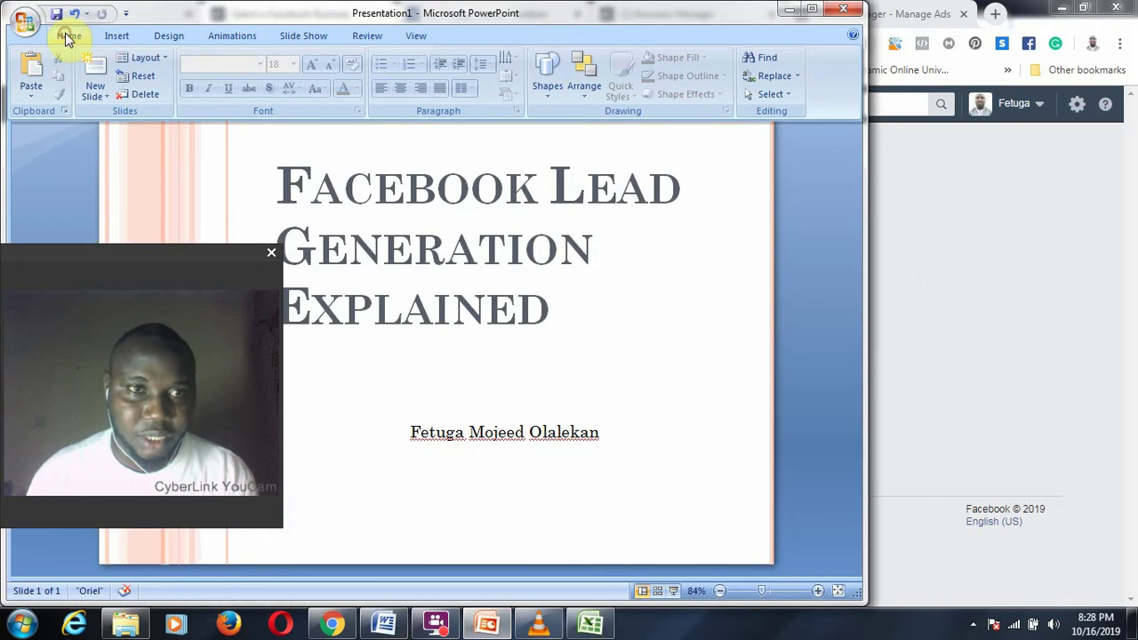
click(96, 93)
click(98, 78)
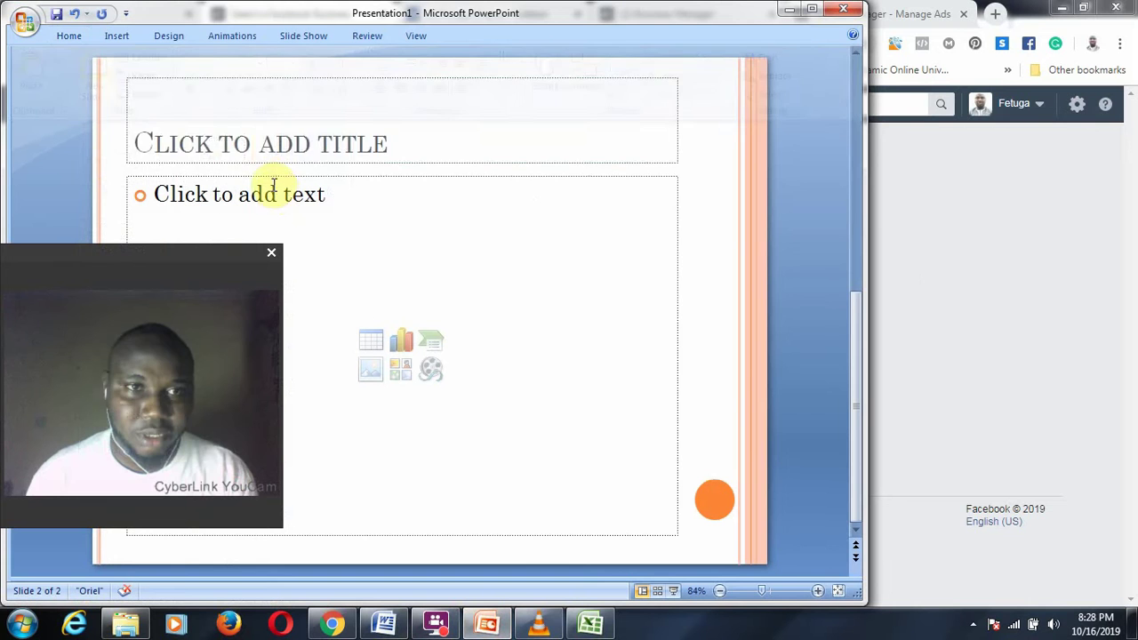
click(364, 134)
text(Process)
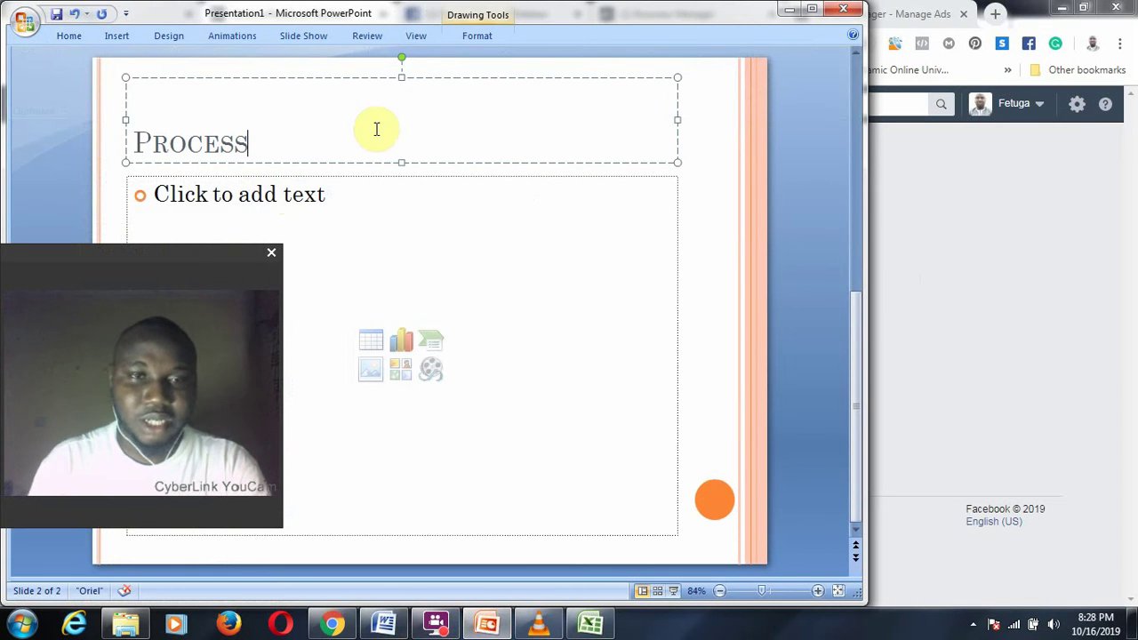
- Enter "Facebook Page" as the first bullet in the Process slide's content box
click(420, 198)
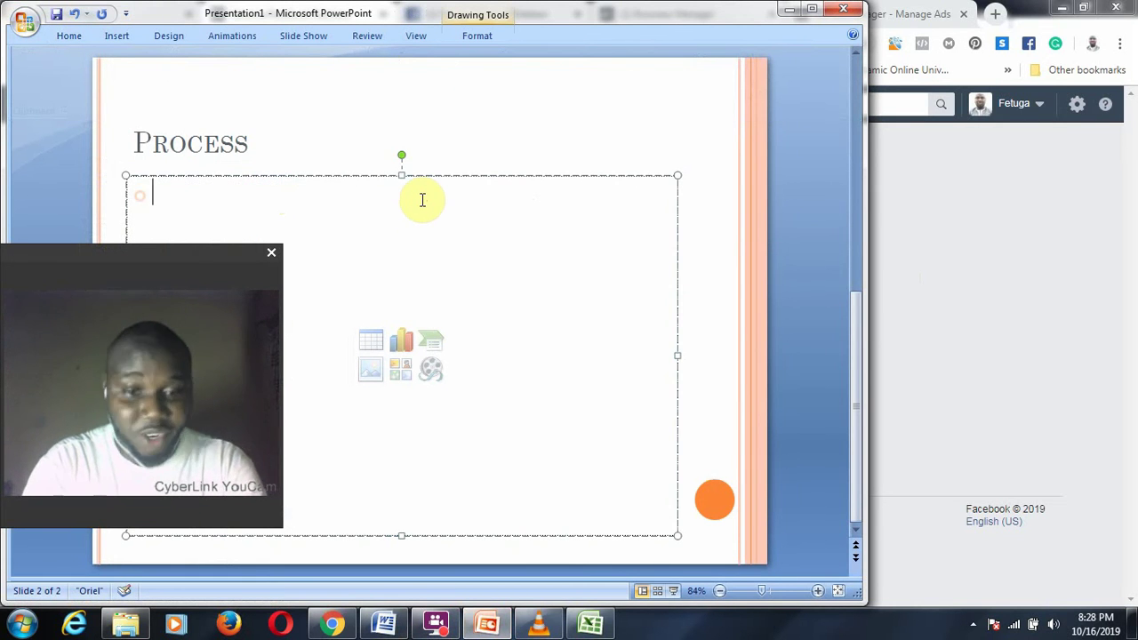
text(Facebook Page)
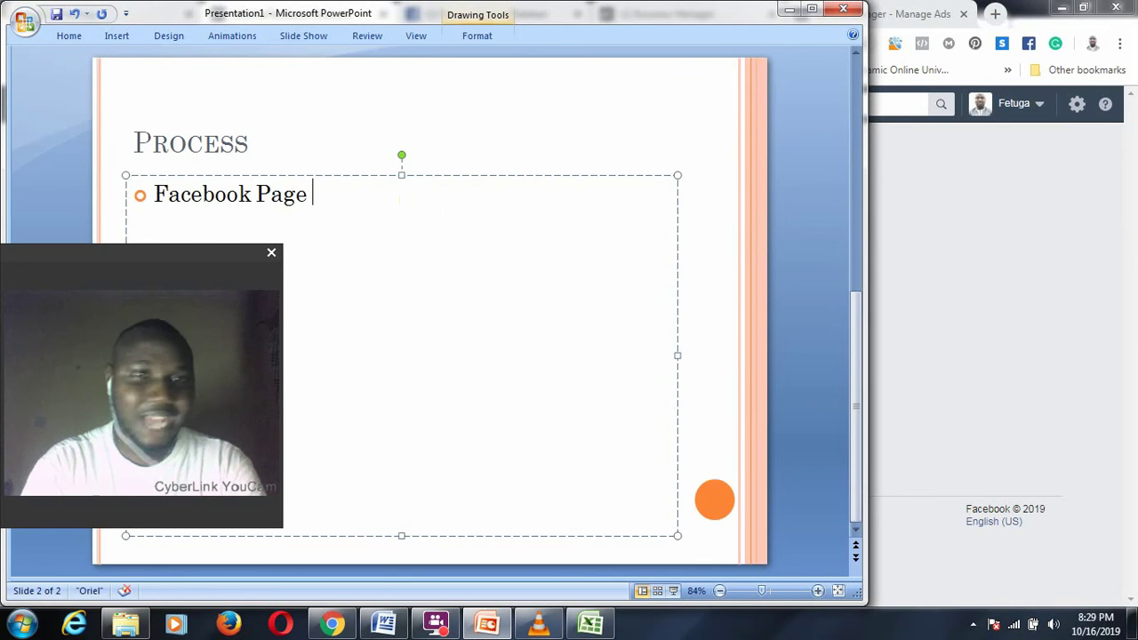
drag(136, 255, 951, 307)
click(422, 199)
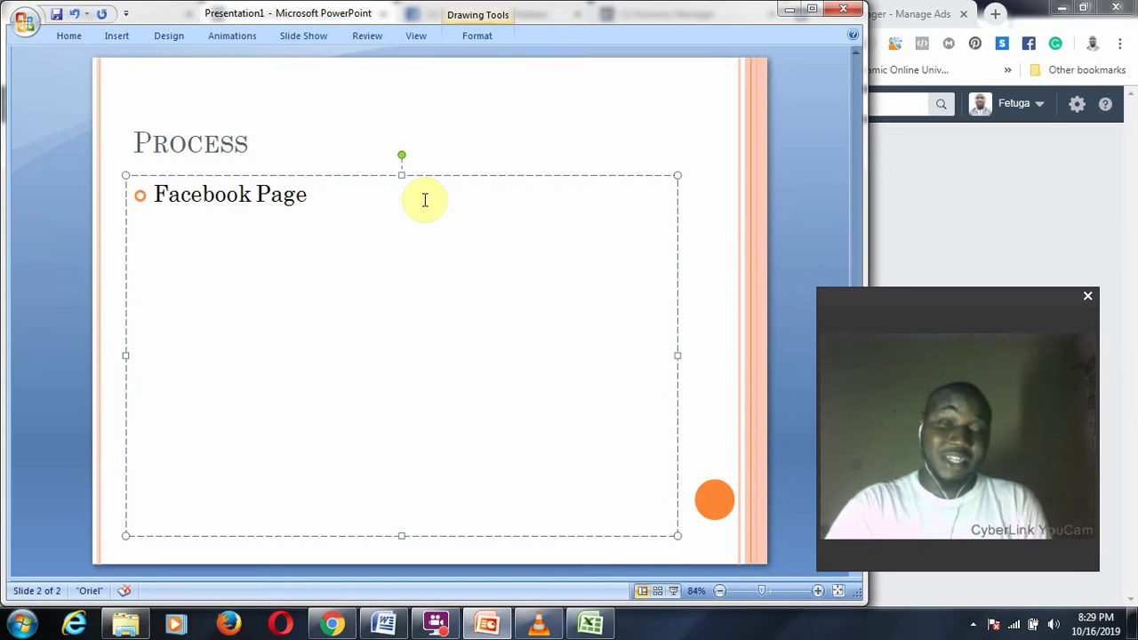
- Start a second, empty bullet below "Facebook Page" on the Process slide
key(Return)
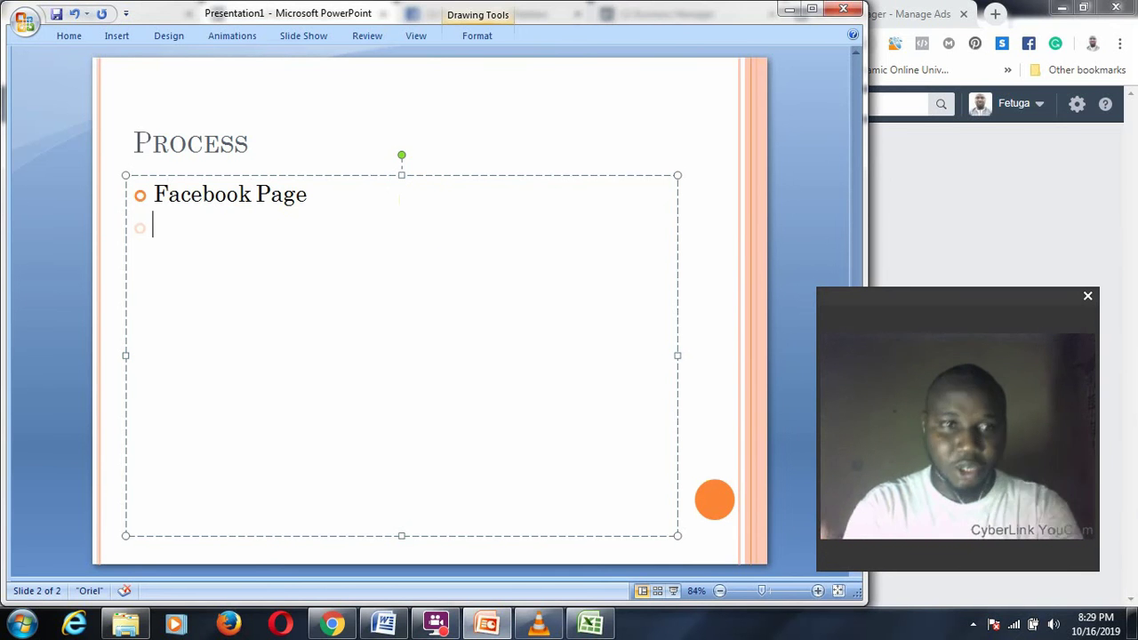
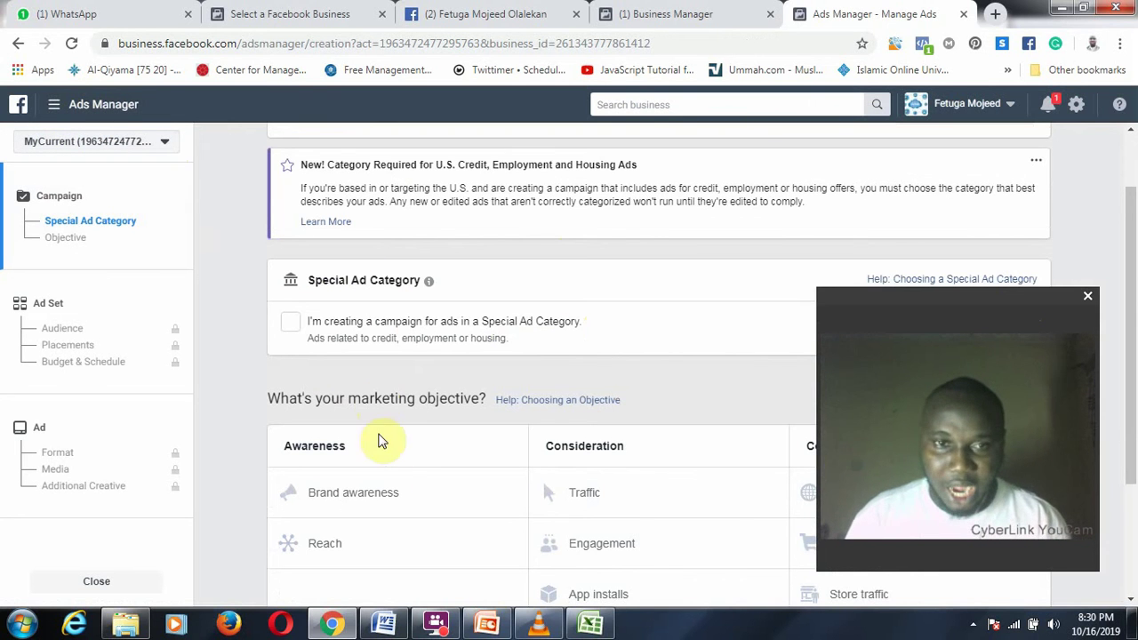
- Choose Lead generation as the new campaign's marketing objective in Ads Manager and shrink the webcam preview covering the campaign settings
scroll(409, 463, down, 2)
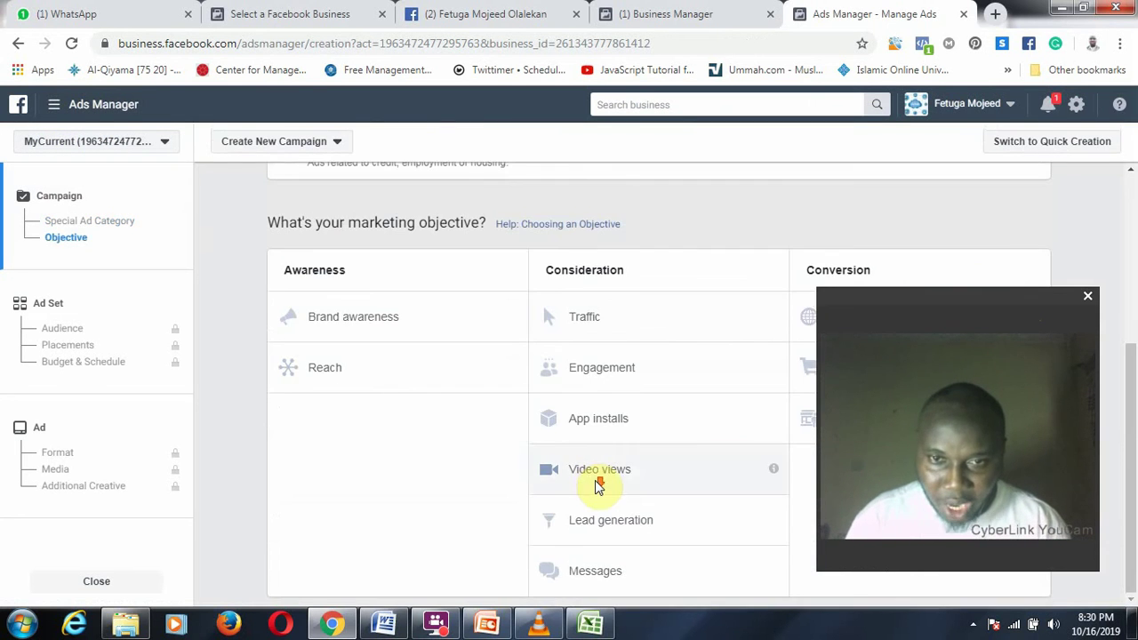
click(612, 523)
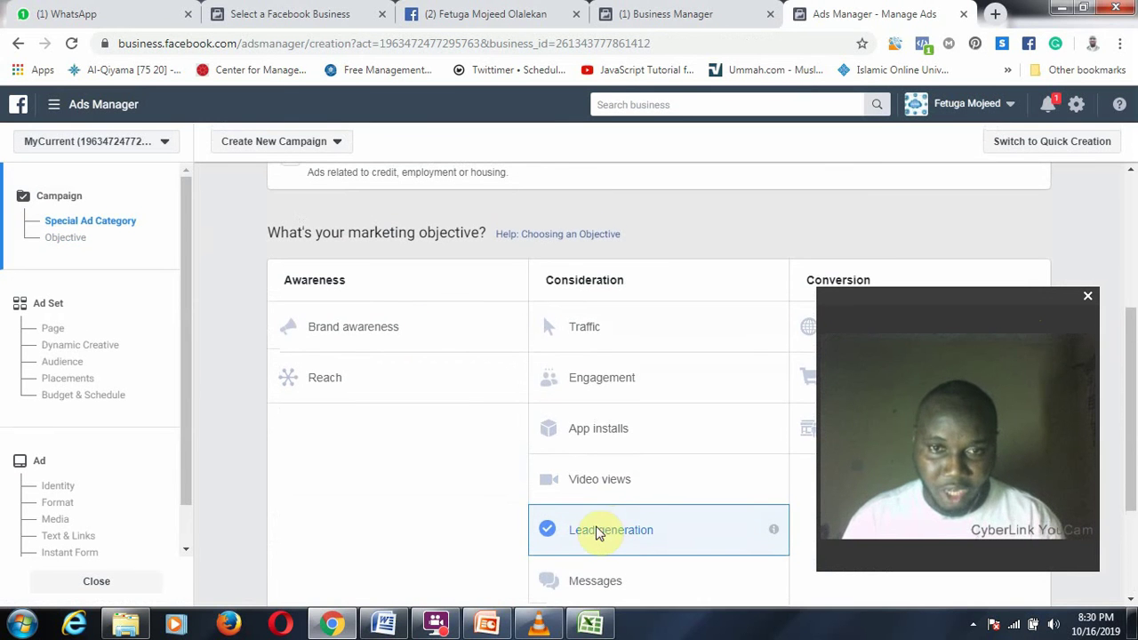
drag(884, 290, 951, 459)
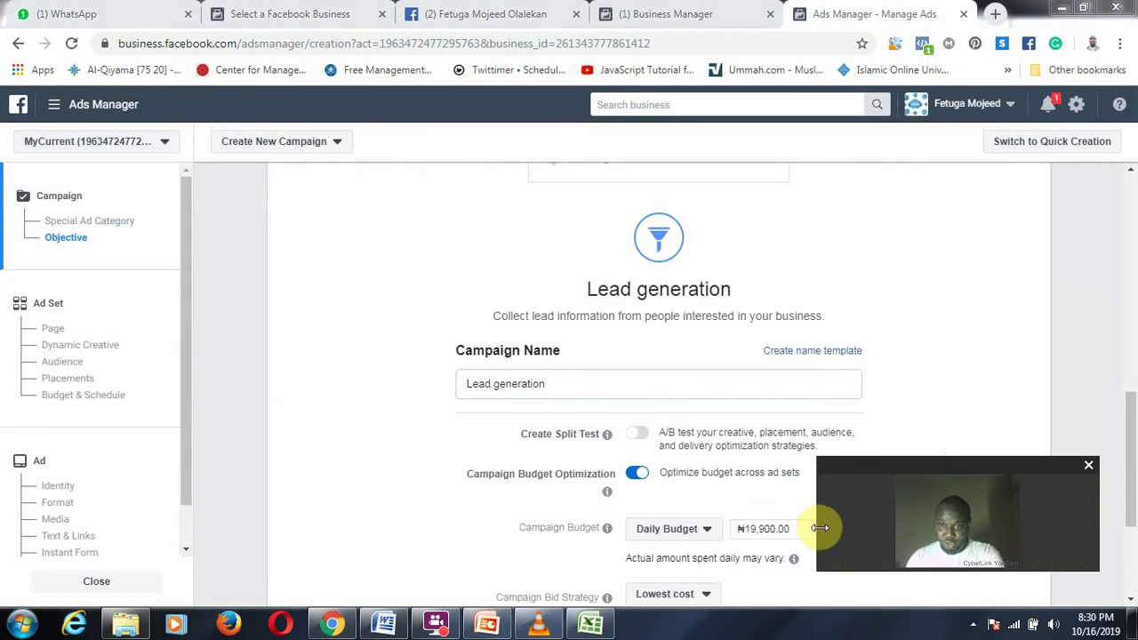
drag(818, 525, 983, 514)
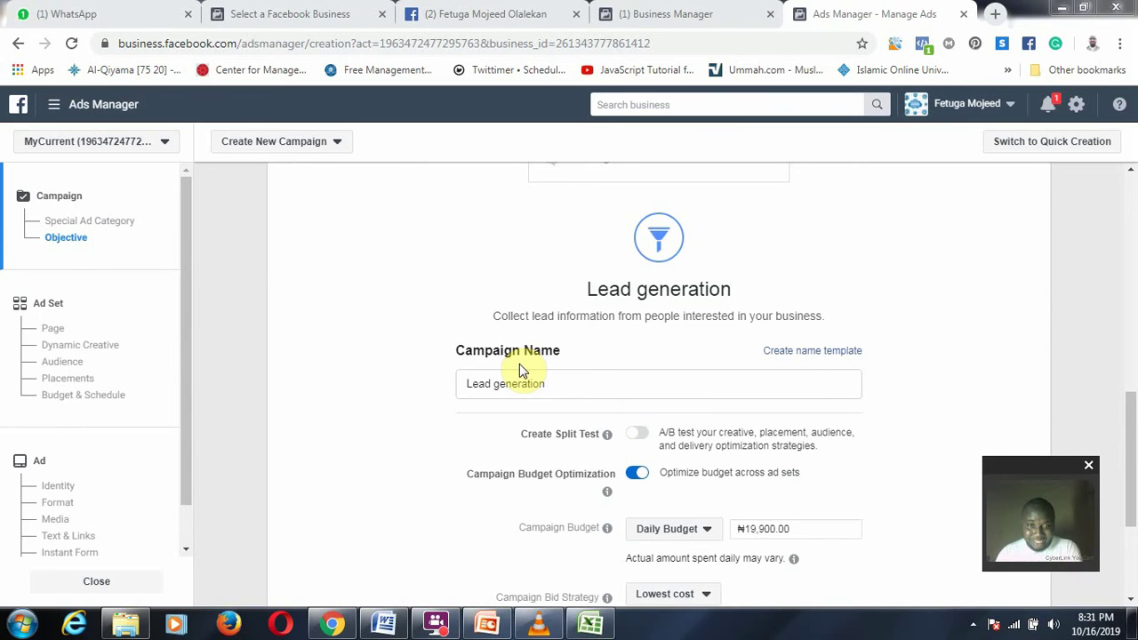
- Replace the default campaign name with "Testing Lead Generation"
click(557, 384)
drag(558, 385, 442, 382)
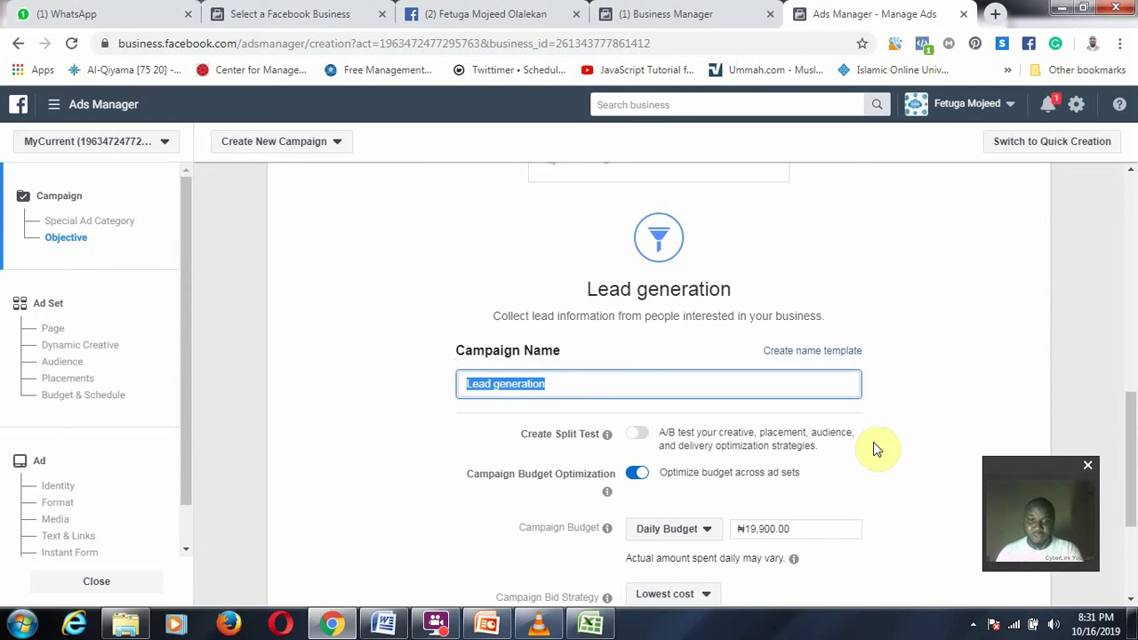
text(Testing )
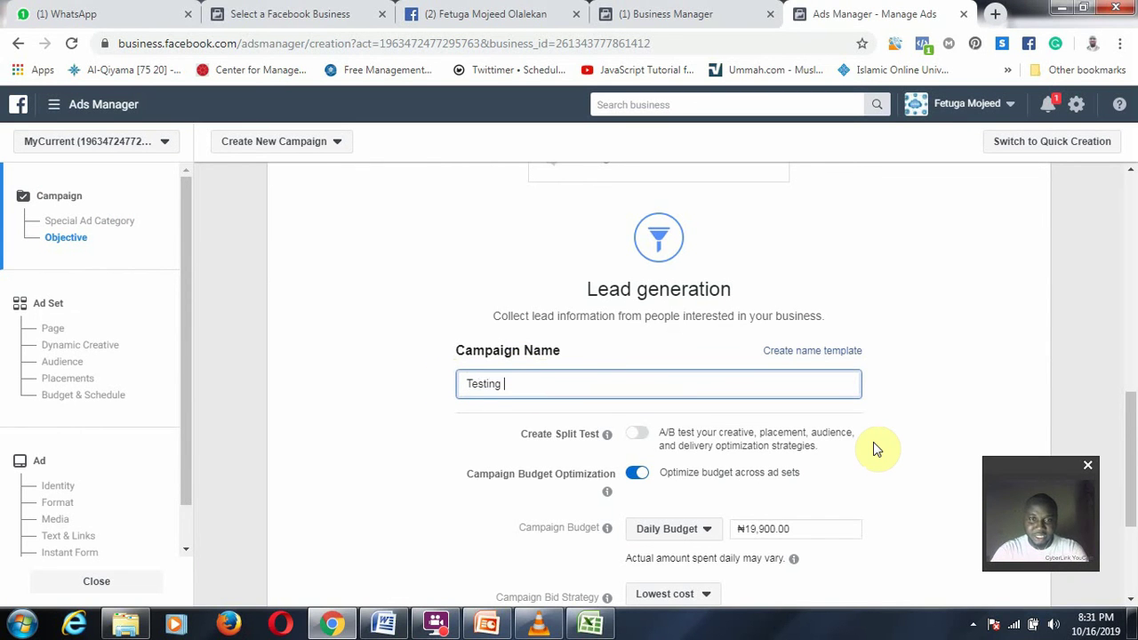
text(Leadi)
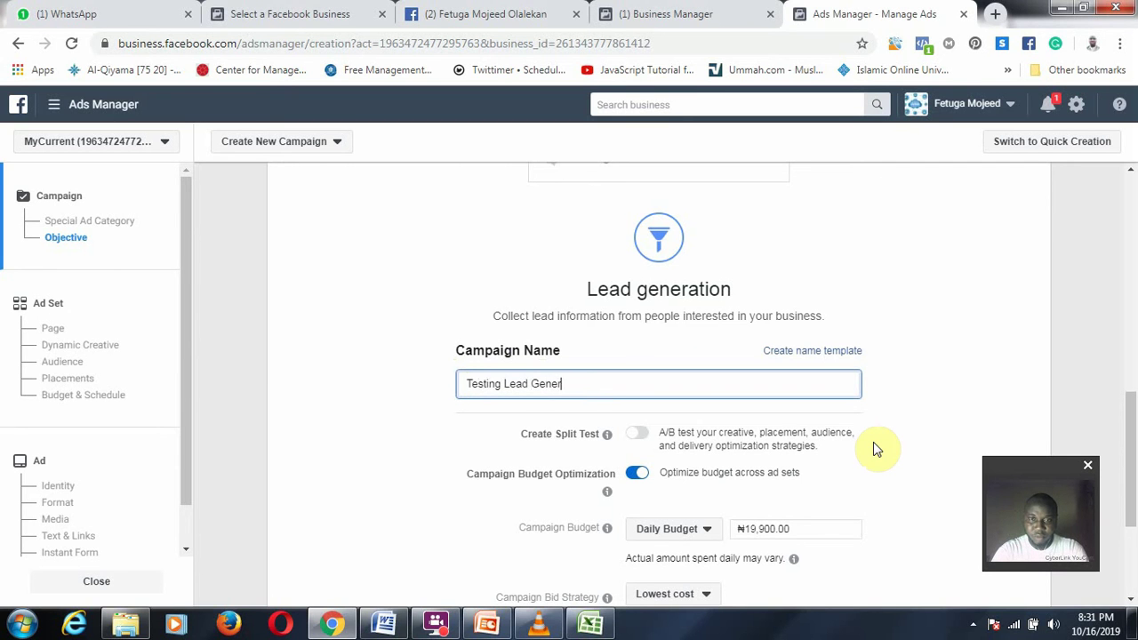
- Set the campaign's daily budget to 1000, moving the webcam preview out of the way, and continue to the ad set settings
drag(812, 529, 715, 537)
drag(1042, 465, 1051, 212)
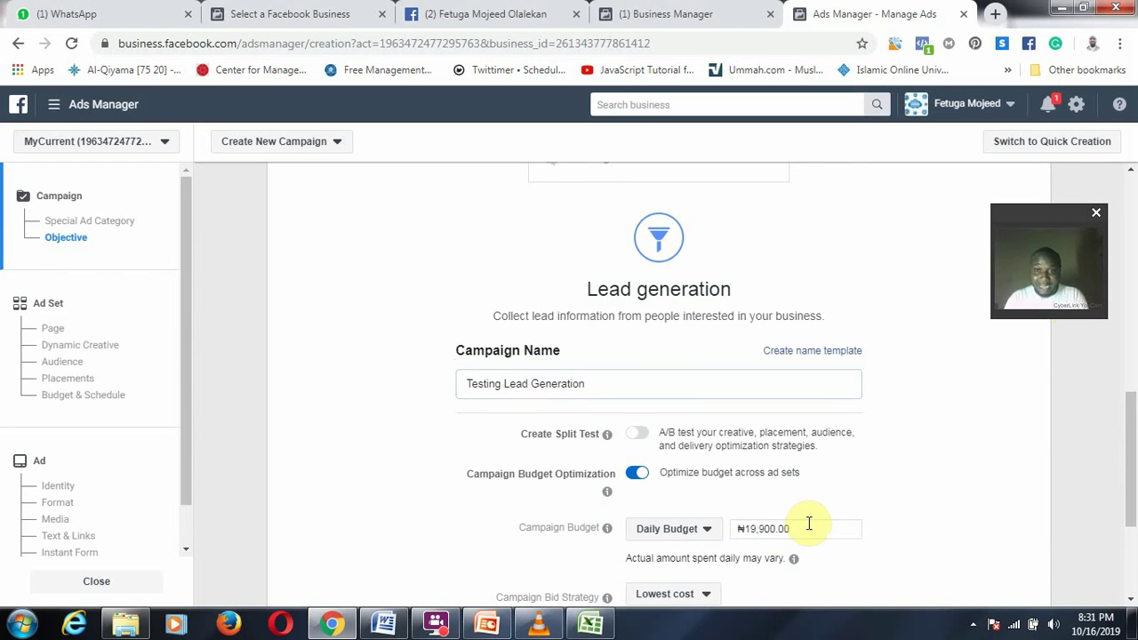
drag(807, 526, 698, 530)
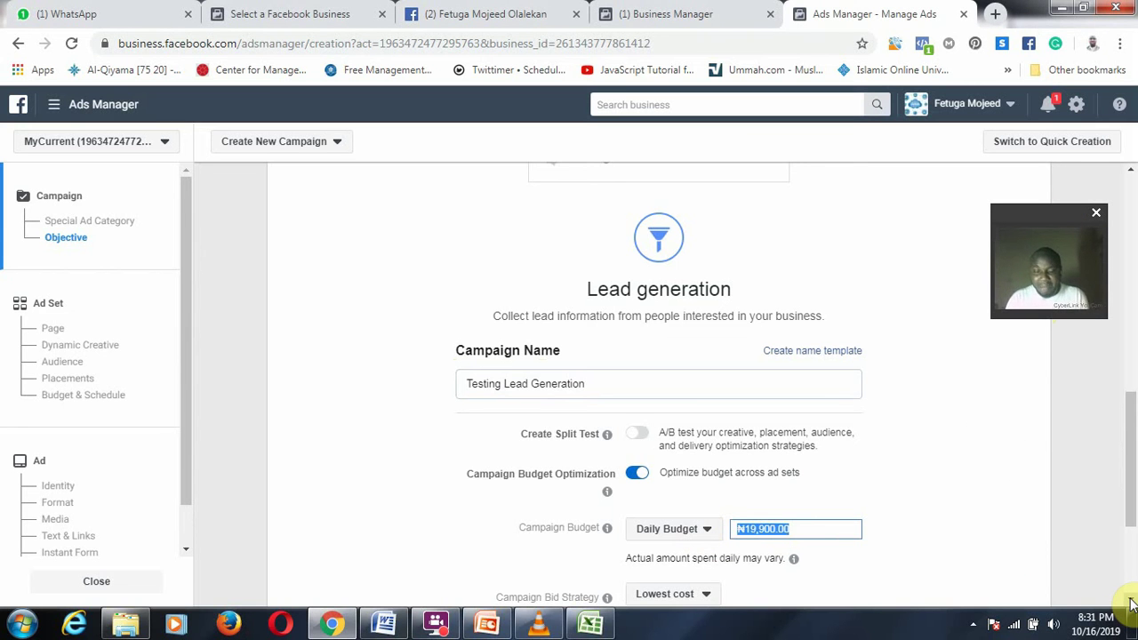
text(100)
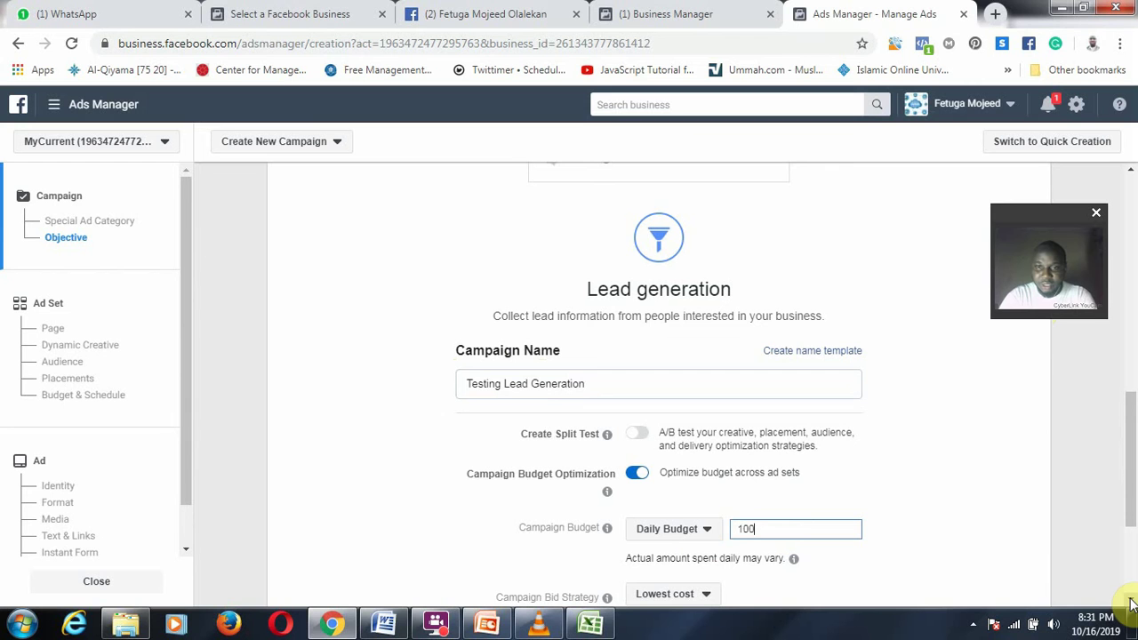
text(00)
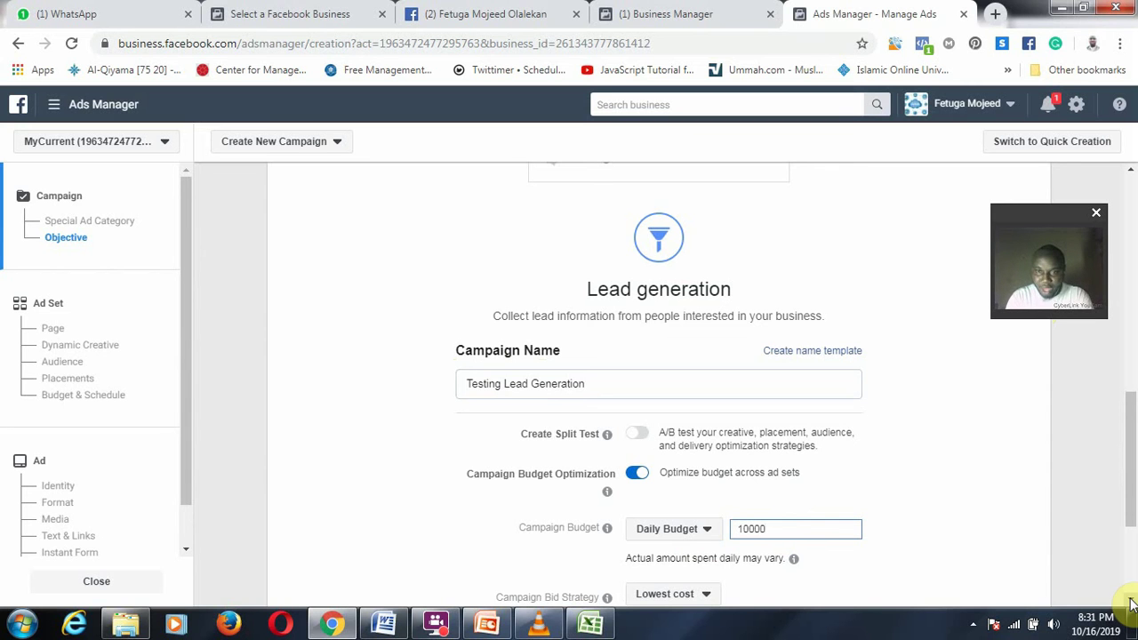
key(BackSpace)
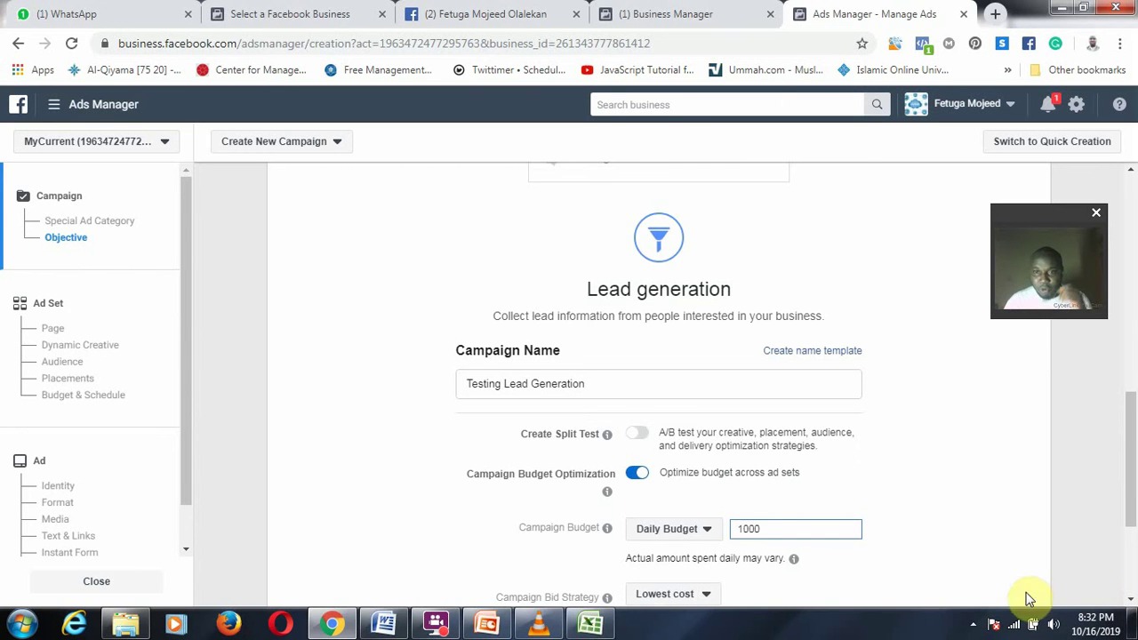
scroll(978, 551, down, 3)
click(665, 467)
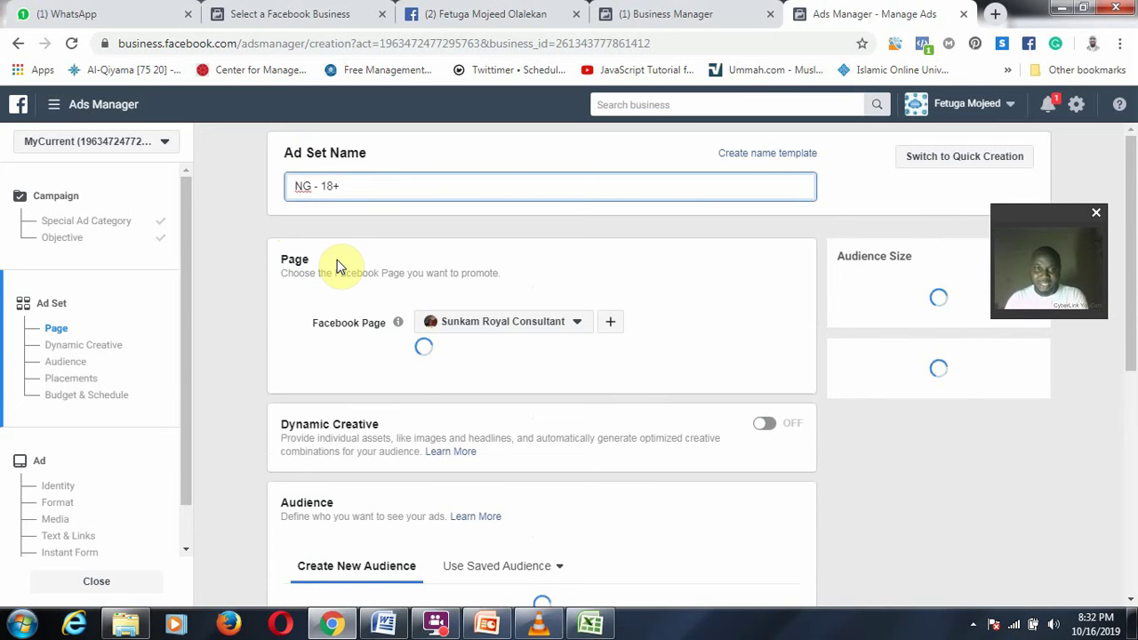
- Select Zulbayglobal from the Personal group as the Facebook Page to promote in the ad set
click(578, 323)
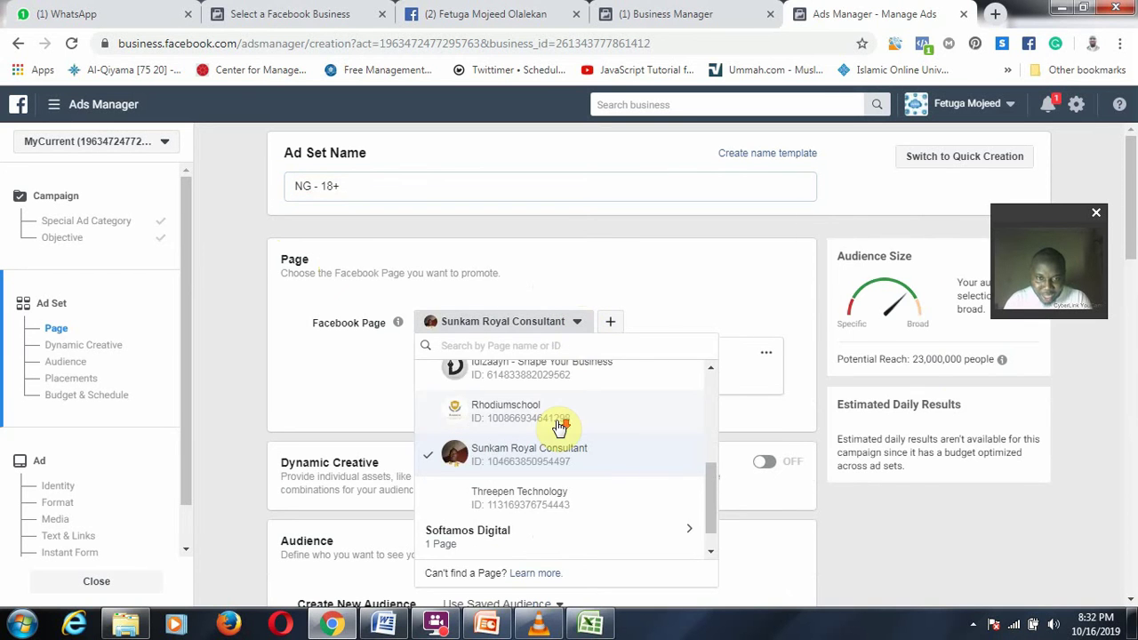
scroll(560, 427, up, 5)
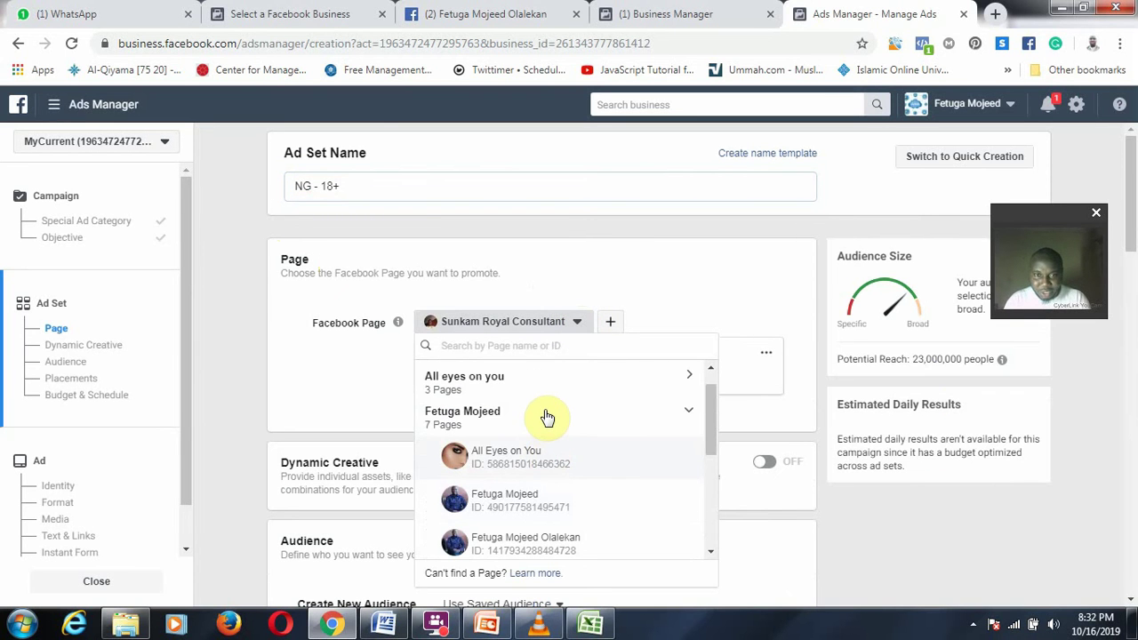
click(542, 411)
click(533, 479)
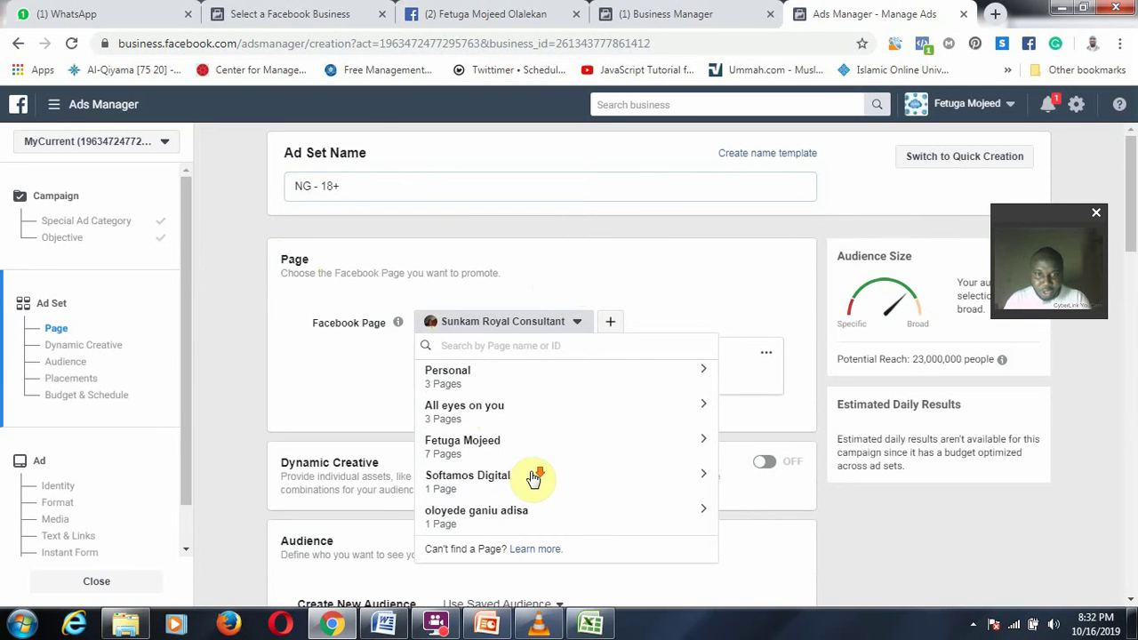
click(495, 382)
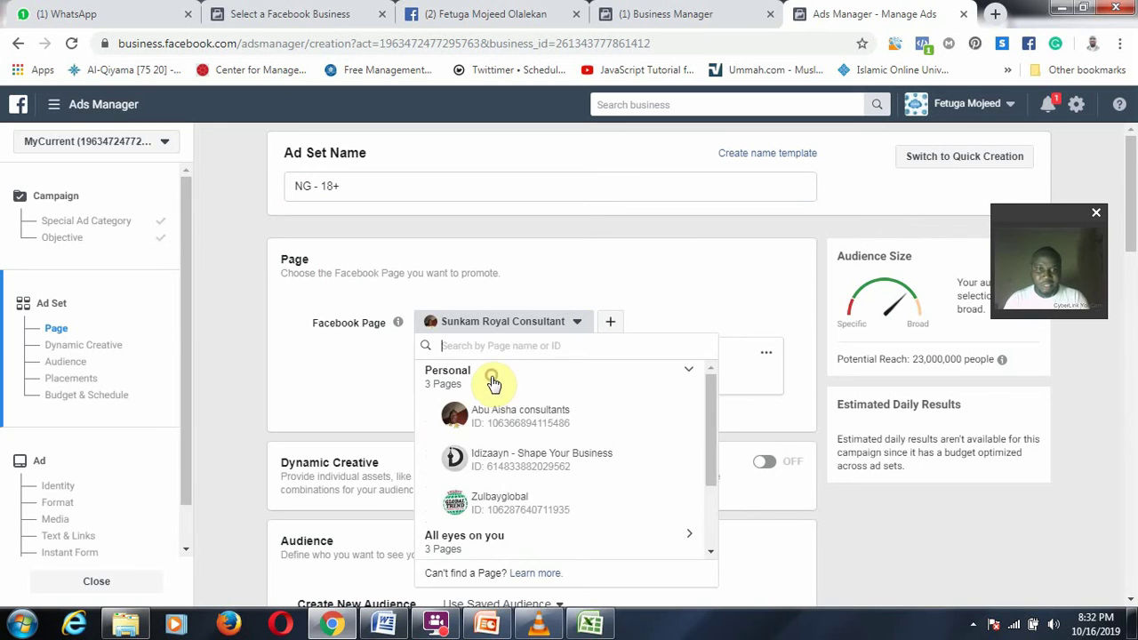
click(518, 504)
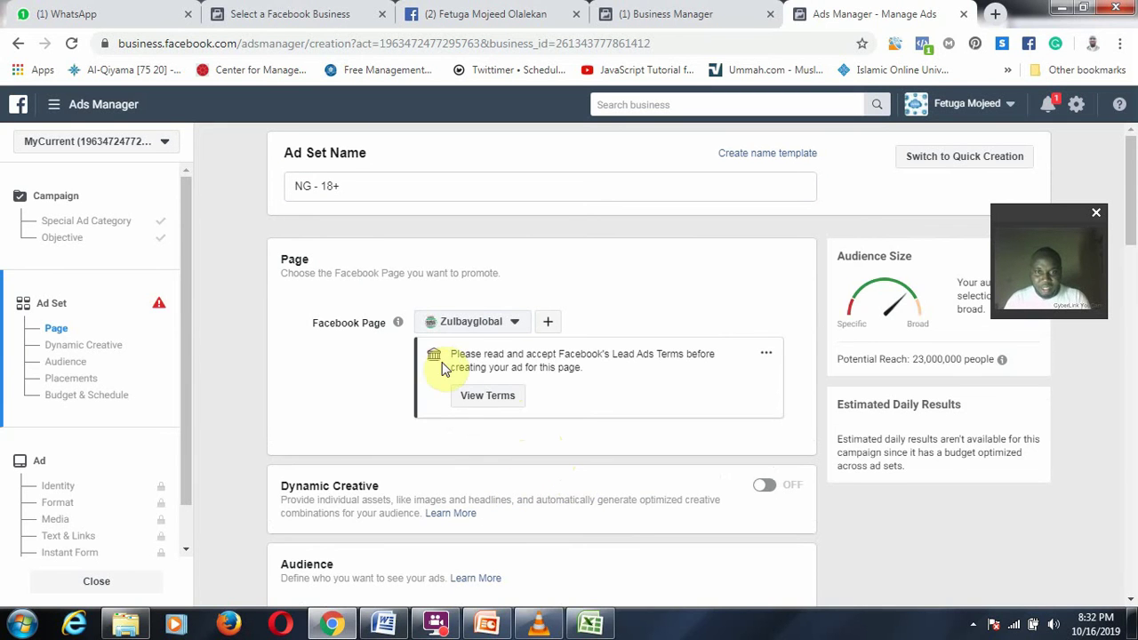
- Read through Facebook's Lead Ad Terms, including section F on protecting lead data, and close them without agreeing
click(499, 404)
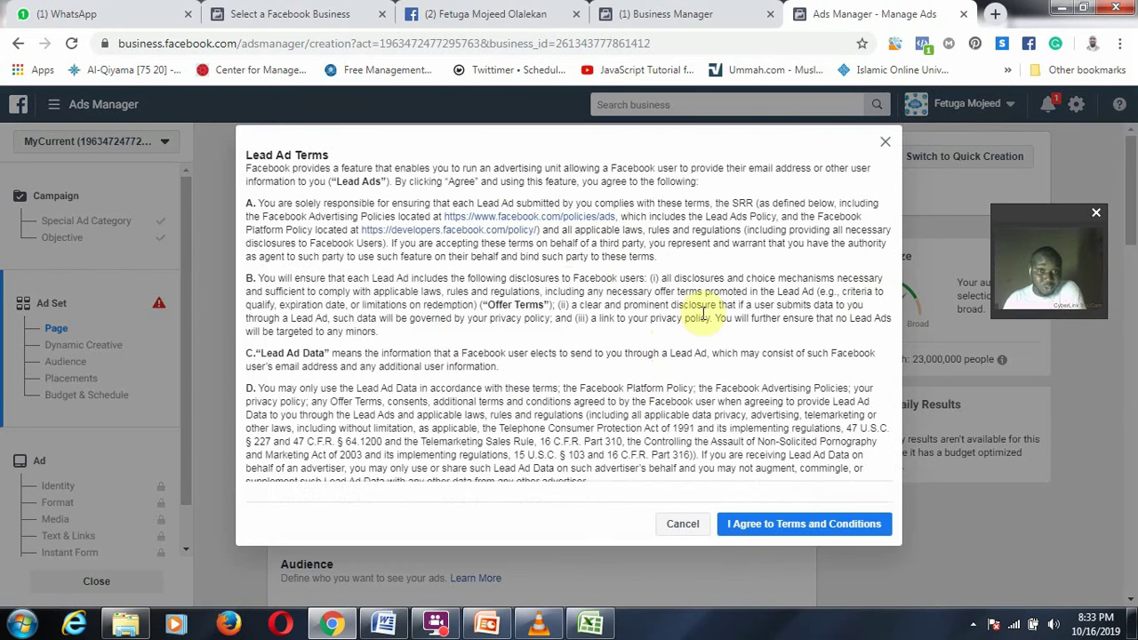
scroll(474, 305, down, 8)
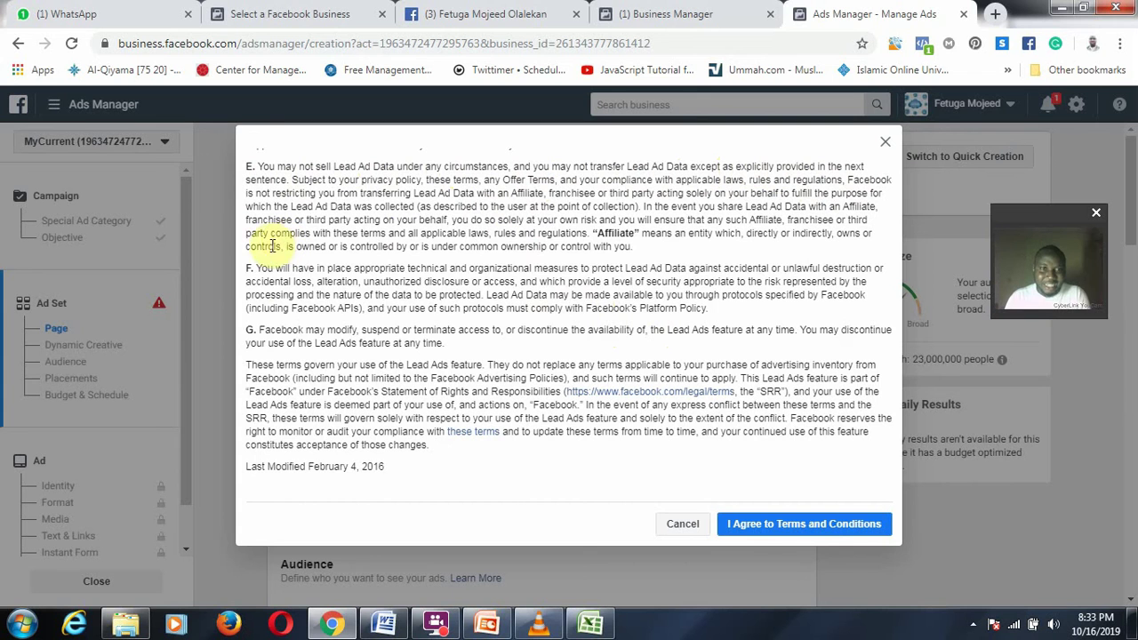
drag(273, 269, 472, 298)
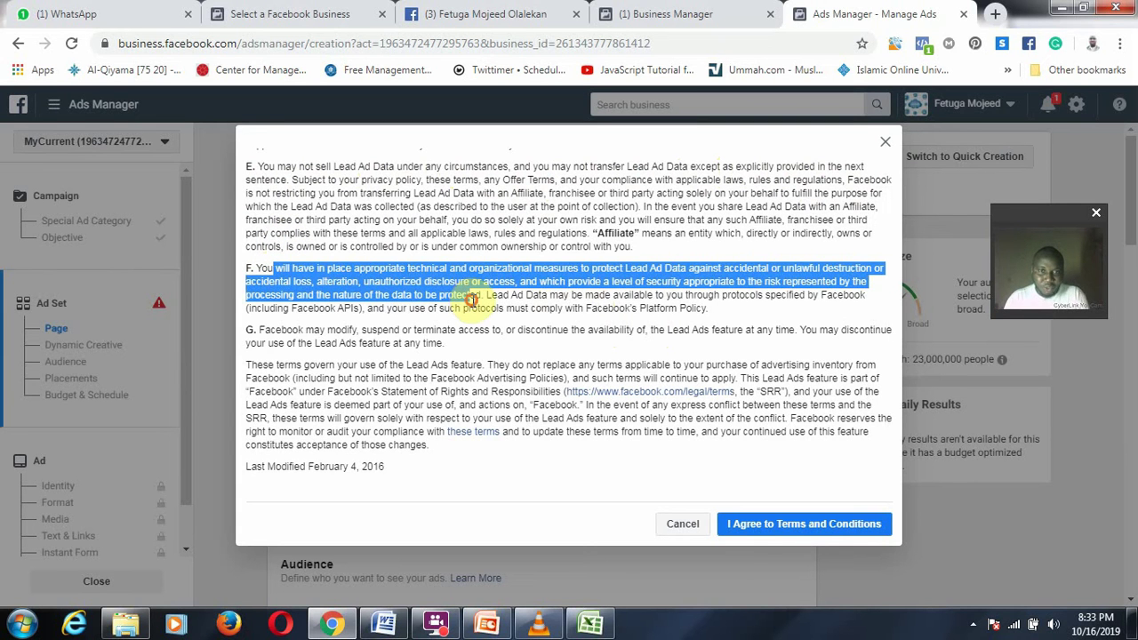
click(451, 280)
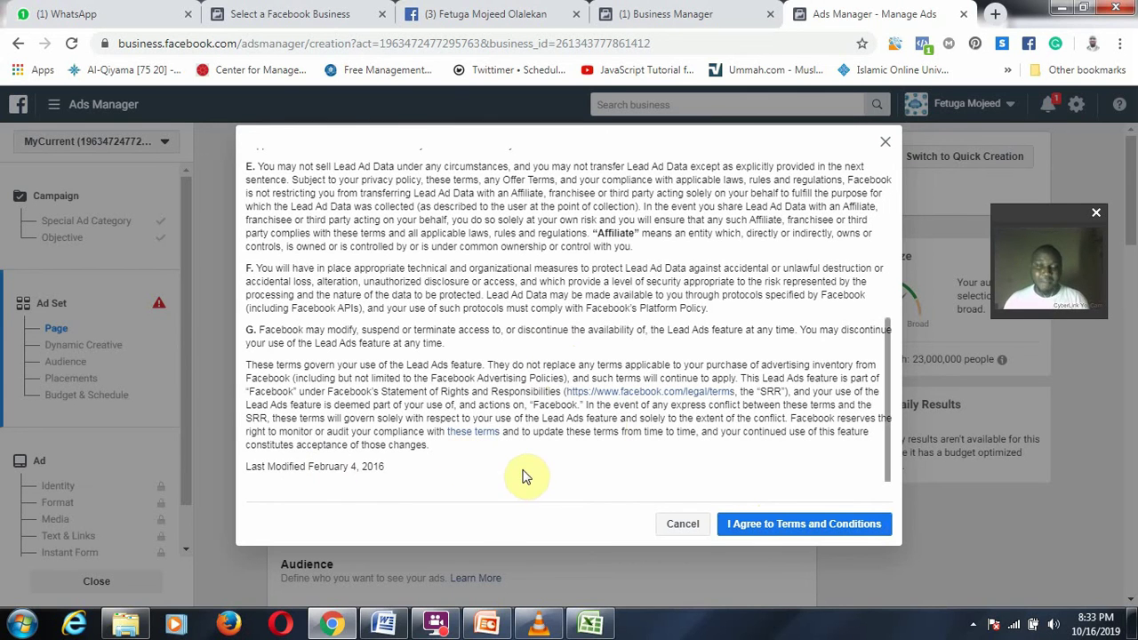
click(882, 144)
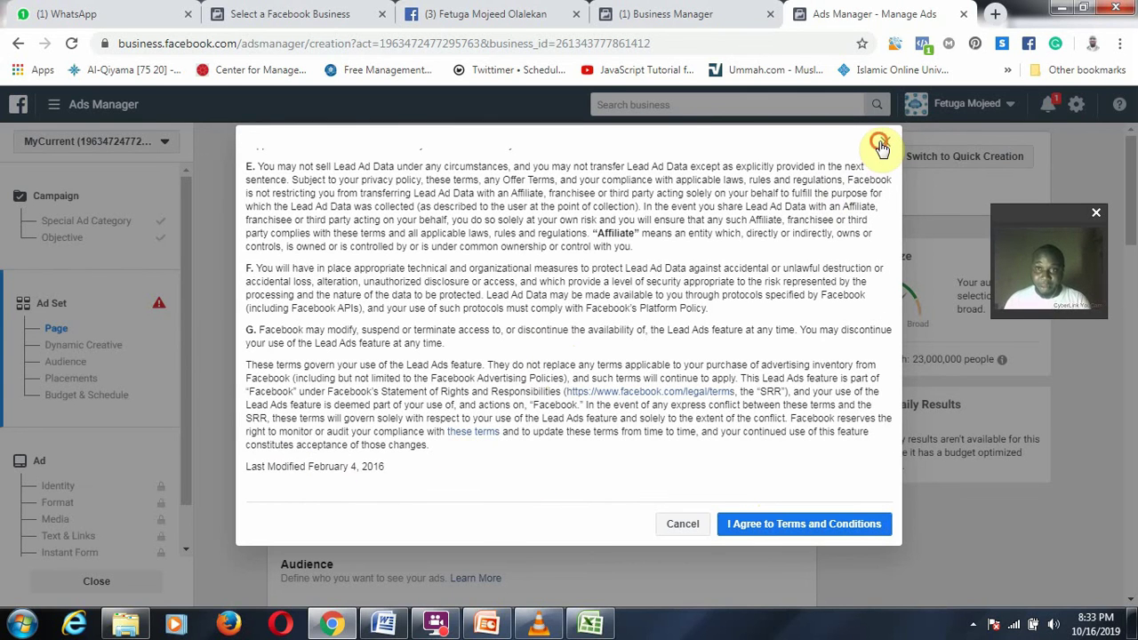
- Look through the remaining ad set settings and accept Facebook's Lead Ad Terms for the Zulbayglobal page
scroll(241, 465, down, 2)
scroll(83, 477, down, 1)
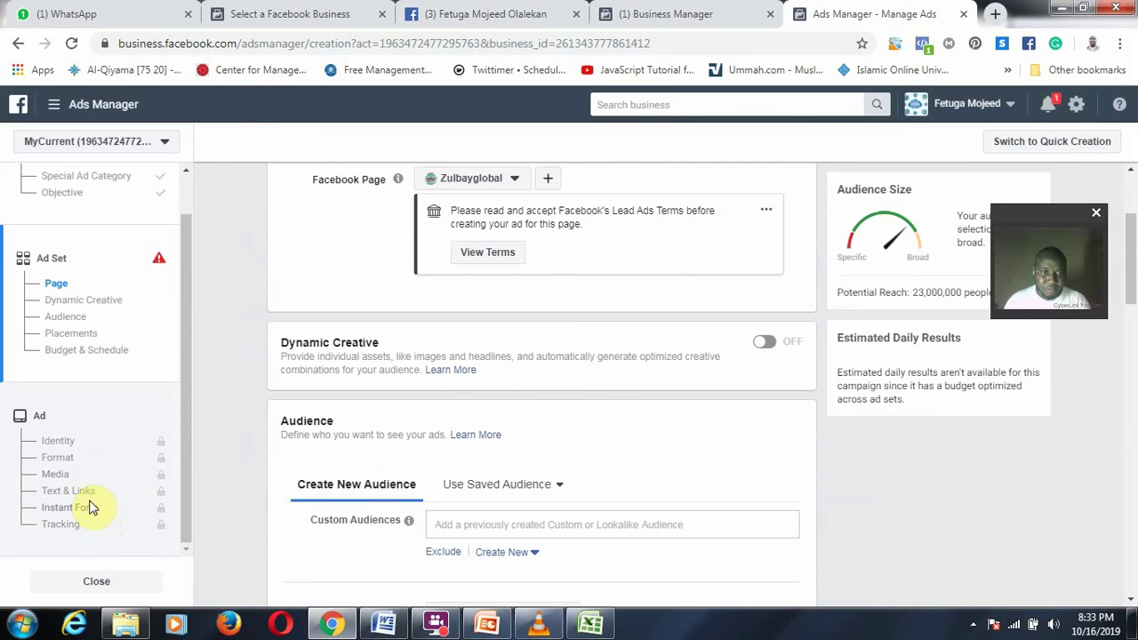
scroll(554, 254, down, 3)
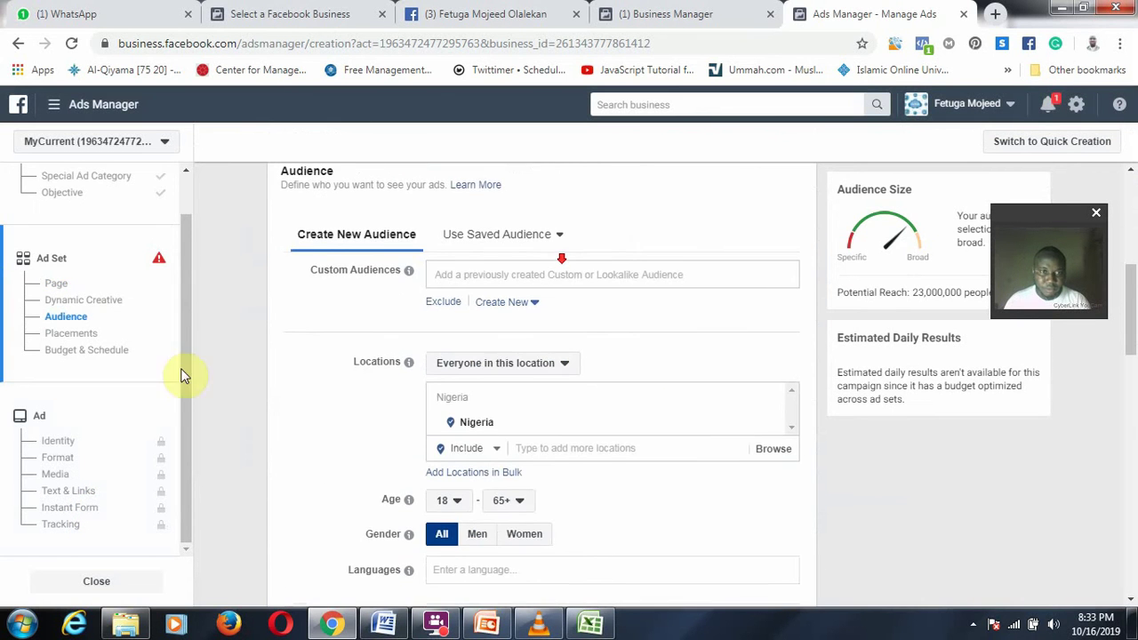
scroll(597, 400, down, 10)
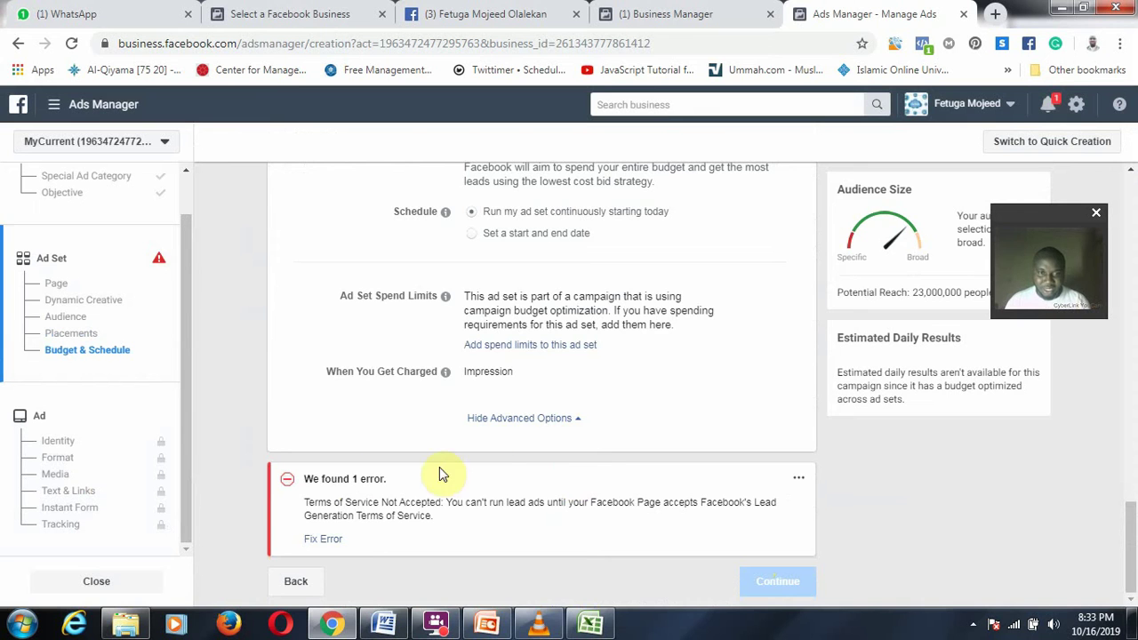
scroll(546, 475, up, 12)
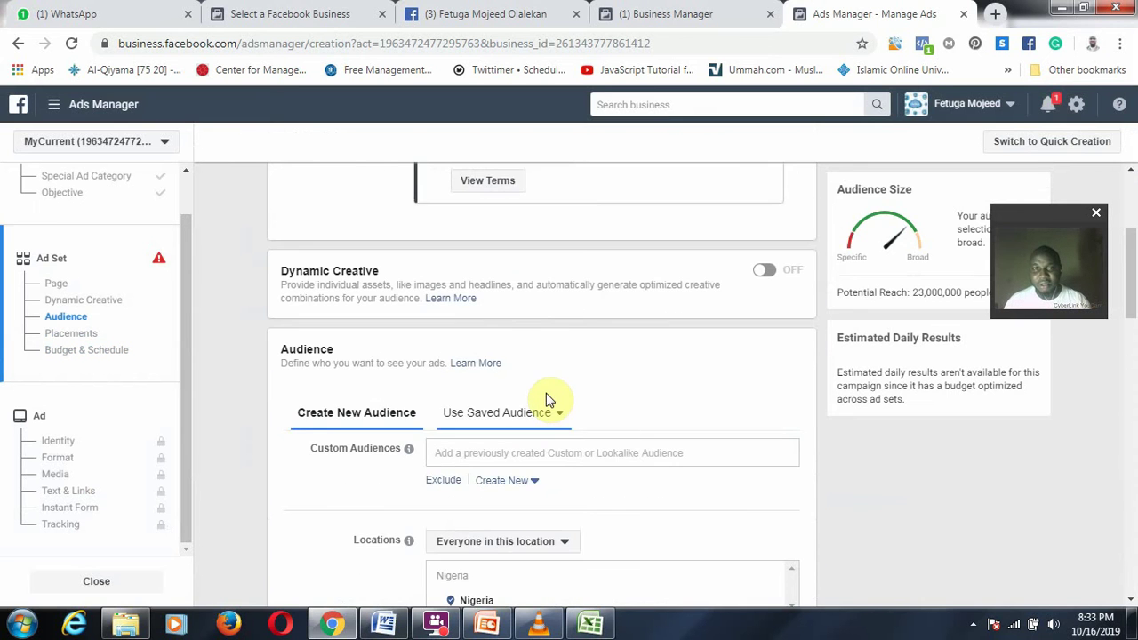
click(472, 329)
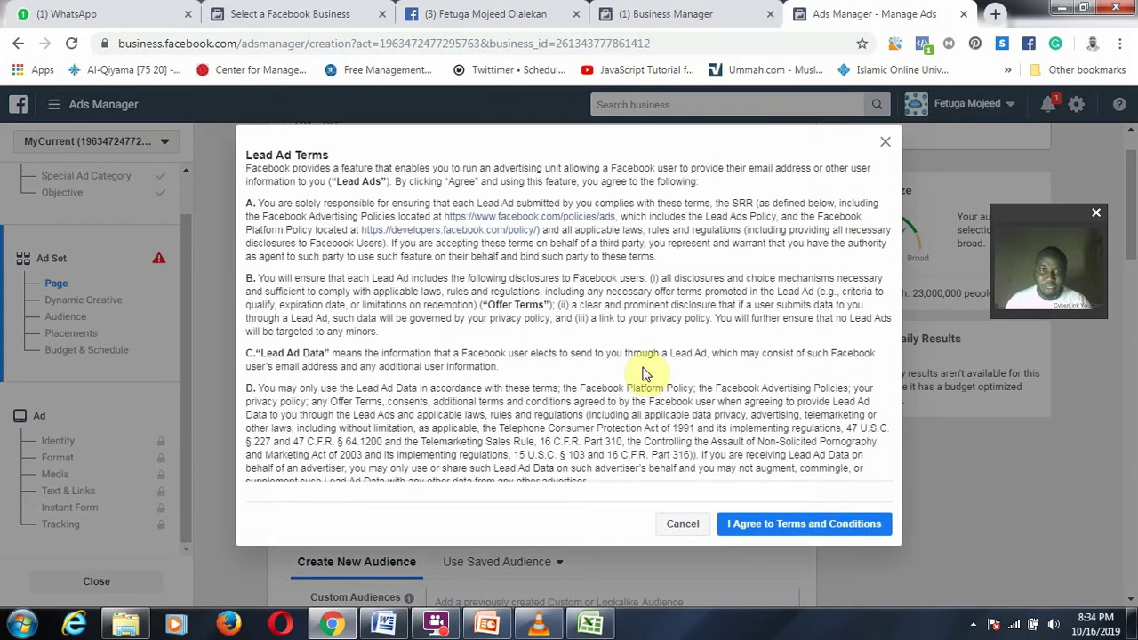
click(813, 526)
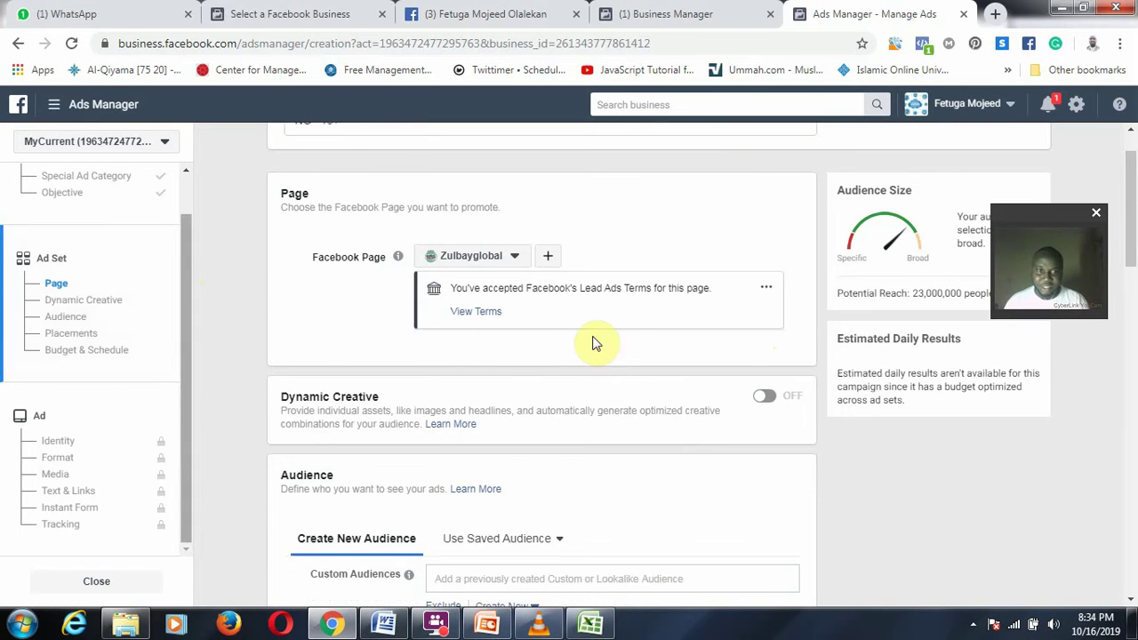
- Proceed from the ad set to the ad level and bring up its Instant Form section
scroll(604, 323, down, 5)
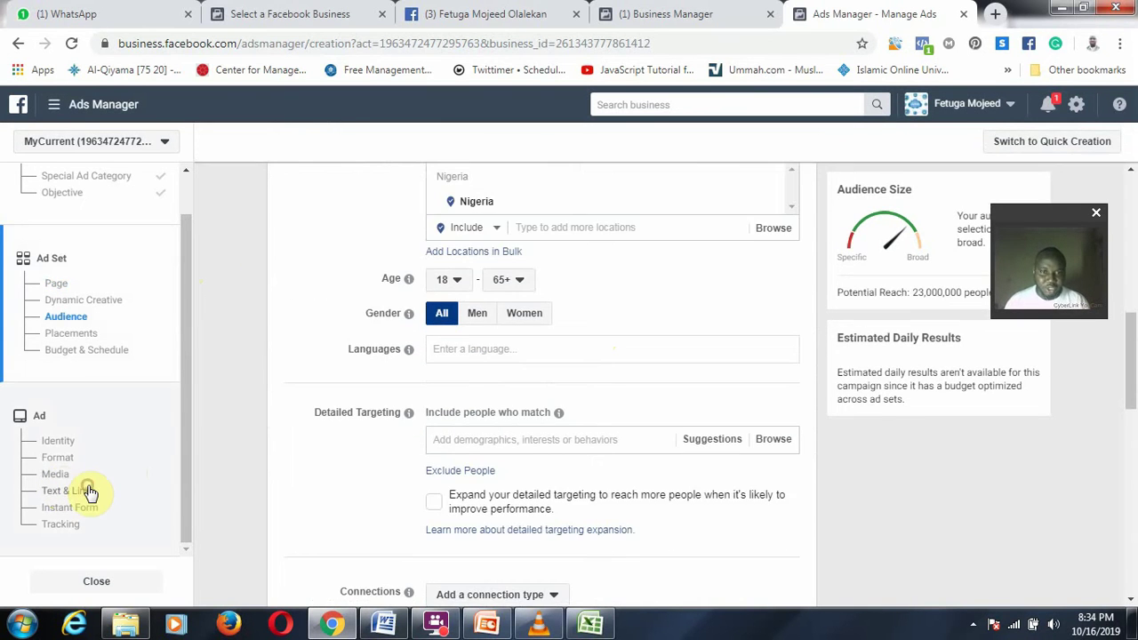
click(90, 492)
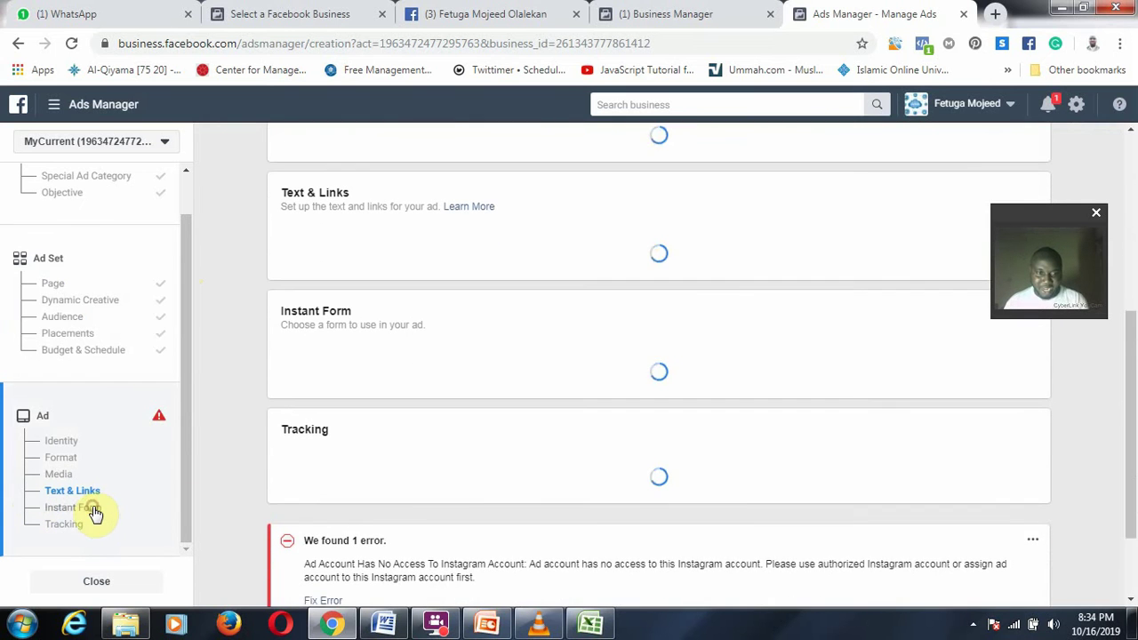
click(95, 514)
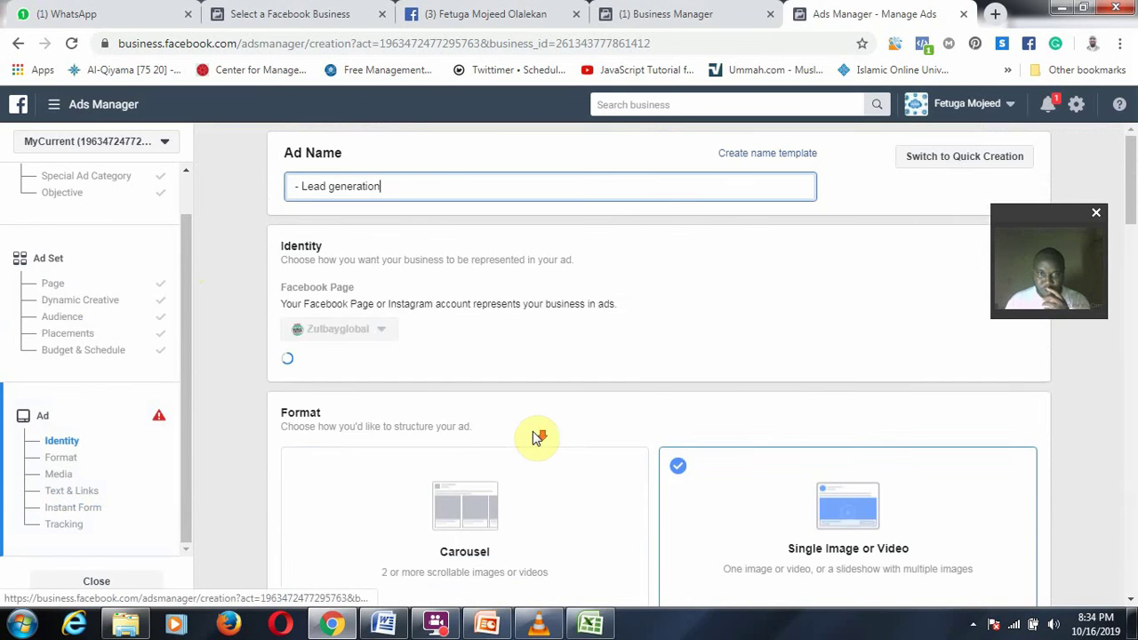
scroll(537, 436, down, 15)
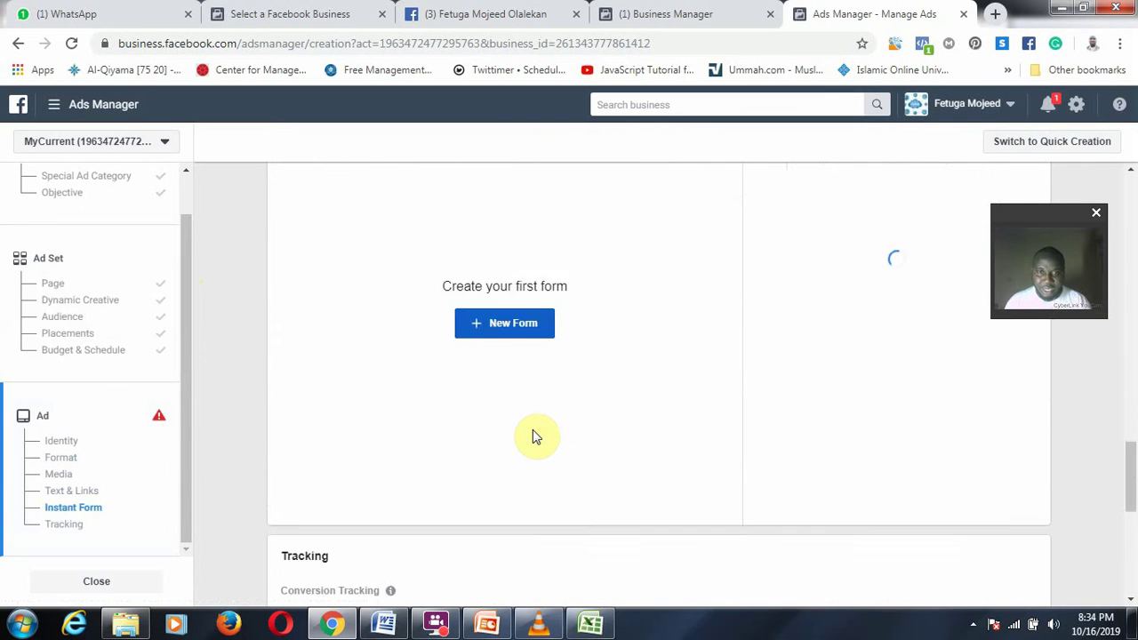
- Start a new instant form for the ad and look over its Form Type and Intro options
scroll(535, 436, down, 2)
scroll(531, 416, up, 3)
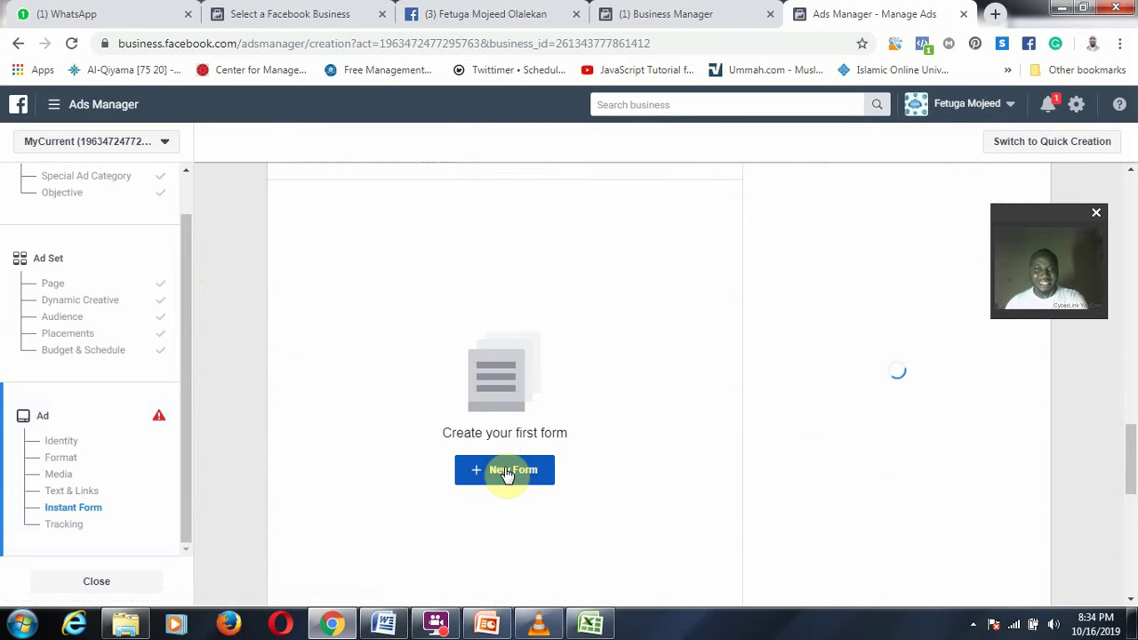
click(513, 470)
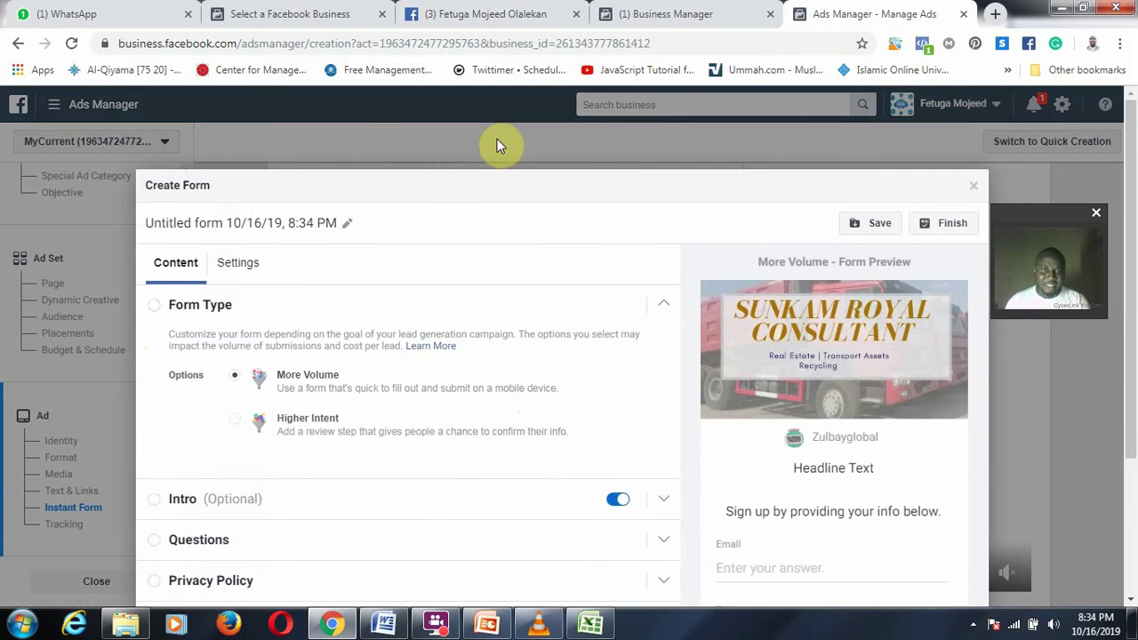
scroll(374, 327, down, 3)
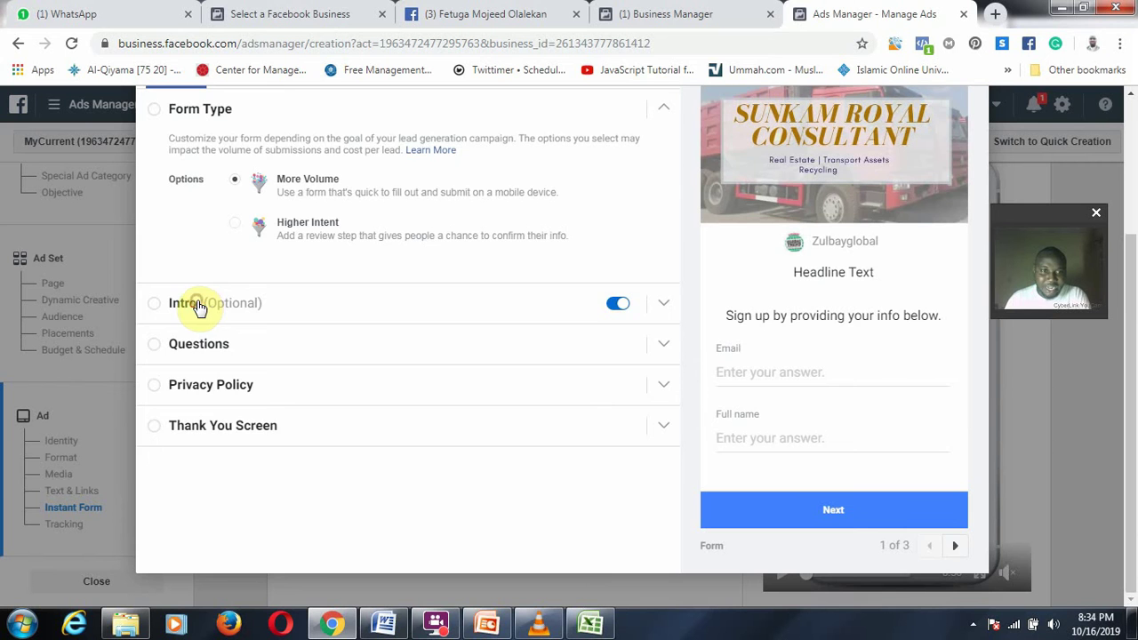
click(198, 305)
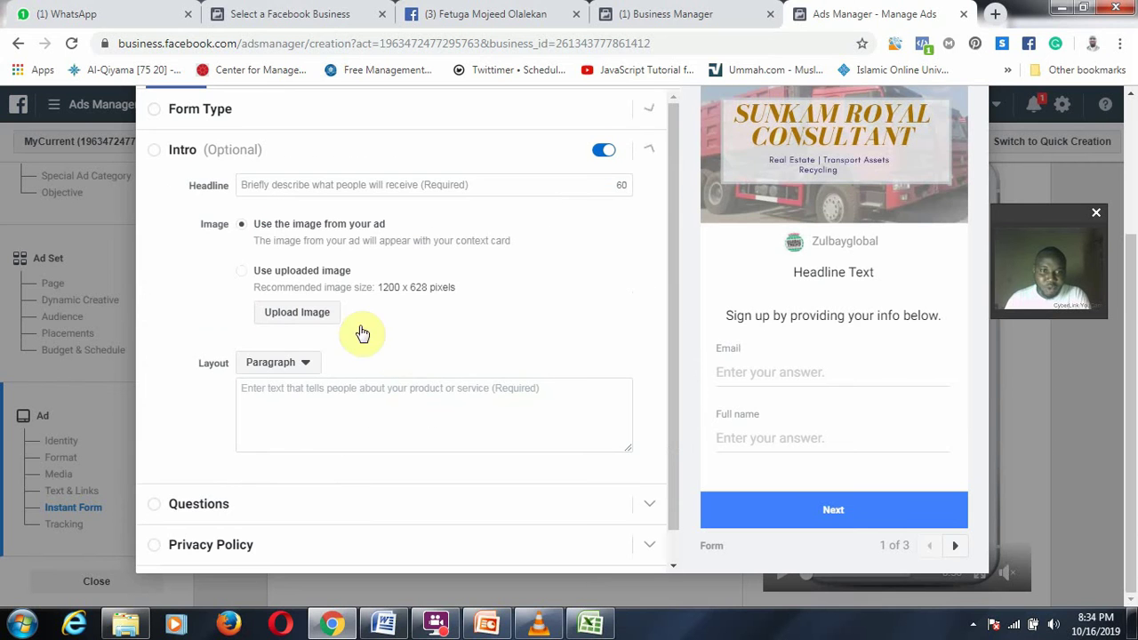
click(190, 149)
click(193, 152)
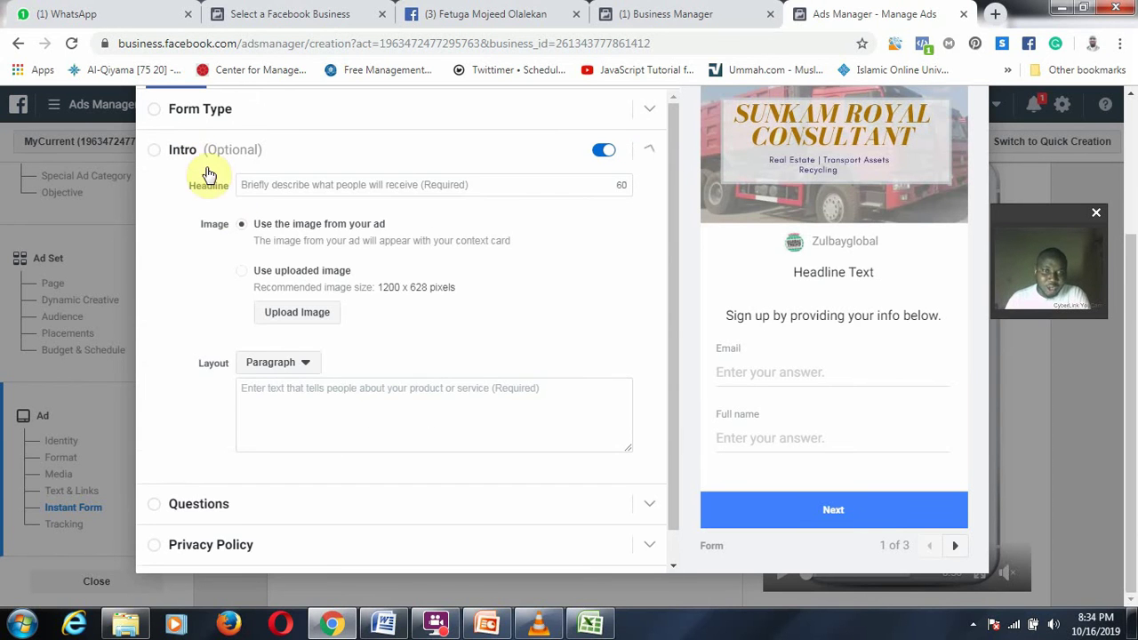
- In the form's questions, move Full name above Email and add a Phone number contact field
click(192, 503)
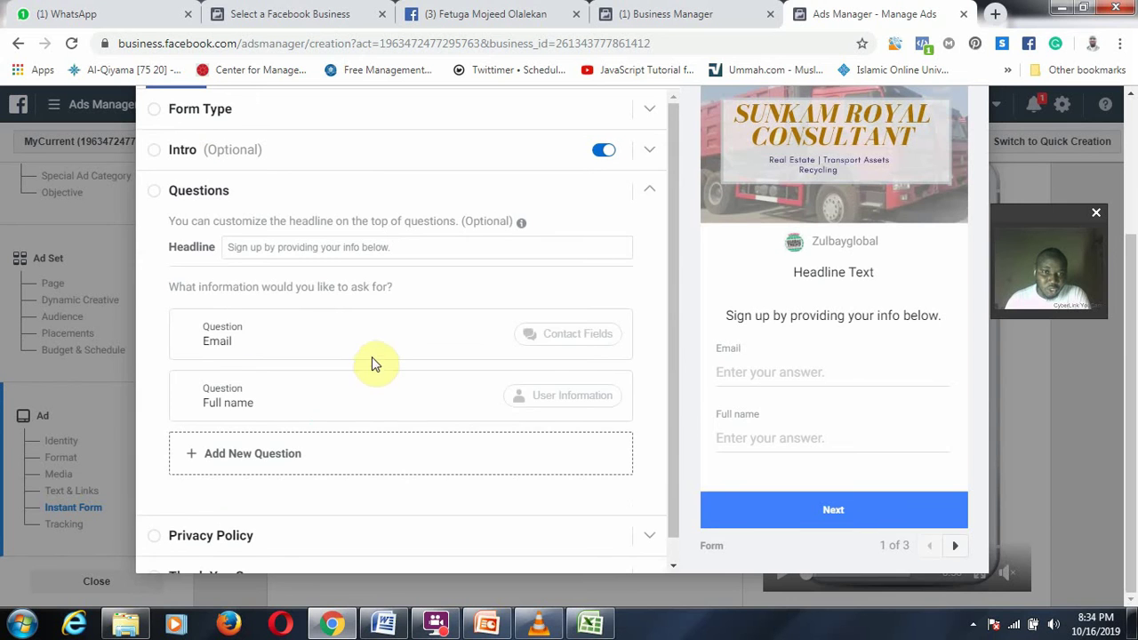
scroll(372, 360, down, 1)
drag(183, 368, 179, 299)
click(289, 429)
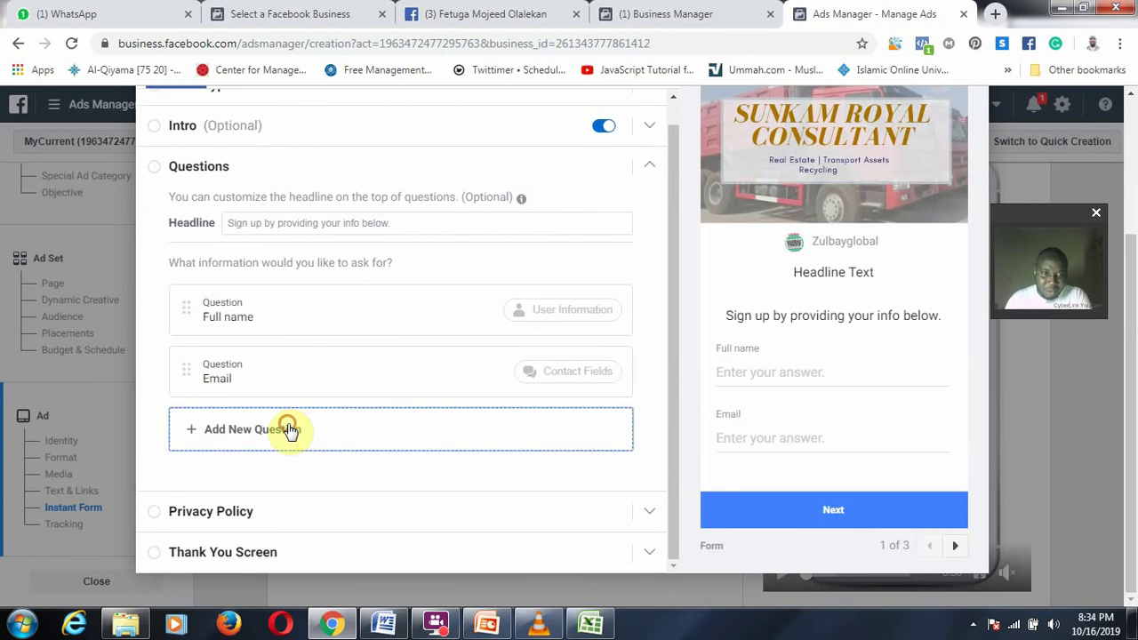
mouse_move(269, 377)
mouse_move(279, 347)
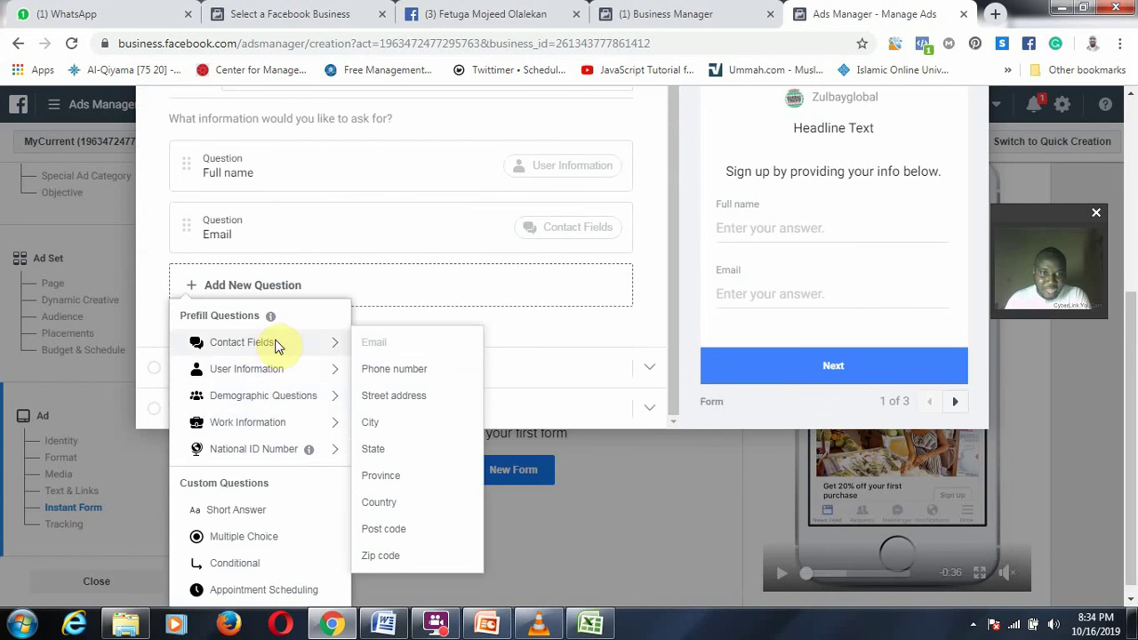
click(373, 376)
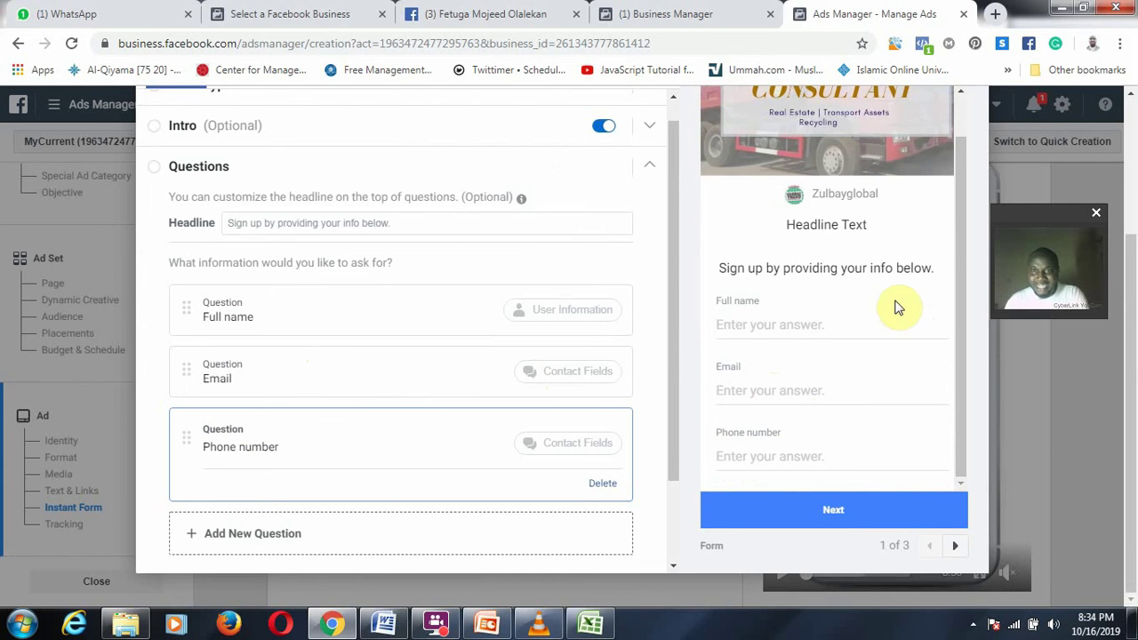
- Review the form preview from the header image down to its contact fields, and close the form without saving it
scroll(896, 307, up, 5)
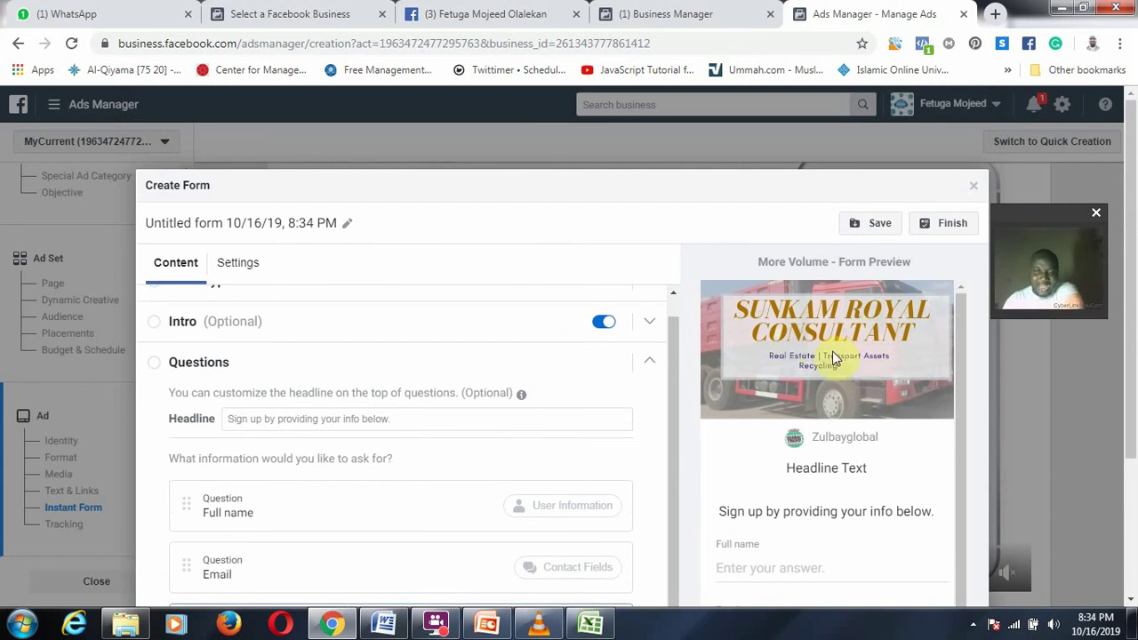
scroll(826, 409, down, 5)
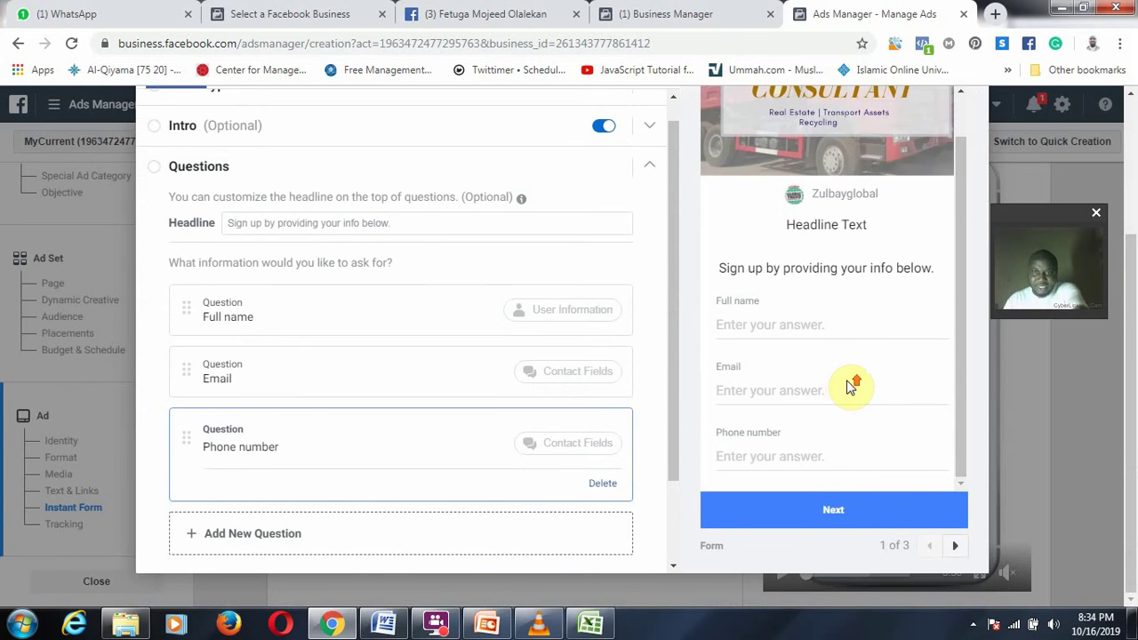
scroll(850, 385, up, 1)
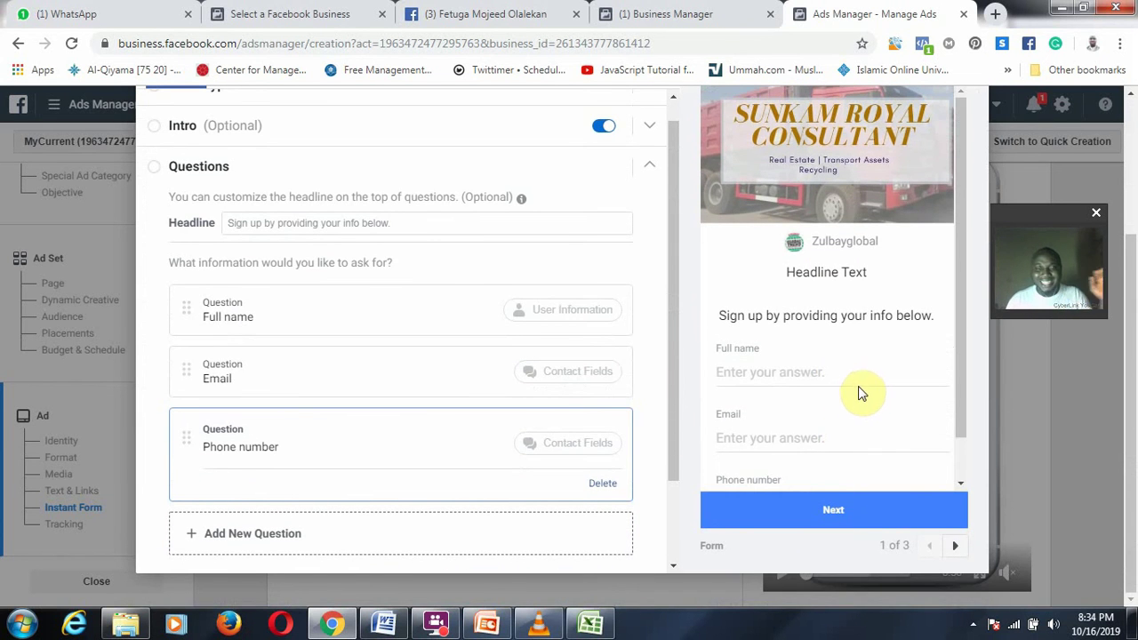
scroll(896, 382, down, 1)
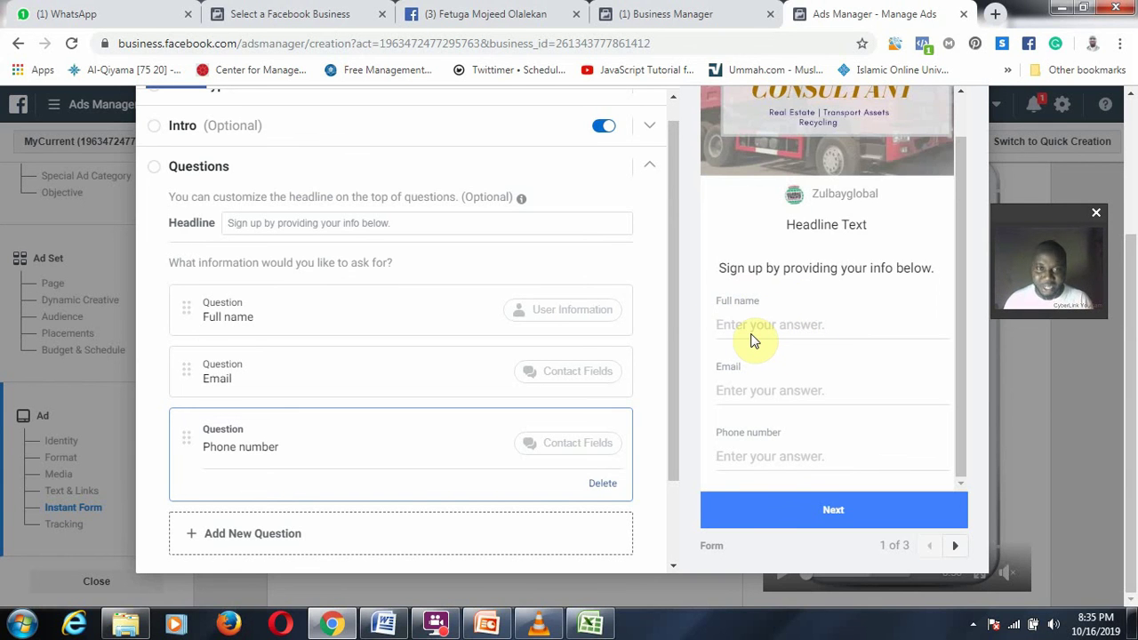
scroll(796, 364, up, 3)
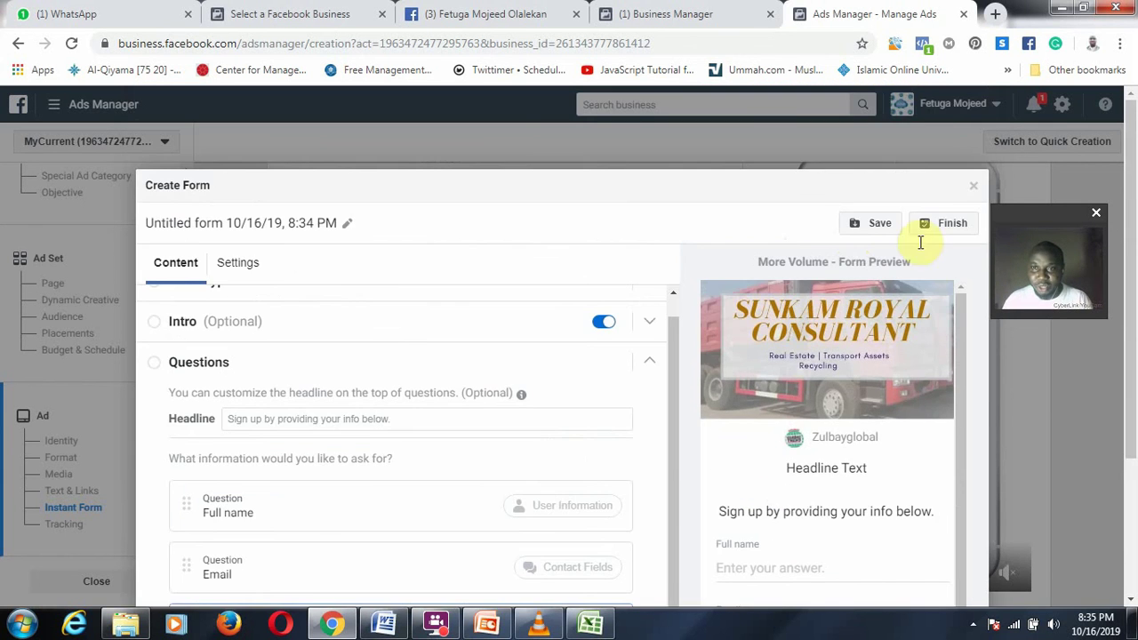
click(973, 188)
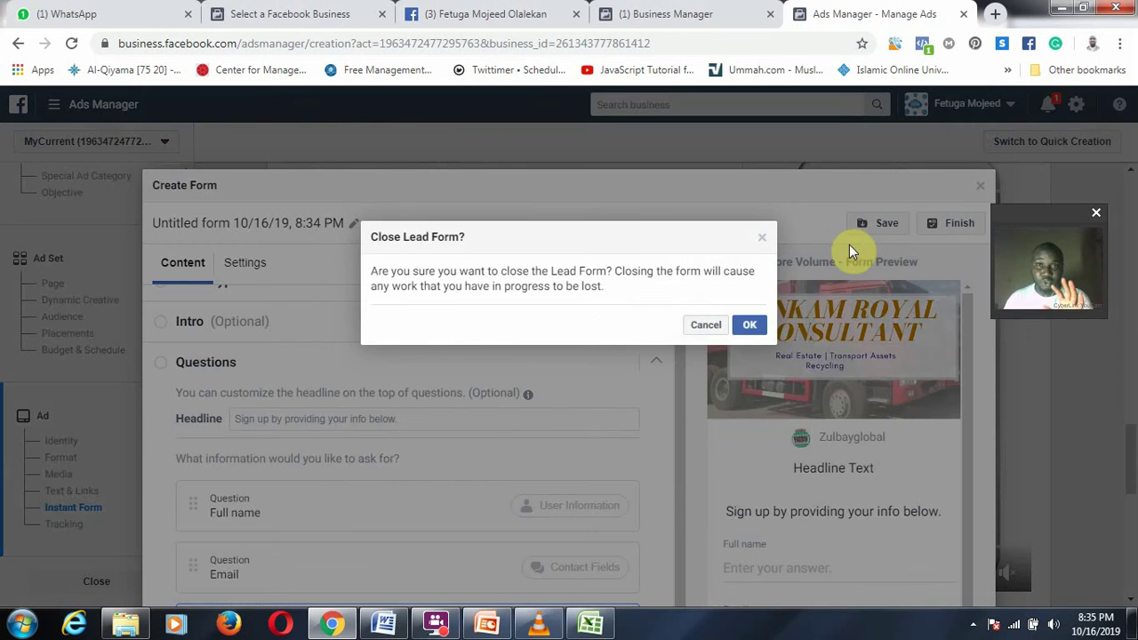
click(748, 325)
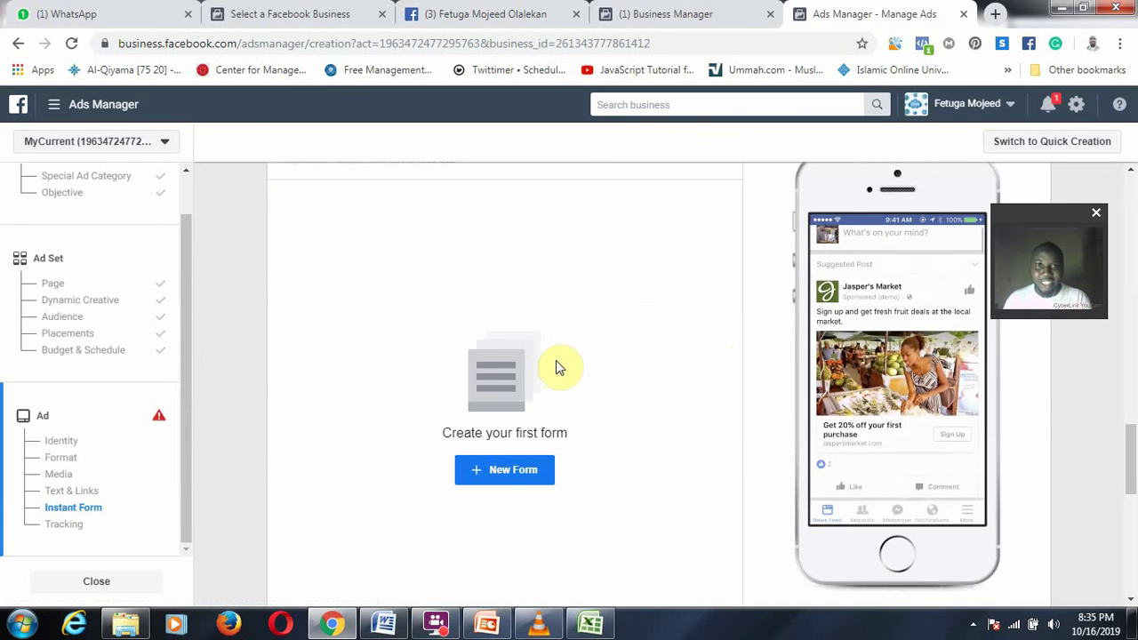
- Switch to Excel to view the name, email and phone columns of the website creation2019 leads workbook, and minimize it
scroll(558, 359, up, 4)
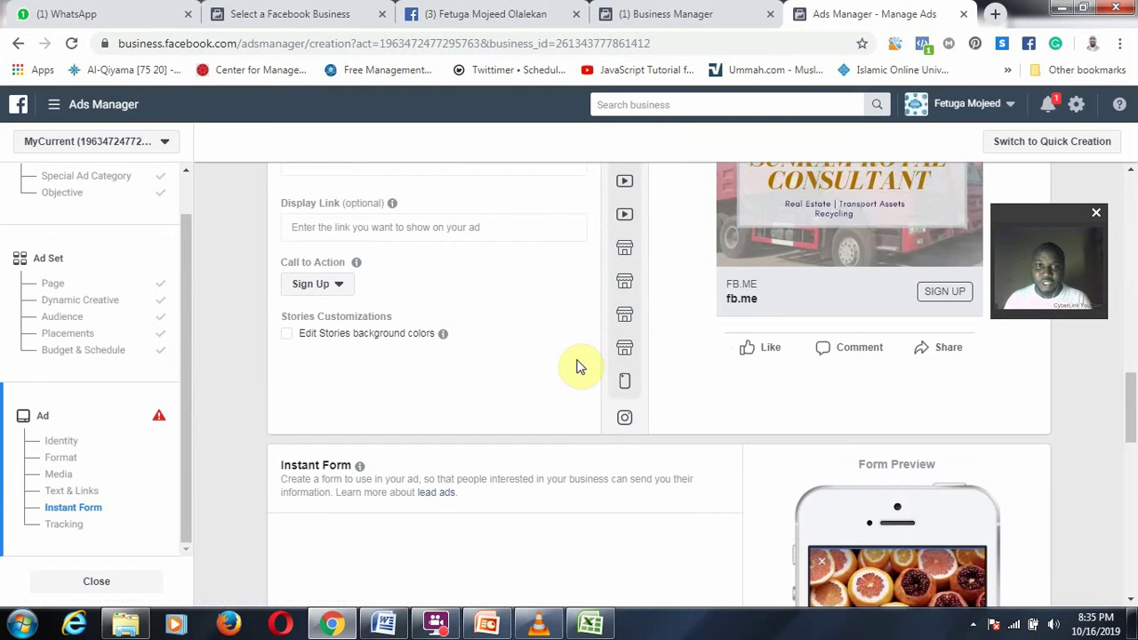
click(590, 623)
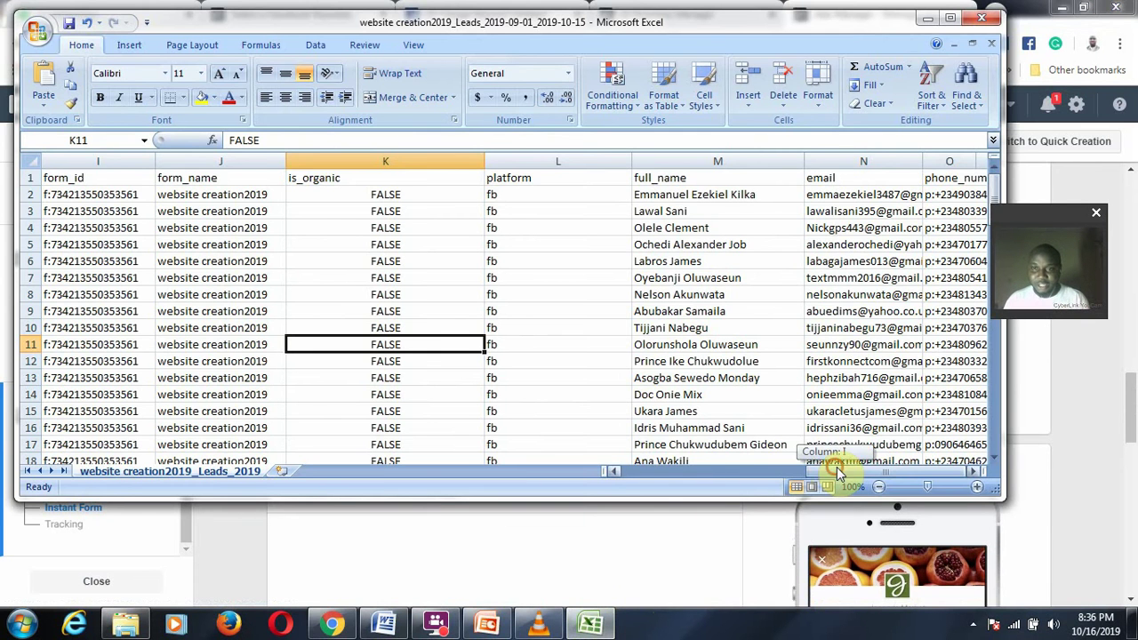
click(927, 18)
- Switch to the Facebook lead forms tab in Chrome and go through the managed pages list to the marketing solutions page
click(515, 13)
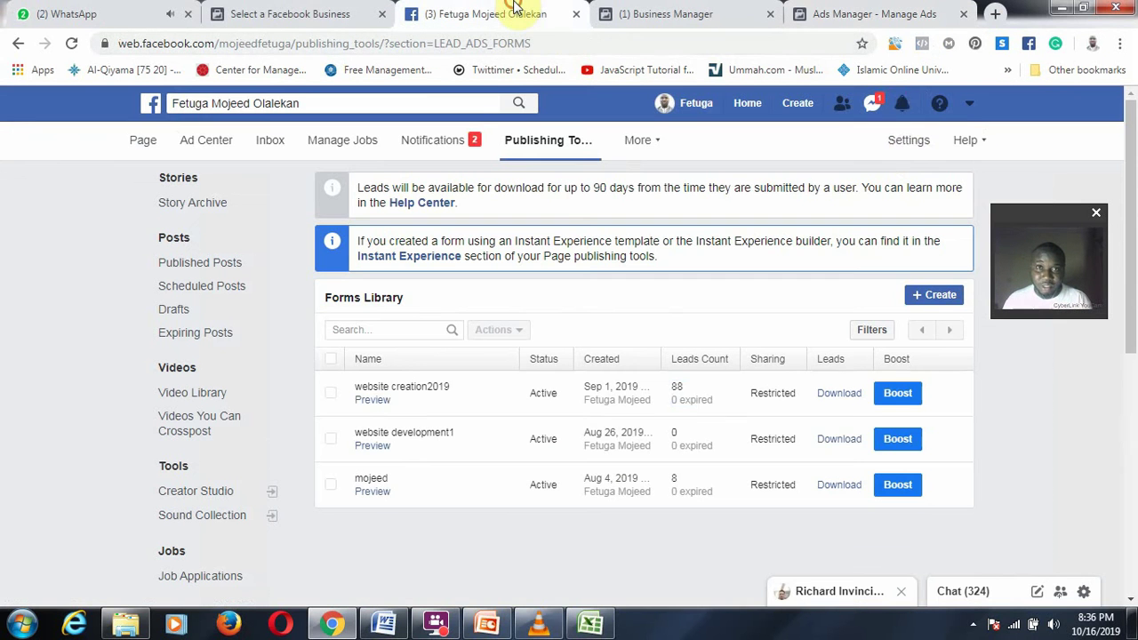
click(970, 105)
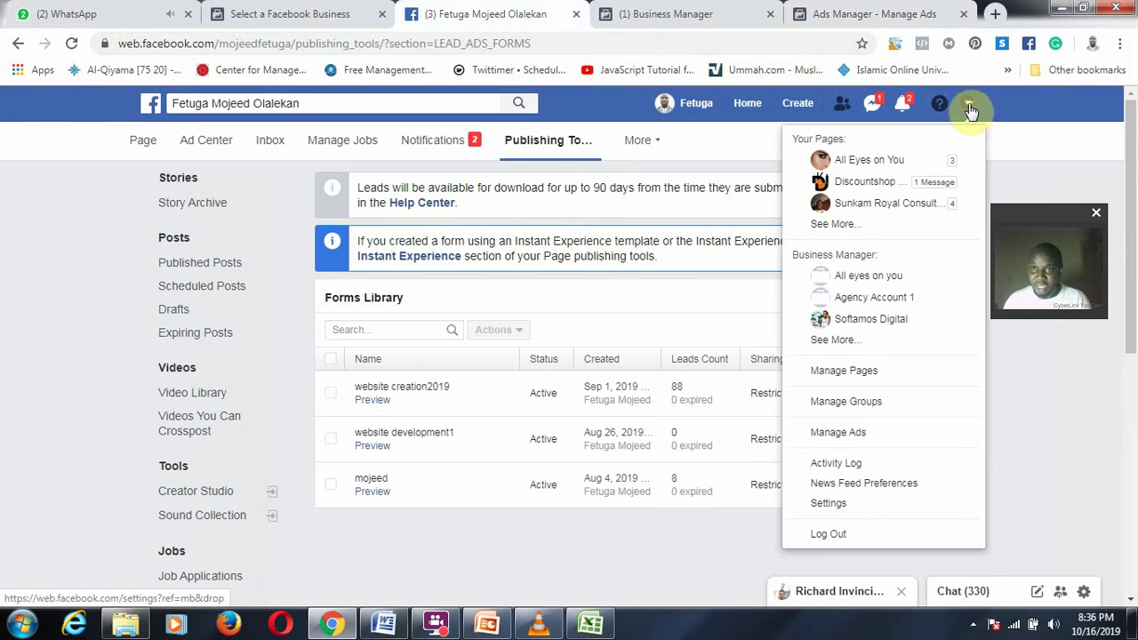
click(870, 371)
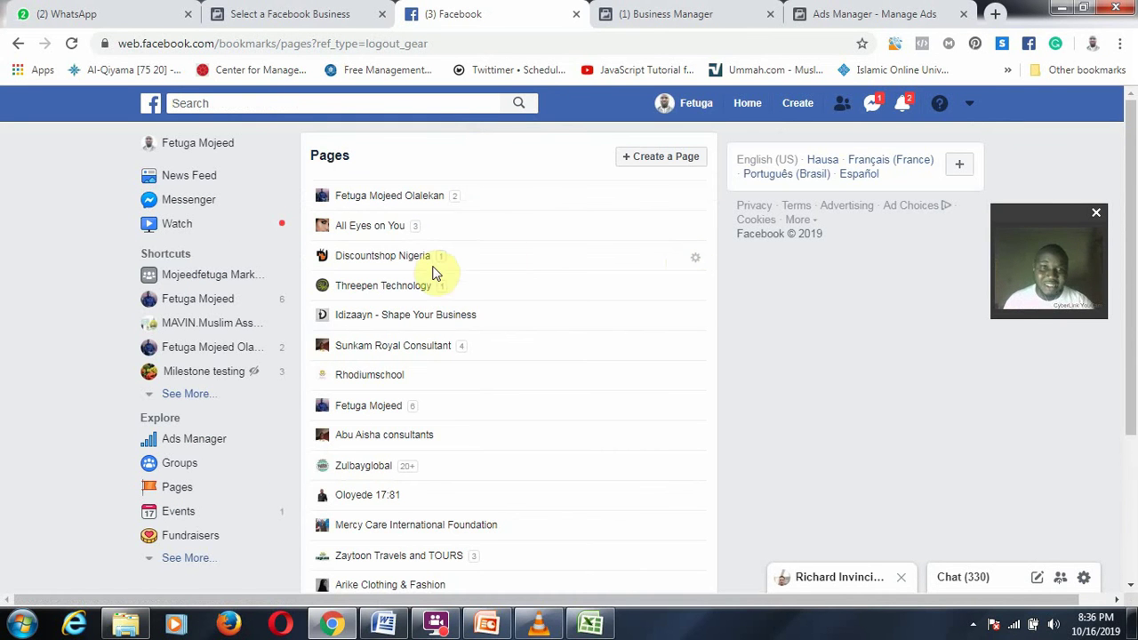
click(366, 405)
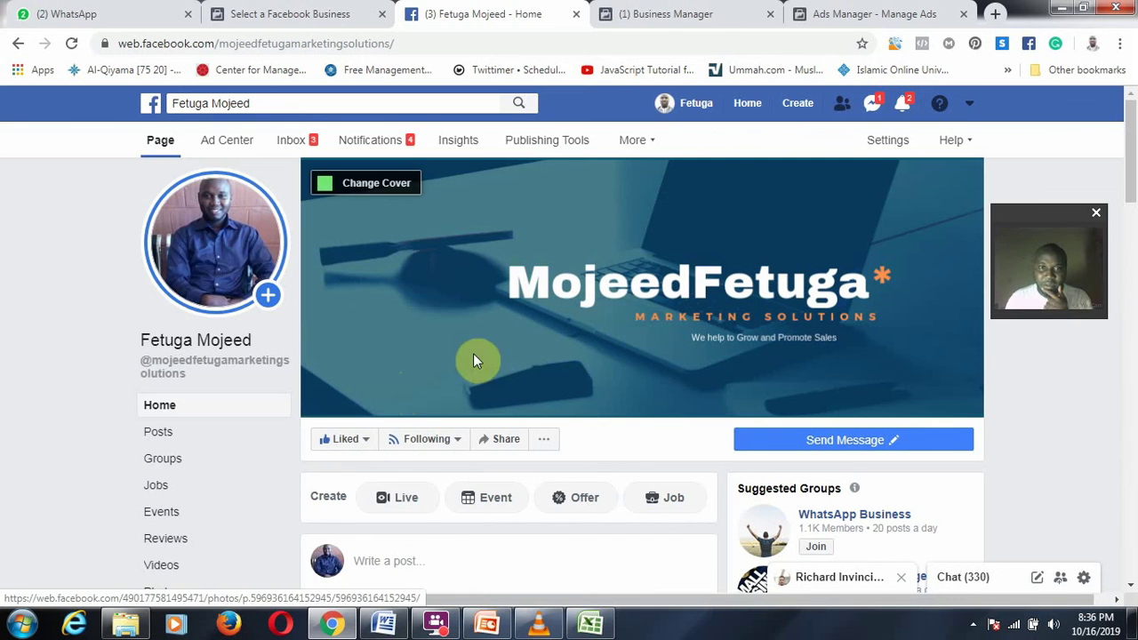
- Look through the Facebook notifications and open the one about a comment on Sunkam Royal Consultant's link
click(901, 103)
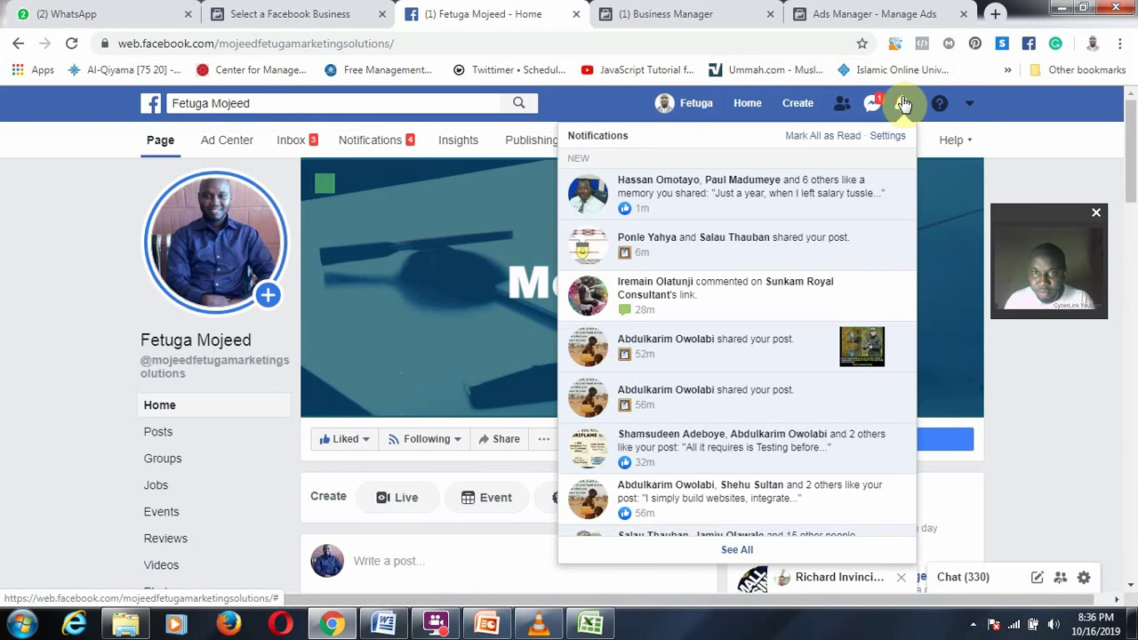
scroll(737, 369, down, 3)
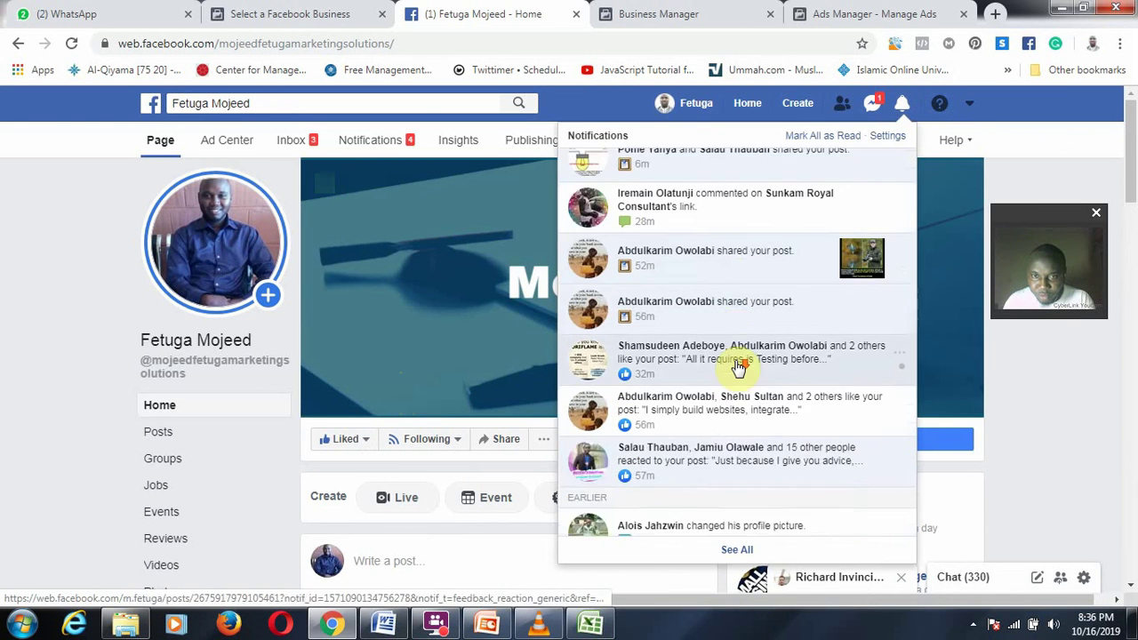
scroll(741, 311, up, 3)
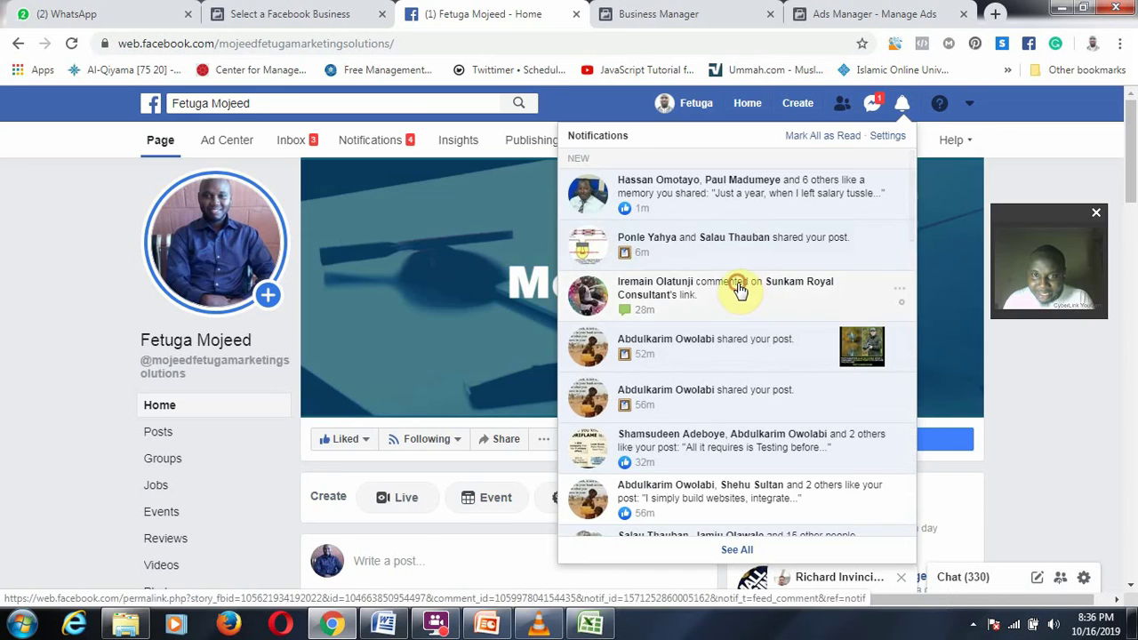
click(745, 287)
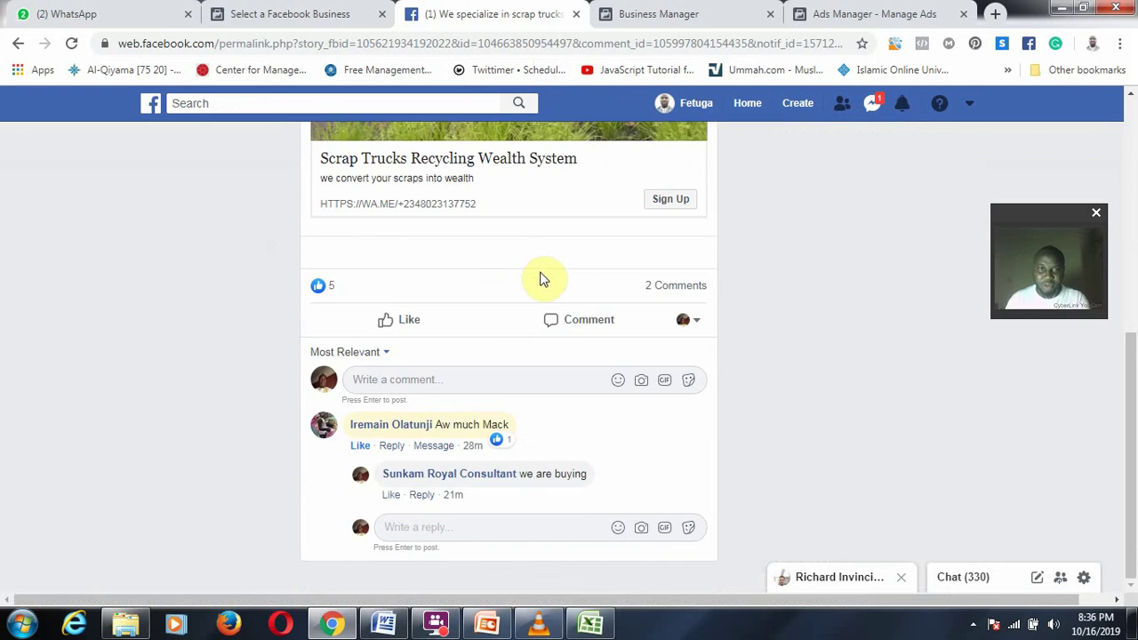
- Examine the Sunkam Royal Consultant lead ad, including its text, truck image, Sign Up call to action and comments
scroll(539, 275, up, 3)
scroll(540, 276, up, 3)
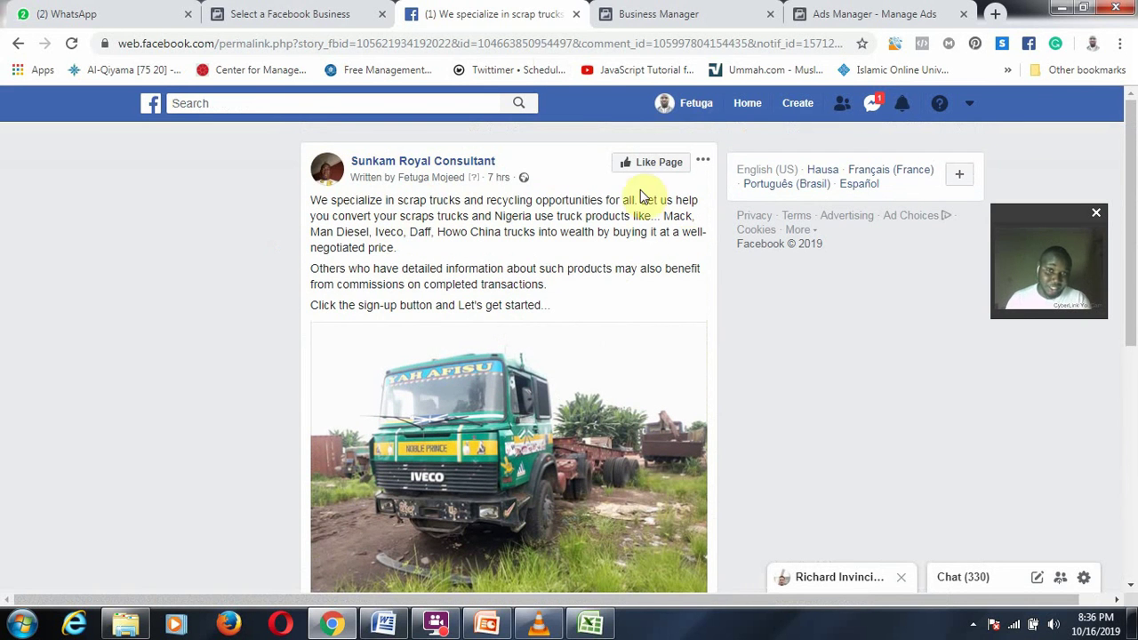
scroll(521, 382, down, 2)
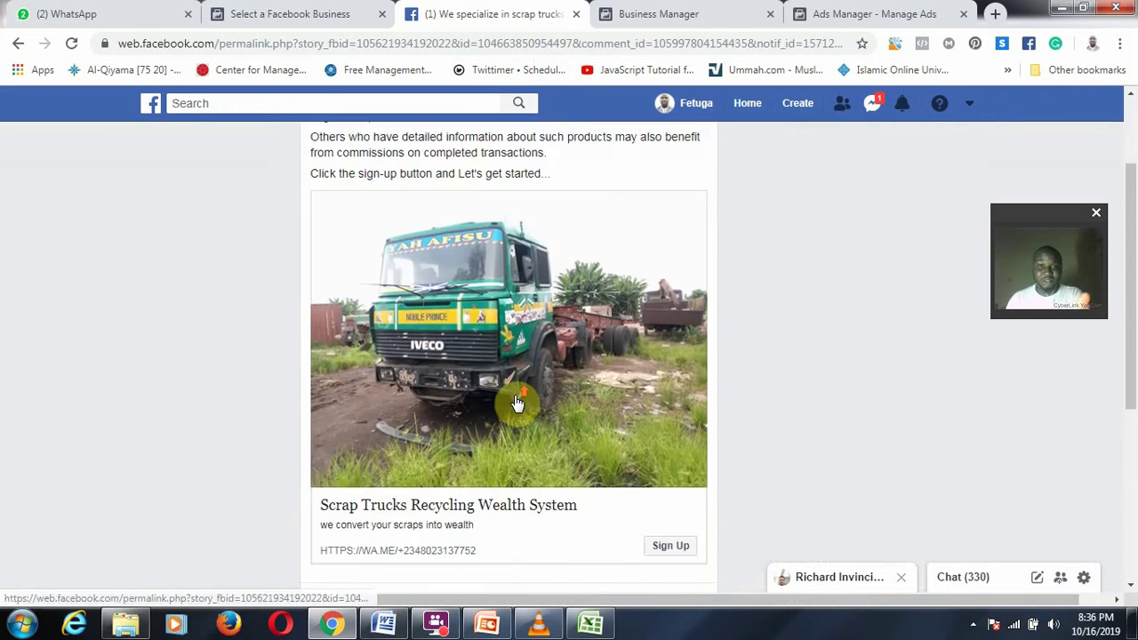
scroll(605, 302, up, 2)
scroll(623, 324, down, 3)
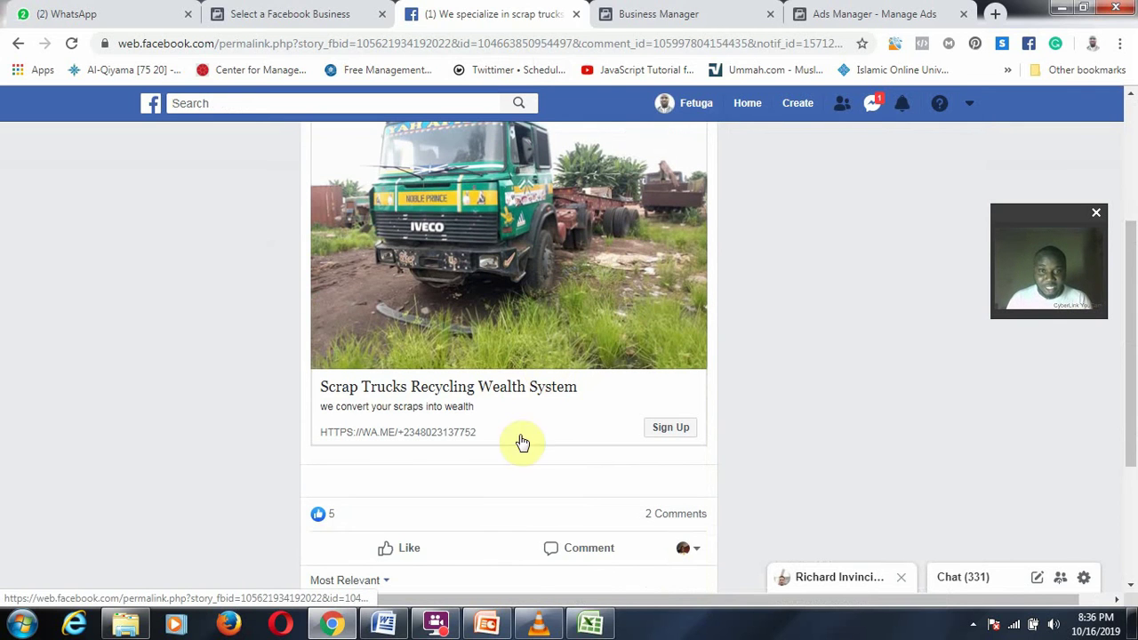
scroll(515, 373, up, 3)
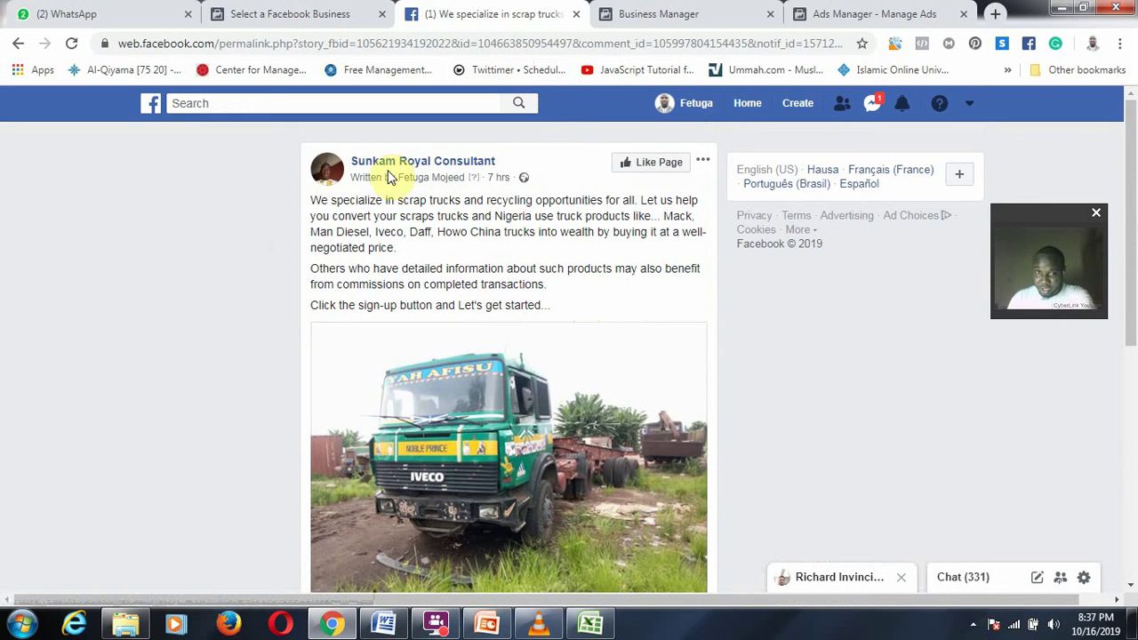
scroll(579, 198, down, 5)
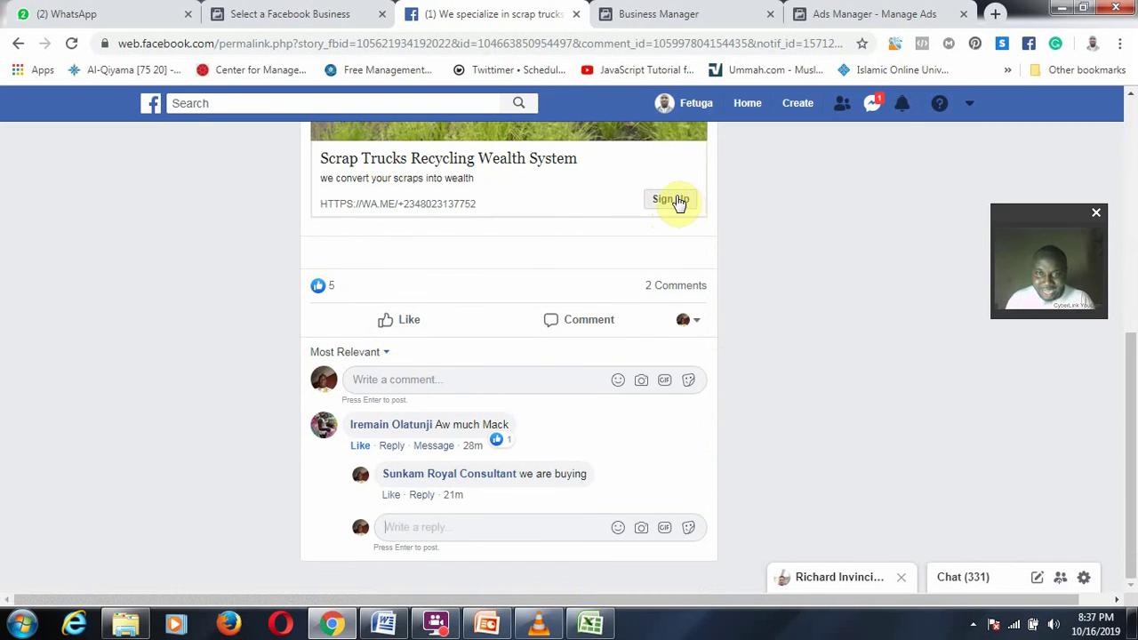
- Bring up the ad's sign-up form, review its intro and its name, phone, email and state fields, and cancel it
click(672, 200)
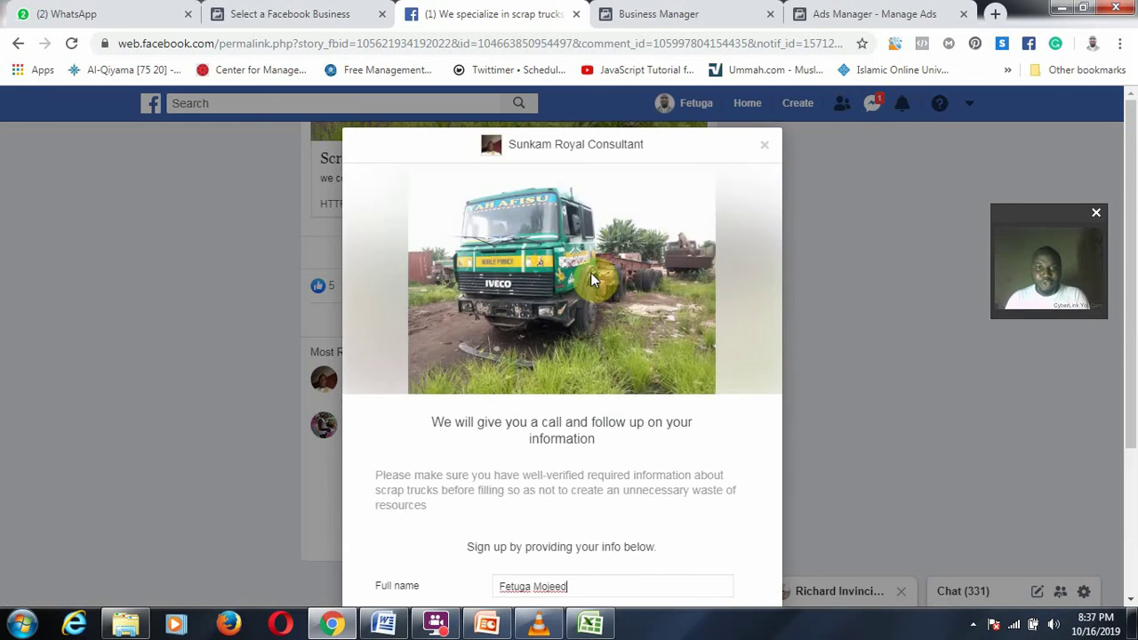
scroll(586, 355, down, 3)
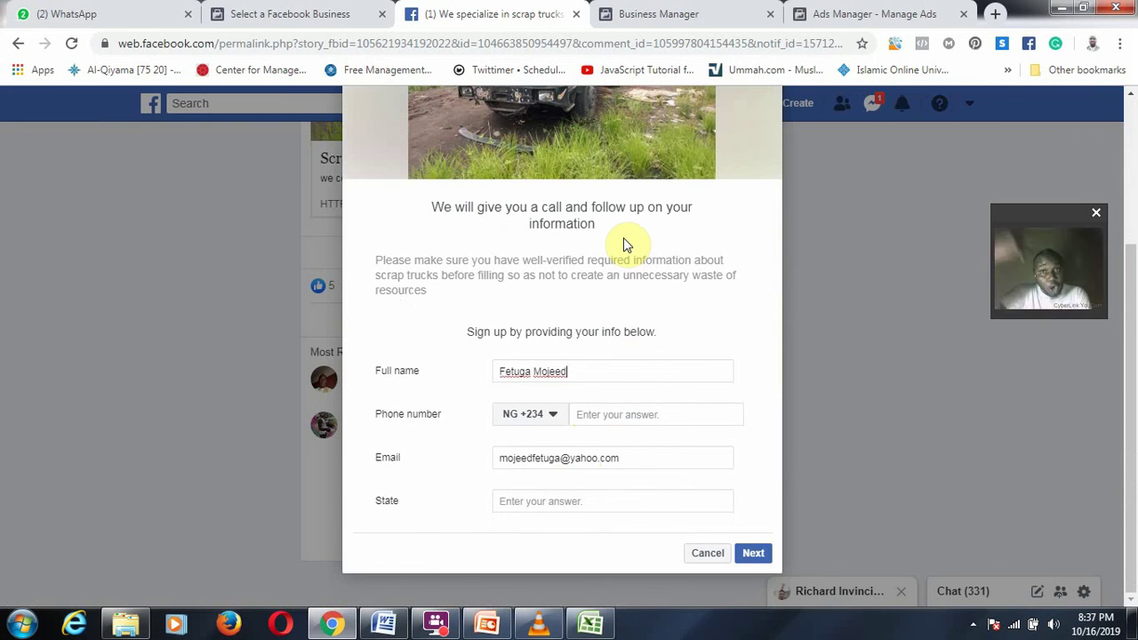
click(706, 556)
scroll(700, 471, up, 2)
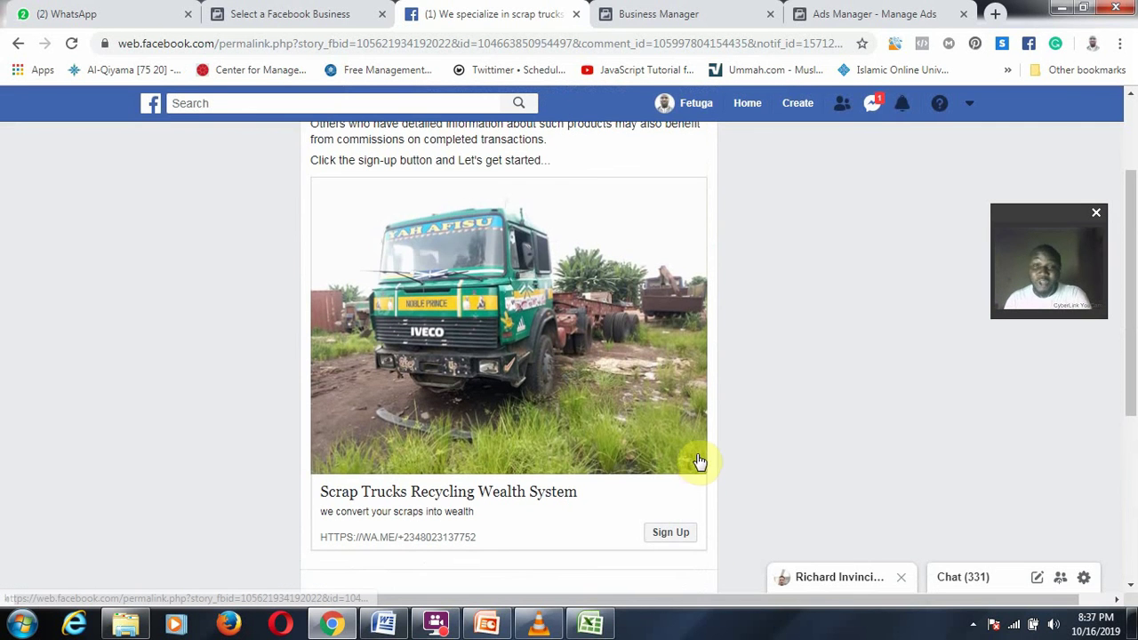
scroll(702, 445, up, 2)
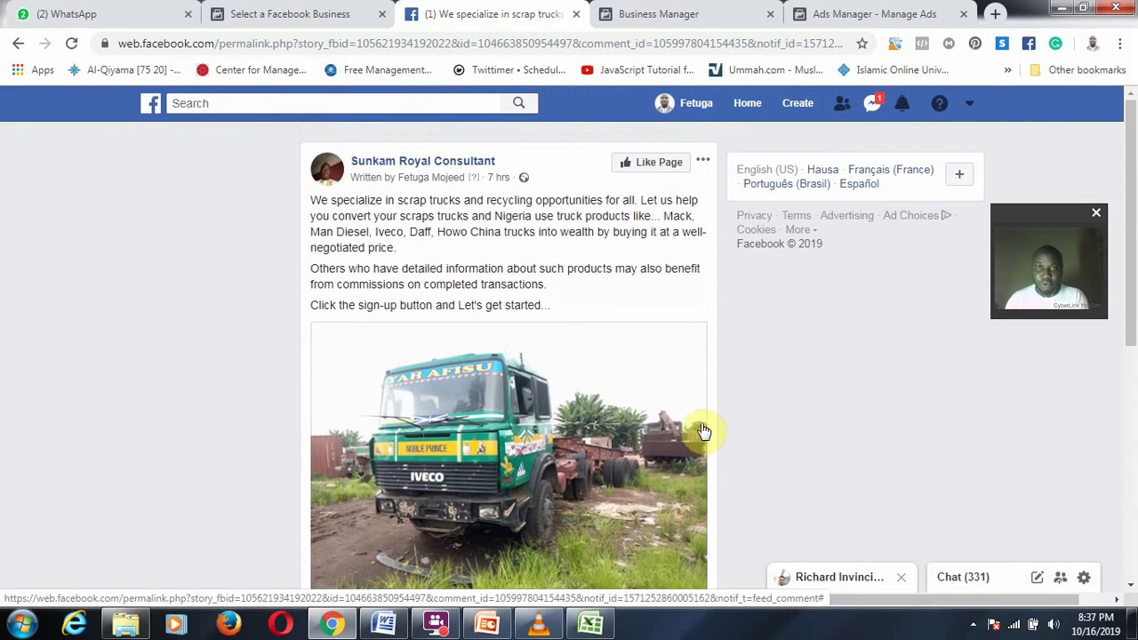
- Review the lead ad's reactions and comments and go to the Sunkam Royal Consultant page that published it
scroll(693, 422, down, 5)
scroll(689, 414, down, 1)
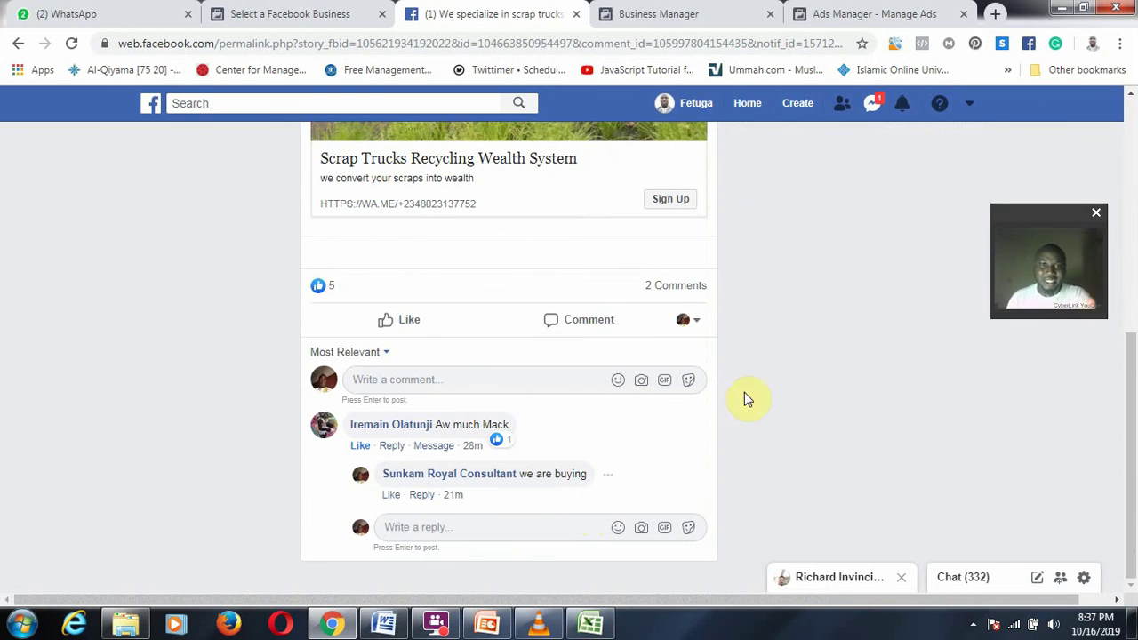
scroll(534, 236, up, 6)
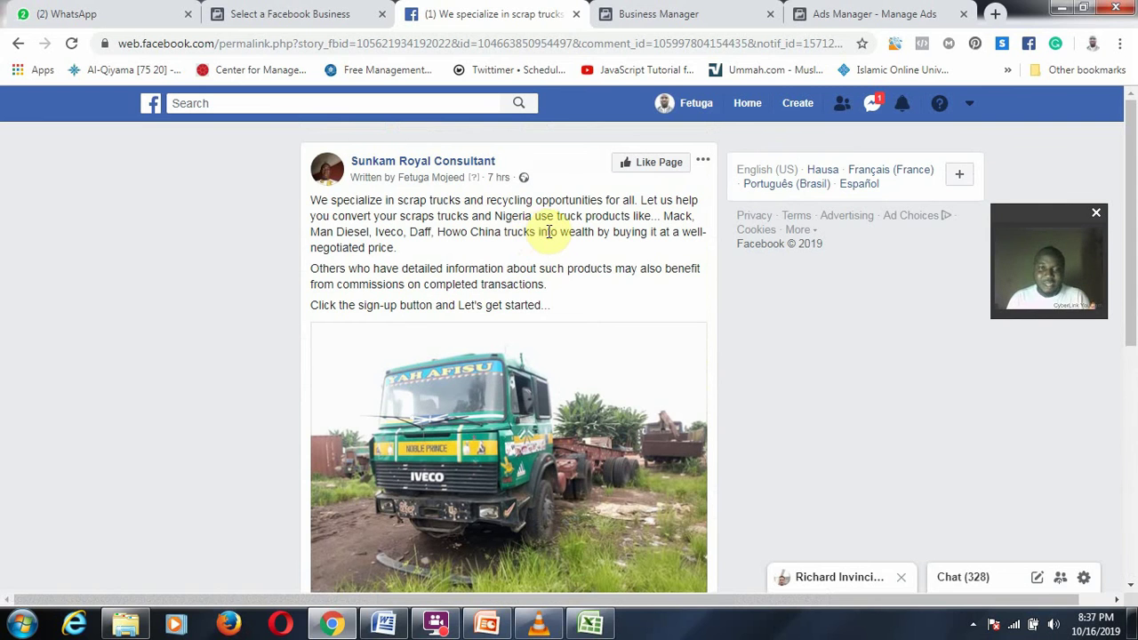
click(442, 167)
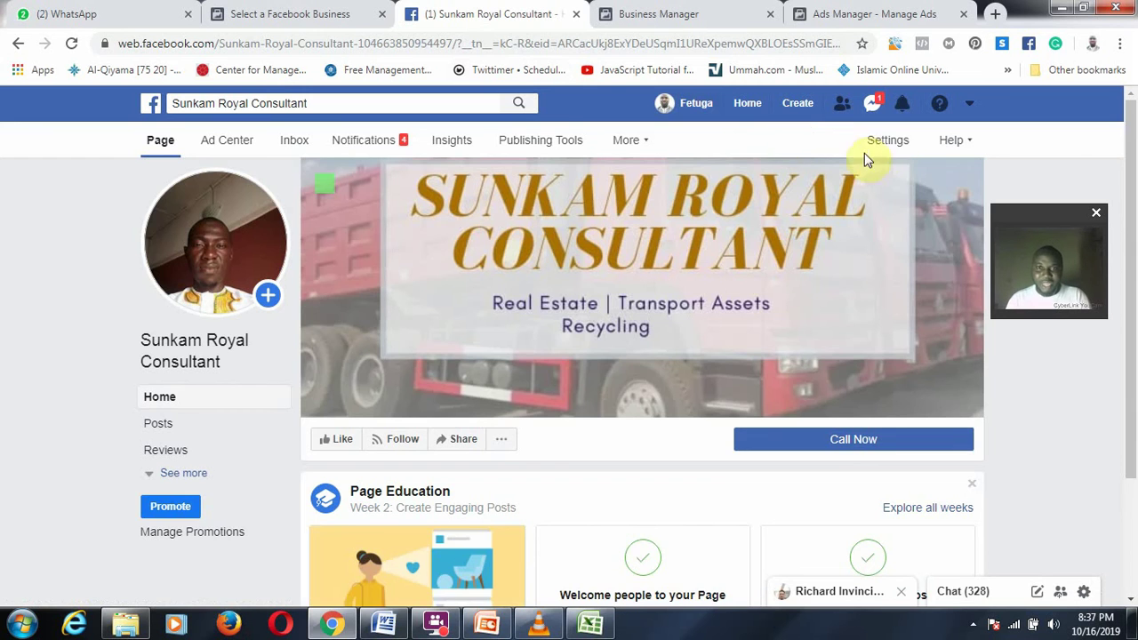
- Open the Sunkam Royal Consultant page's publishing tools and bring up the Forms Library for its lead ads
click(556, 142)
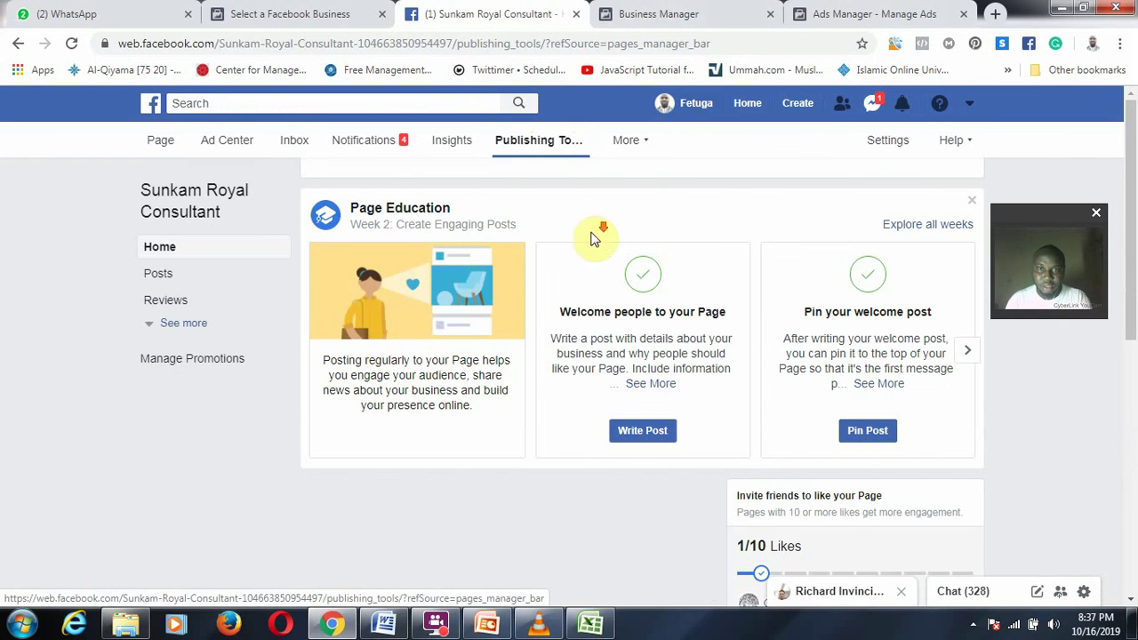
scroll(374, 325, down, 3)
scroll(371, 318, down, 3)
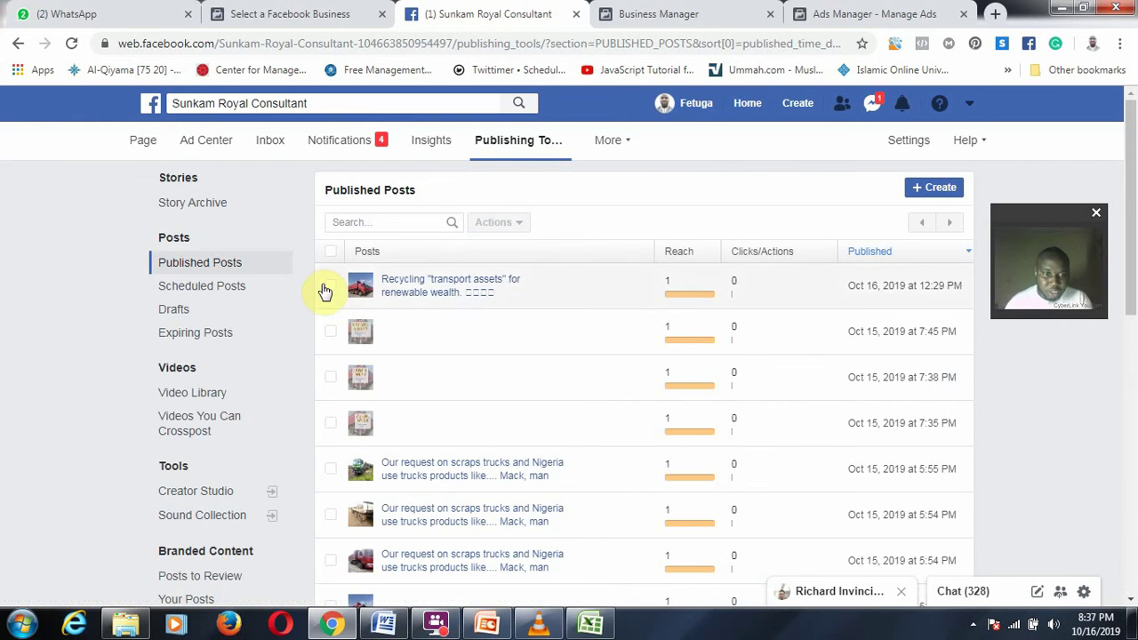
scroll(240, 515, down, 5)
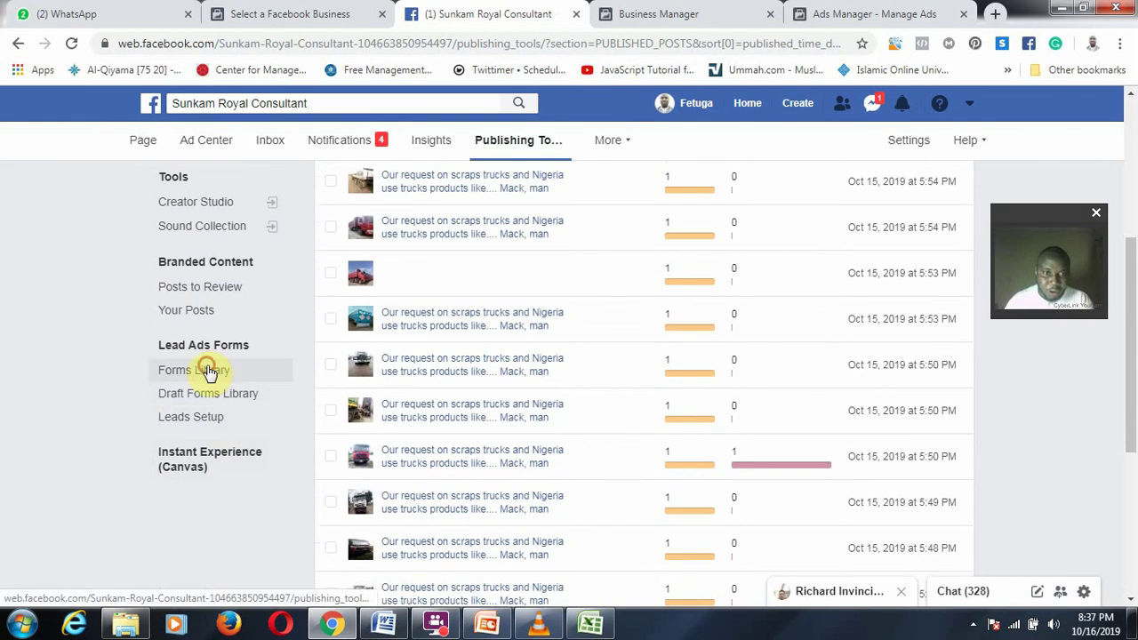
click(214, 370)
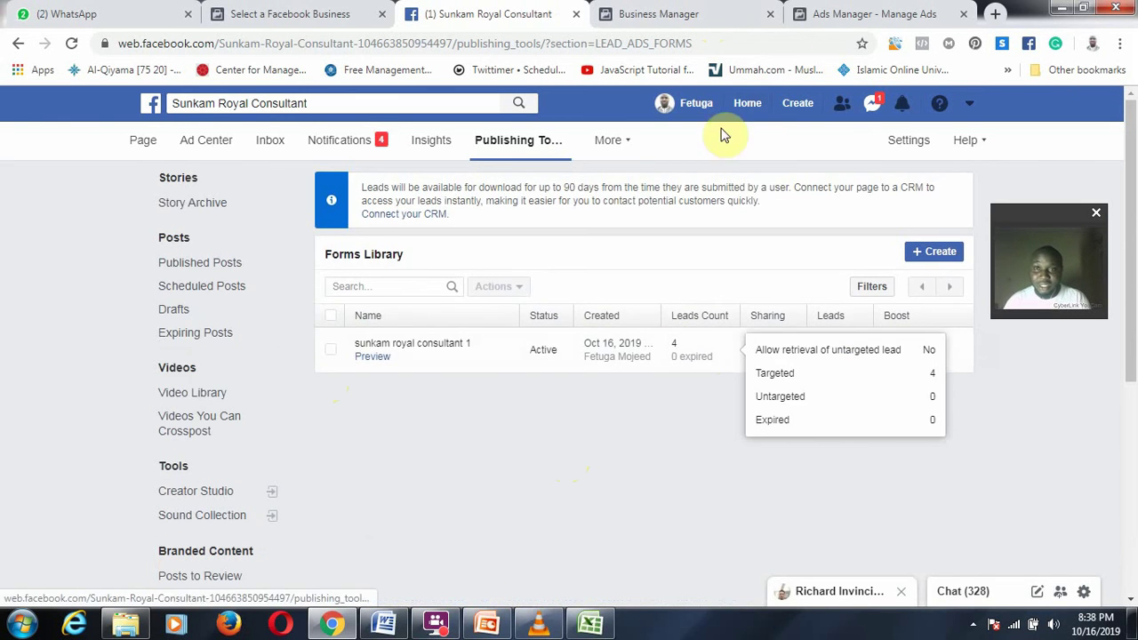
- Switch to Business Manager and open the MyCurrent ad account in Ads Manager
click(847, 11)
click(662, 13)
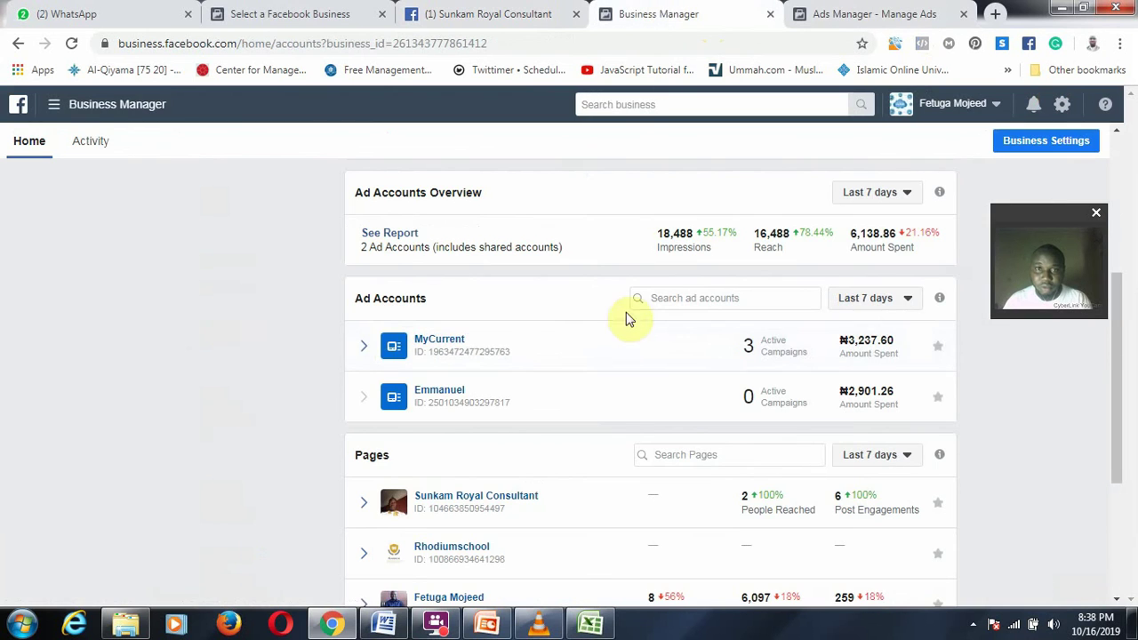
click(538, 346)
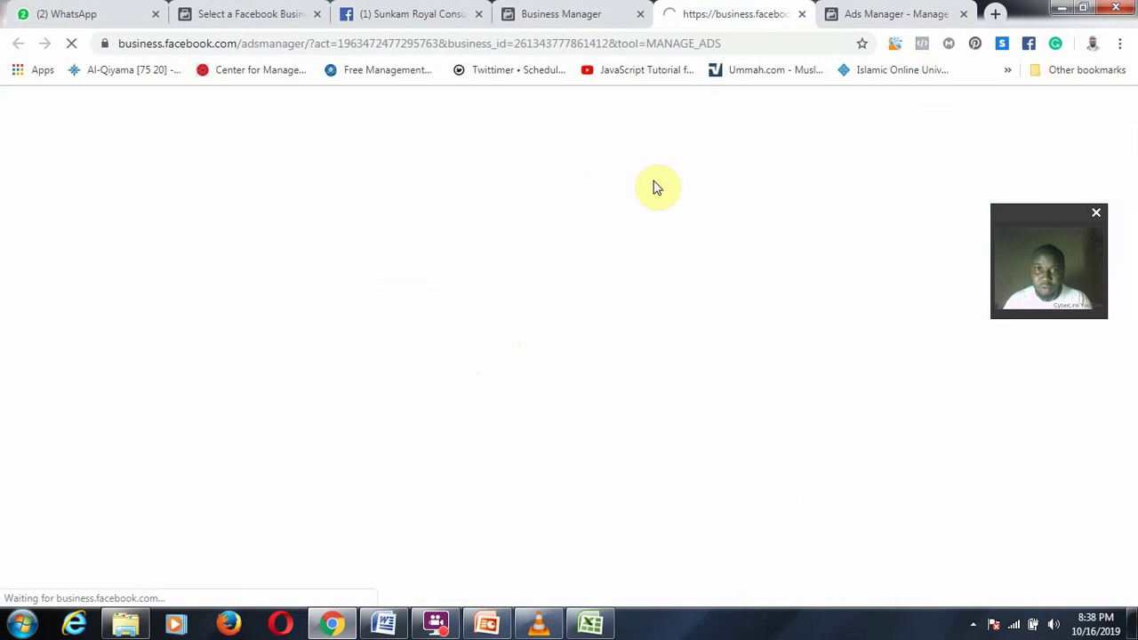
- Close the unfinished ad creation tab and check the results of the sunkam royal lead generation campaign
click(900, 9)
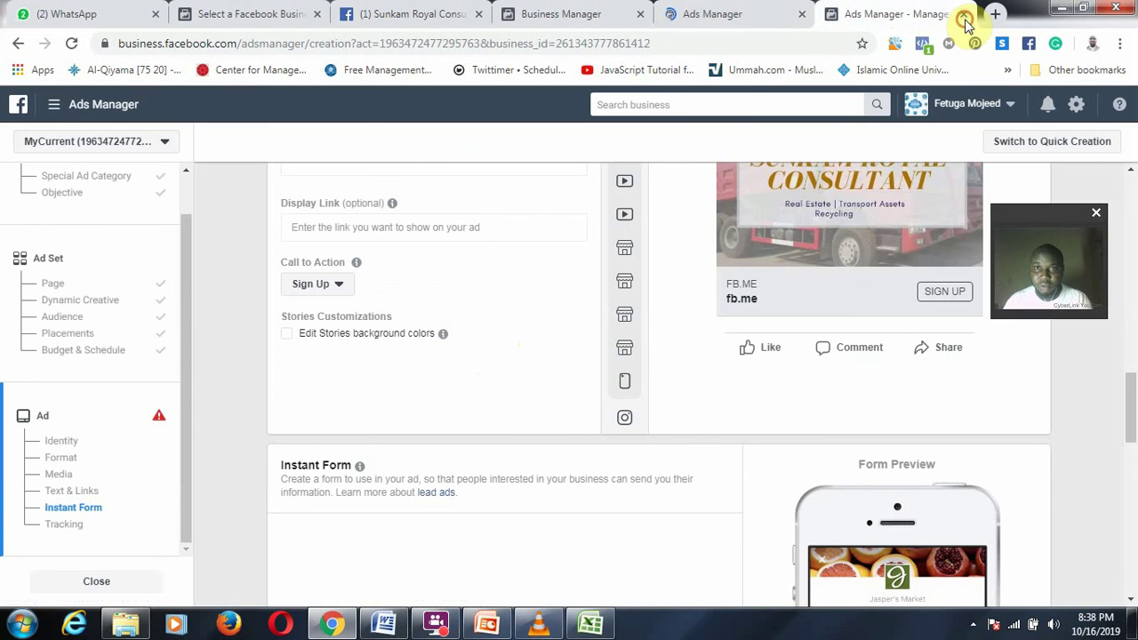
click(964, 14)
click(653, 135)
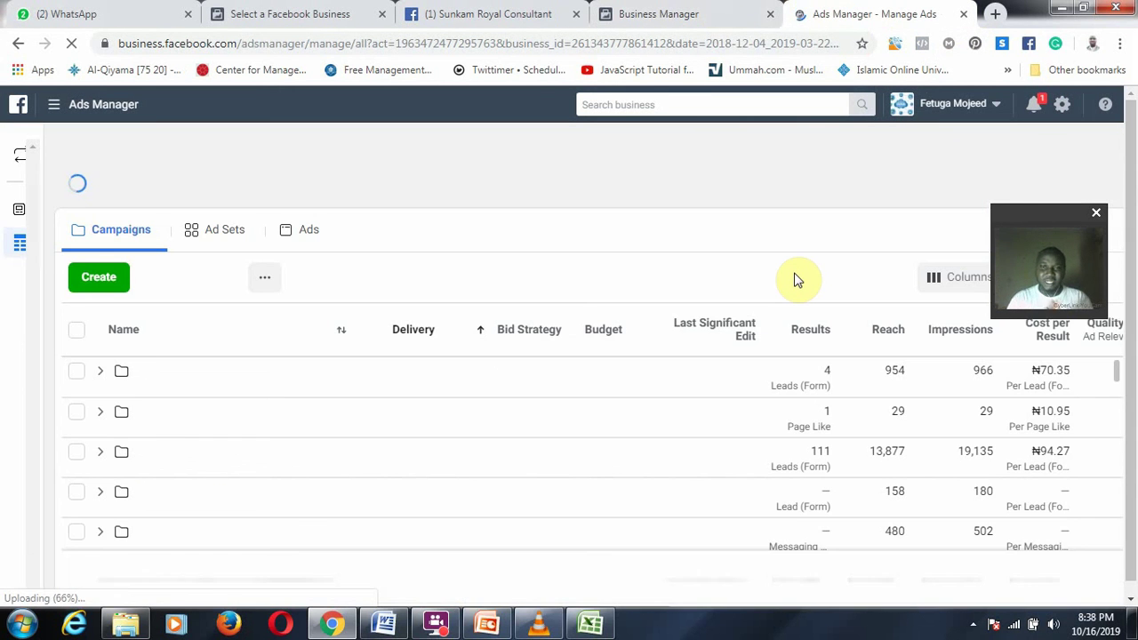
mouse_move(190, 386)
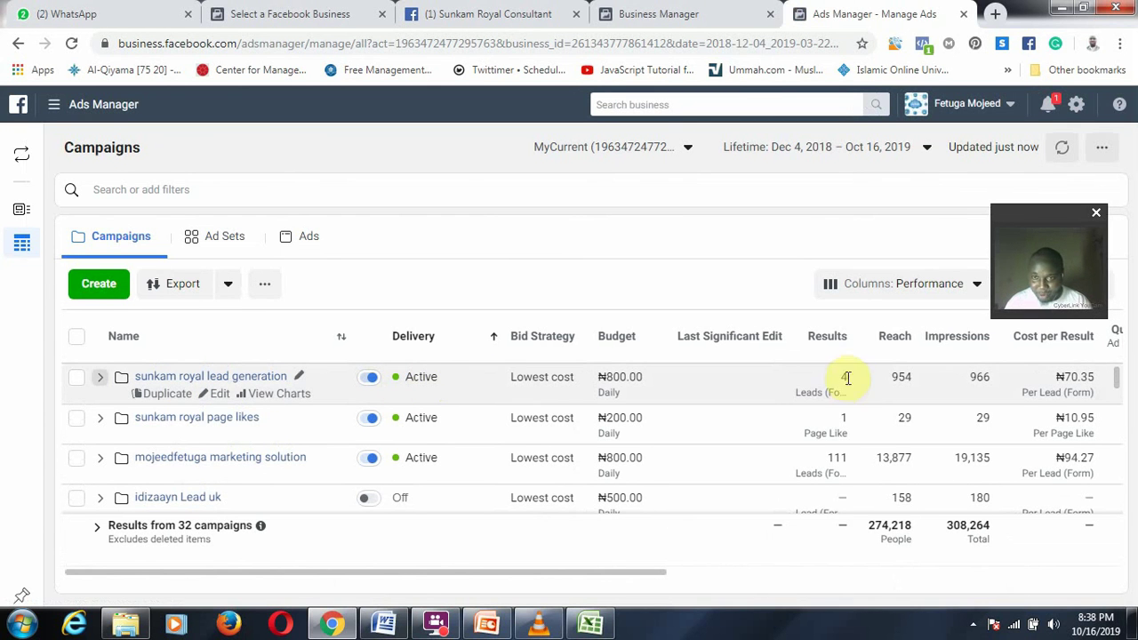
- Return to the Forms Library and examine the sunkam royal consultant 1 form's details, leads count and sharing status
click(465, 13)
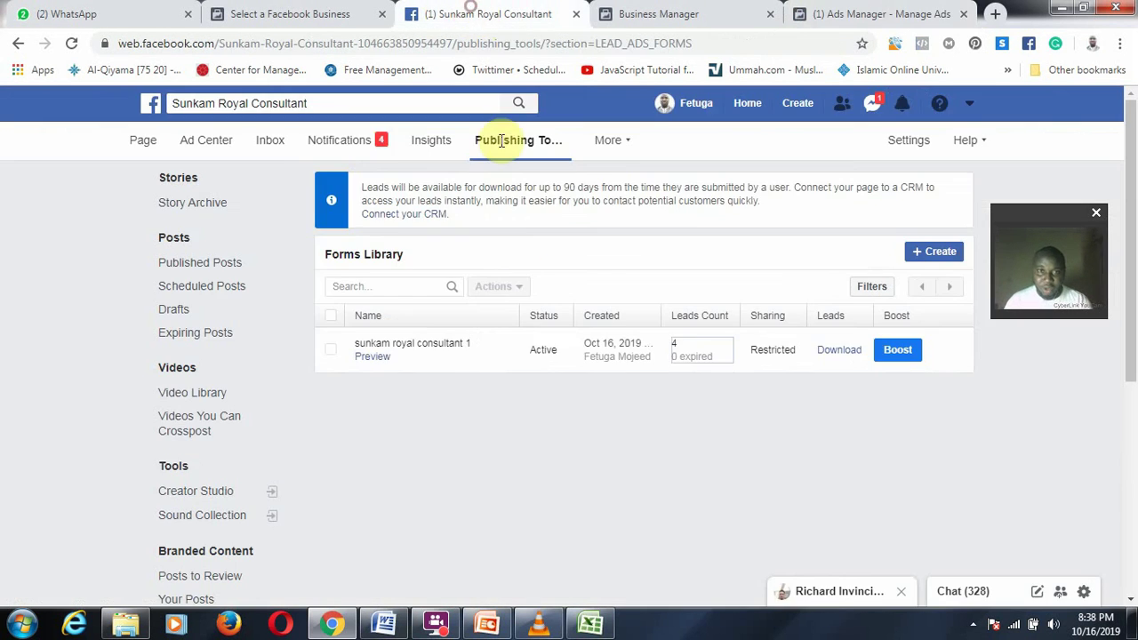
mouse_move(391, 342)
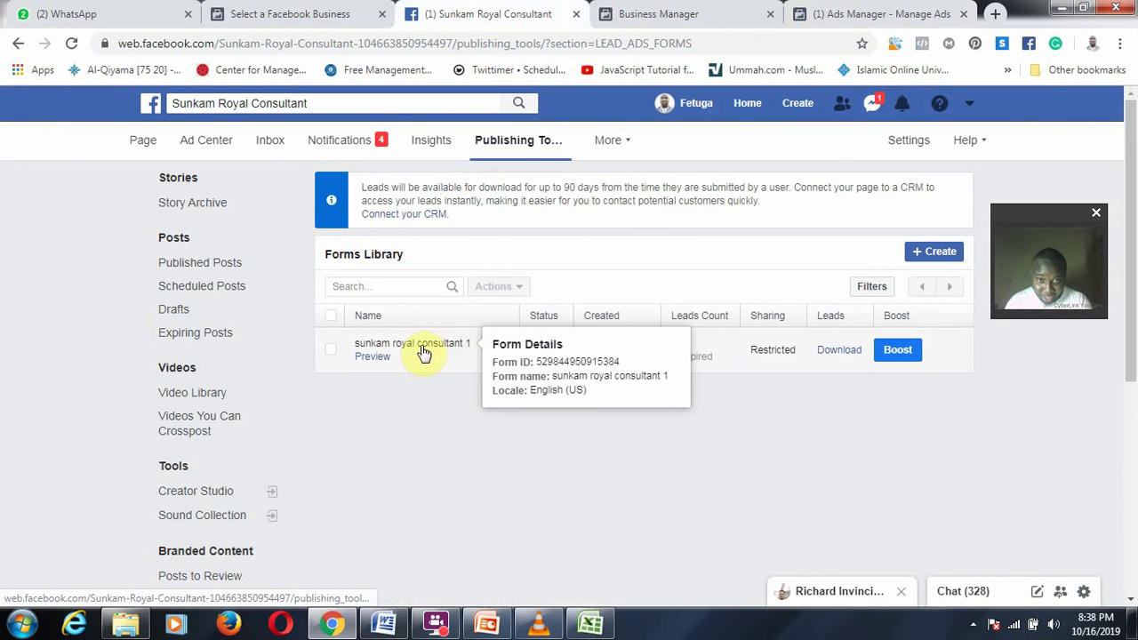
mouse_move(678, 349)
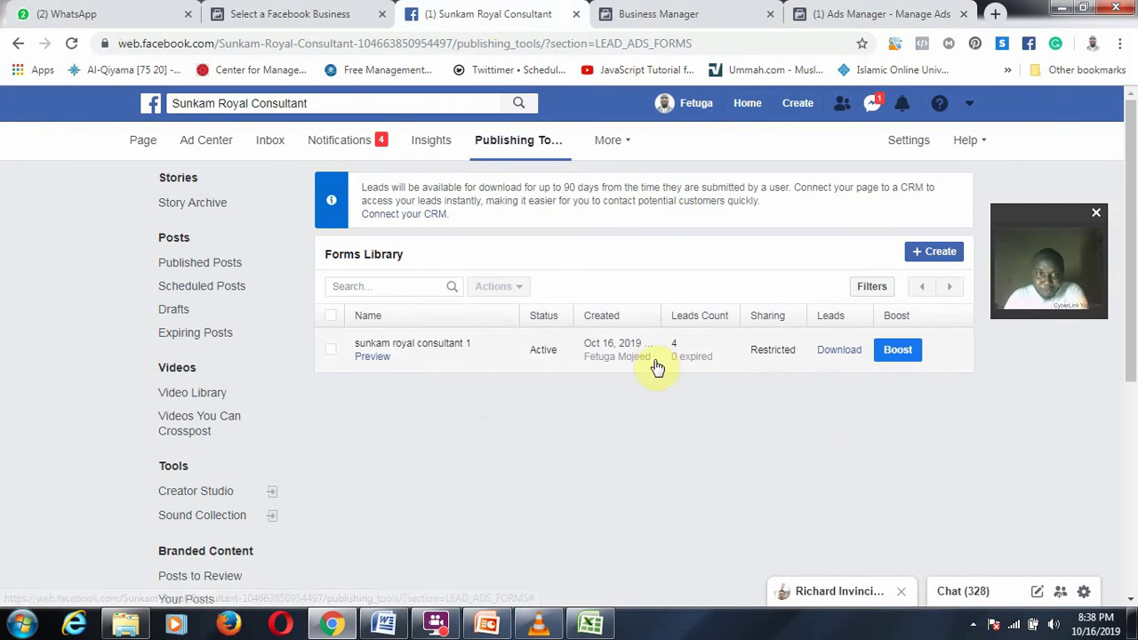
mouse_move(773, 356)
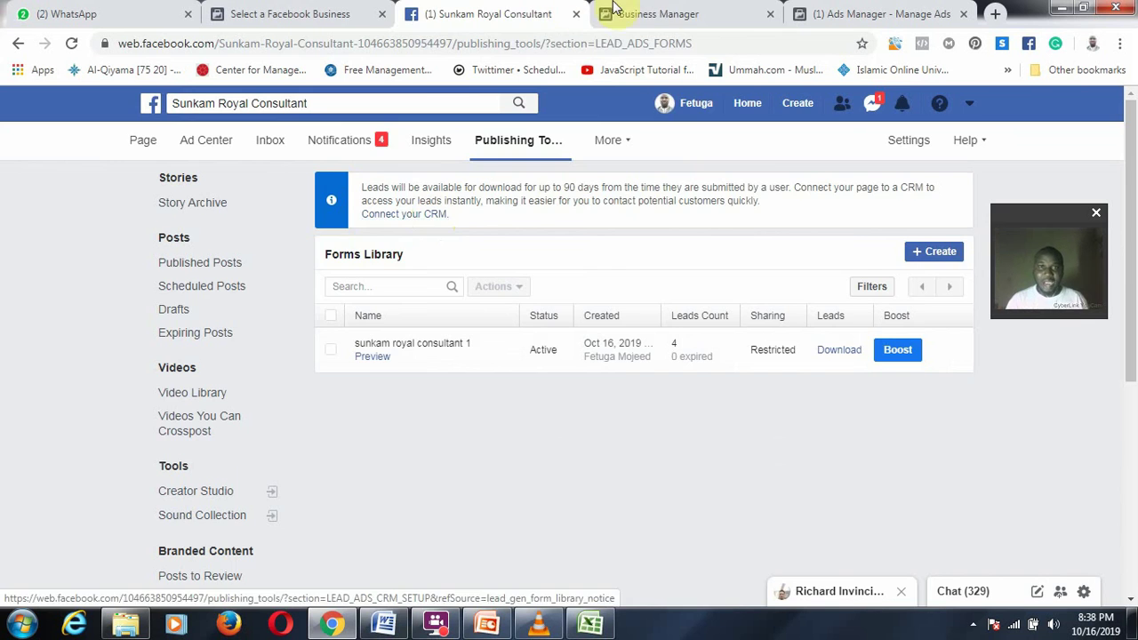
- Bring up the list of managed Facebook pages and open the marketing solutions page
click(676, 14)
click(503, 12)
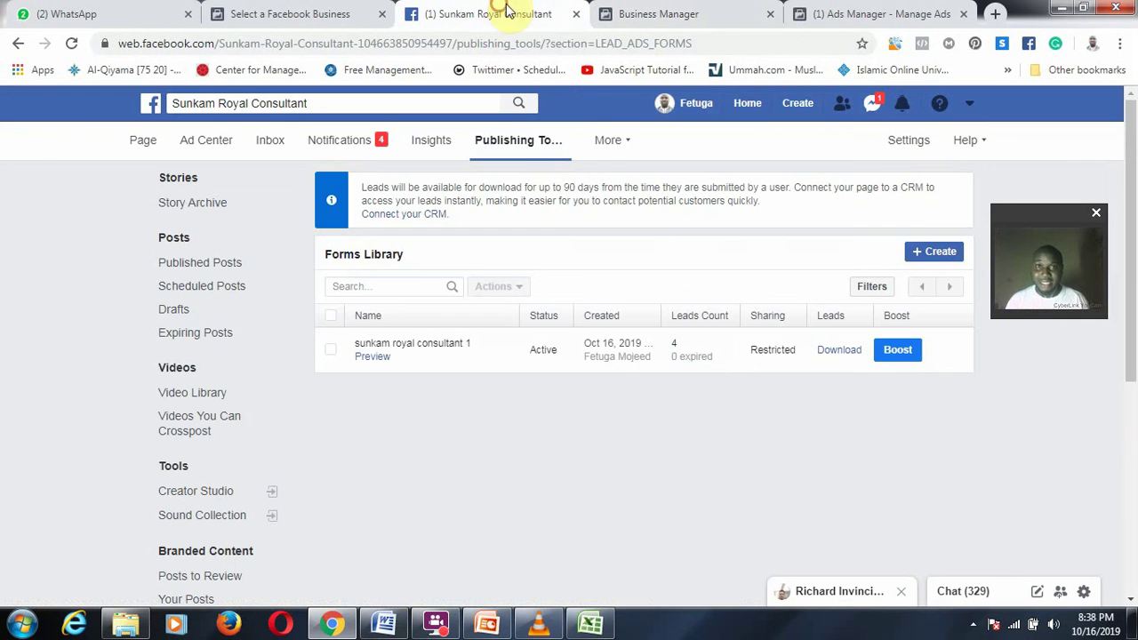
click(972, 108)
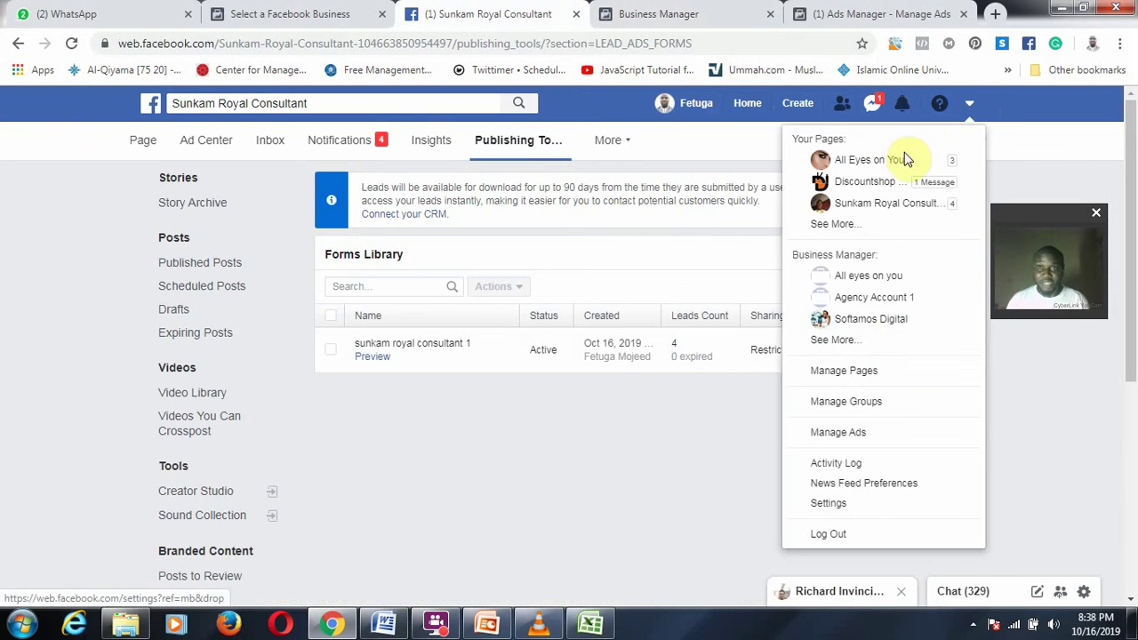
click(862, 374)
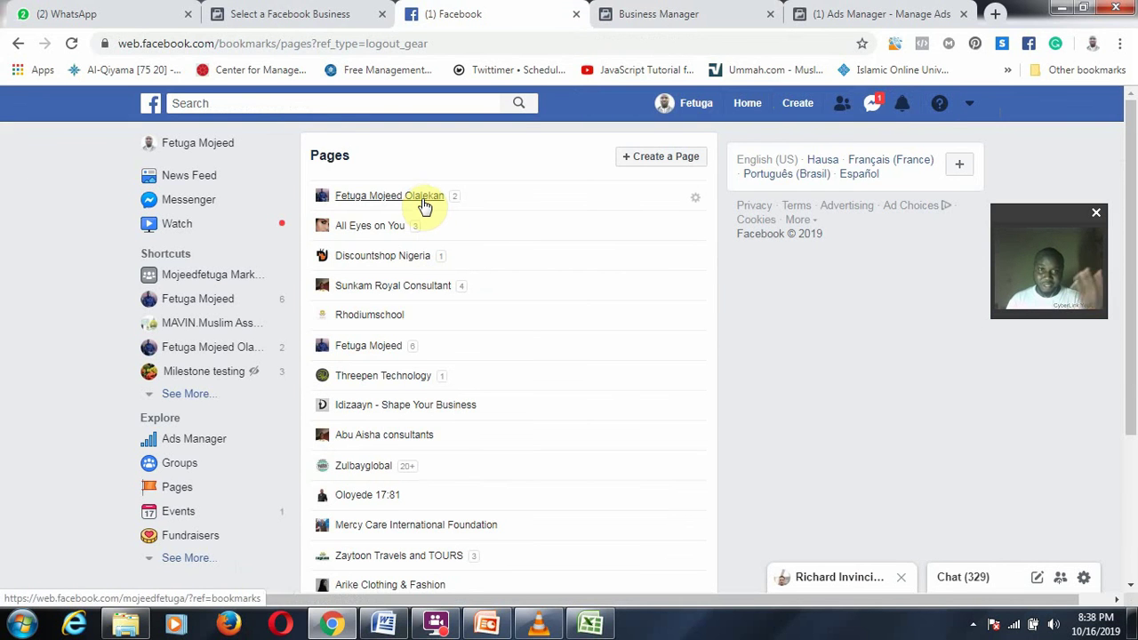
click(424, 203)
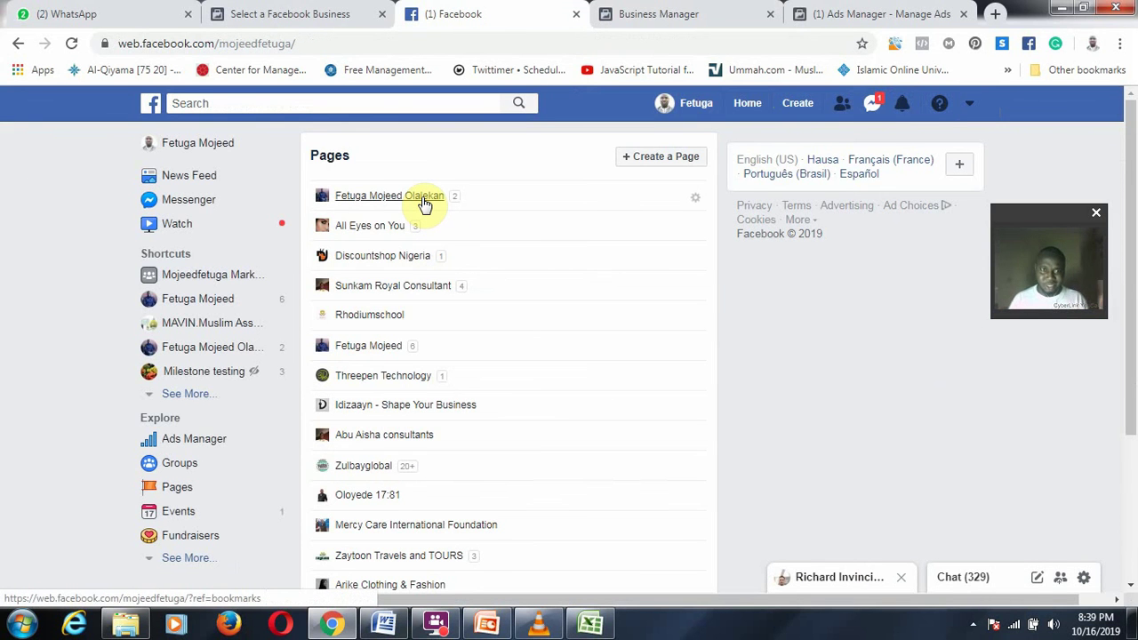
- Open the marketing solutions page's publishing tools and bring up Leads Setup for its lead ads
scroll(569, 218, down, 2)
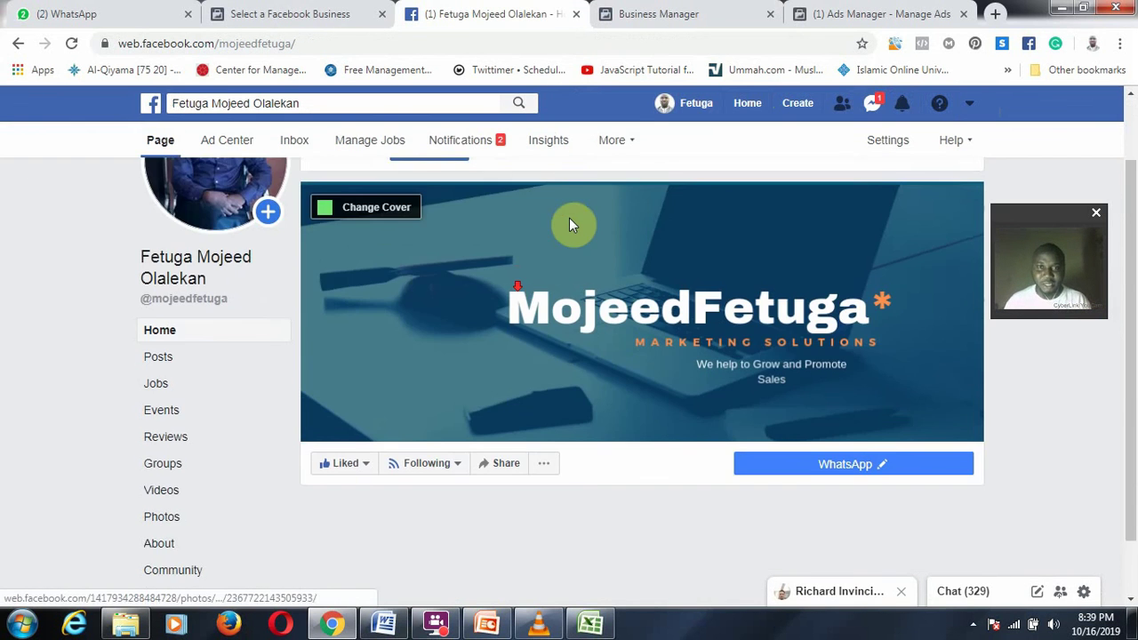
click(613, 138)
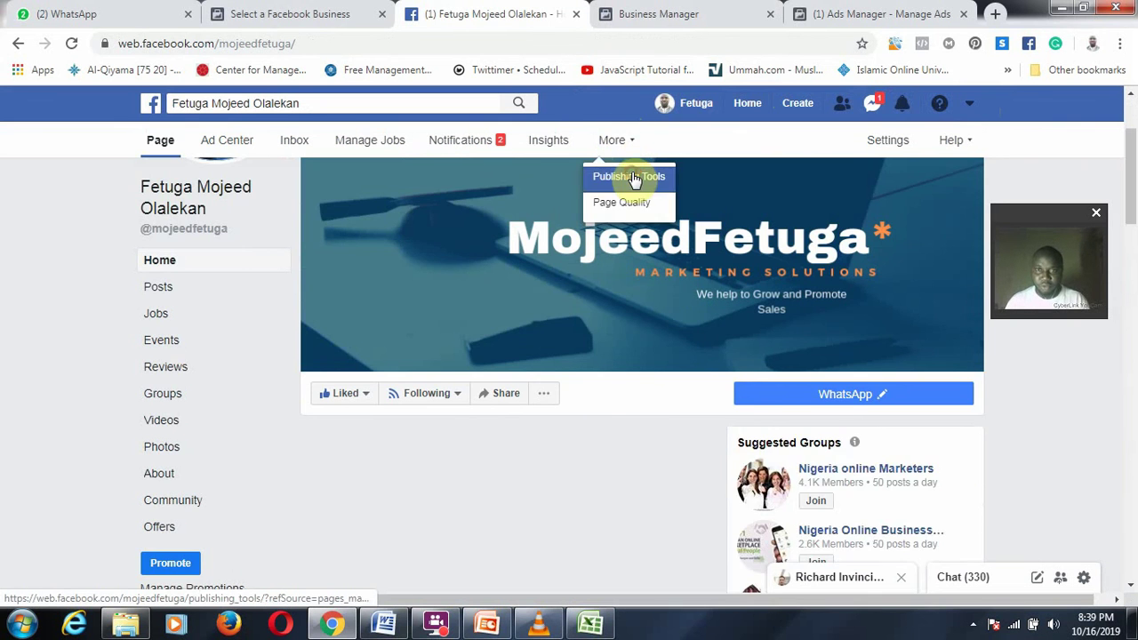
click(629, 177)
scroll(320, 382, down, 1)
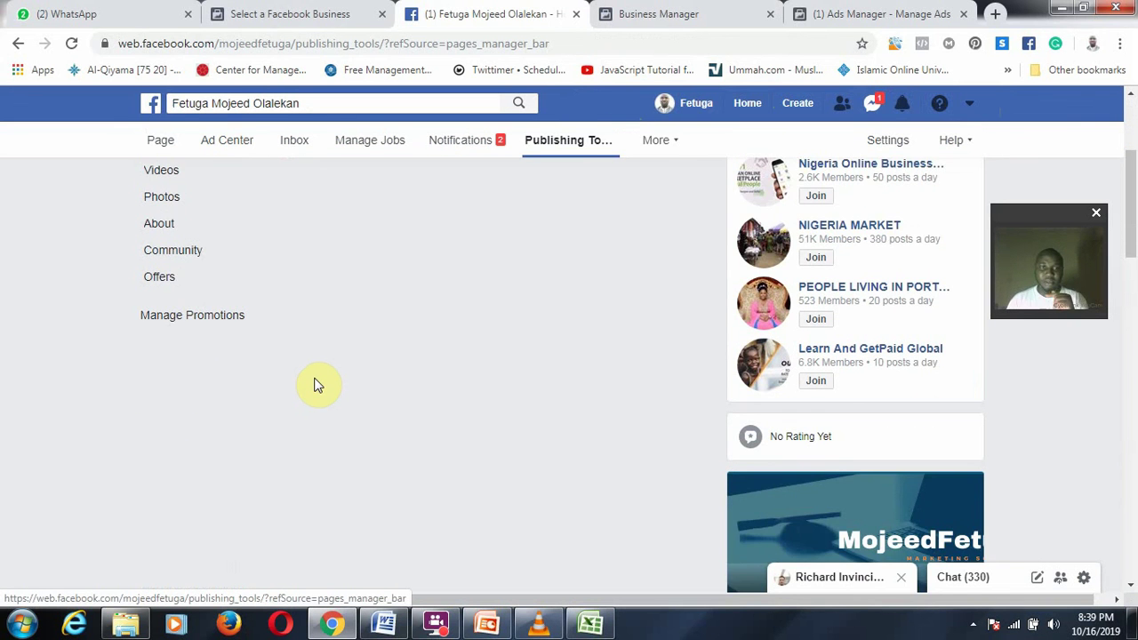
scroll(317, 383, down, 1)
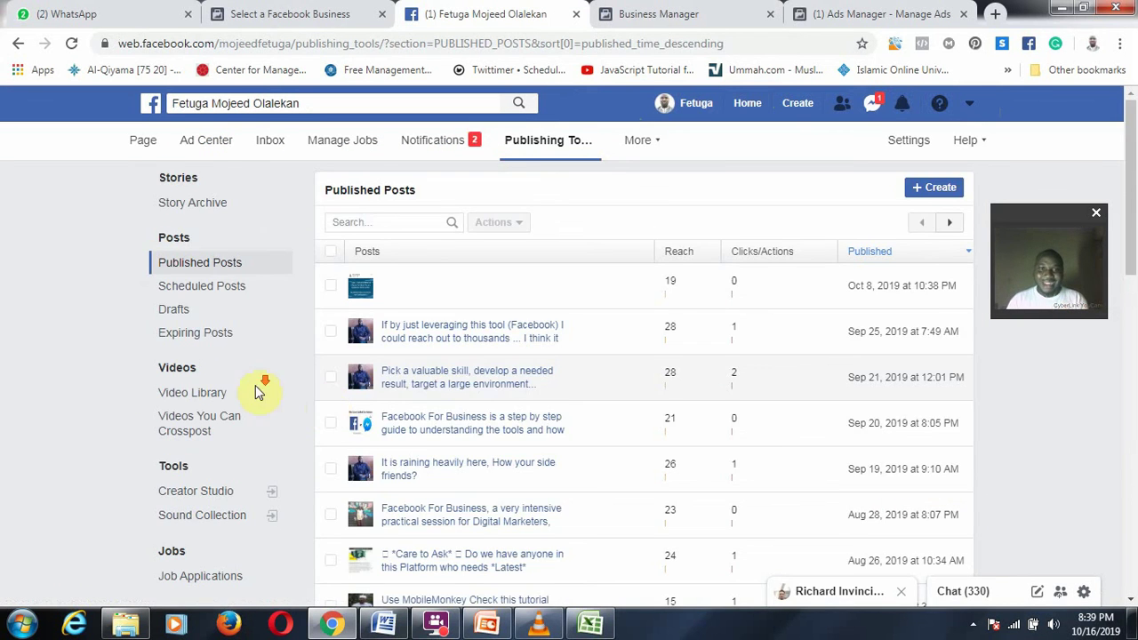
scroll(258, 391, down, 3)
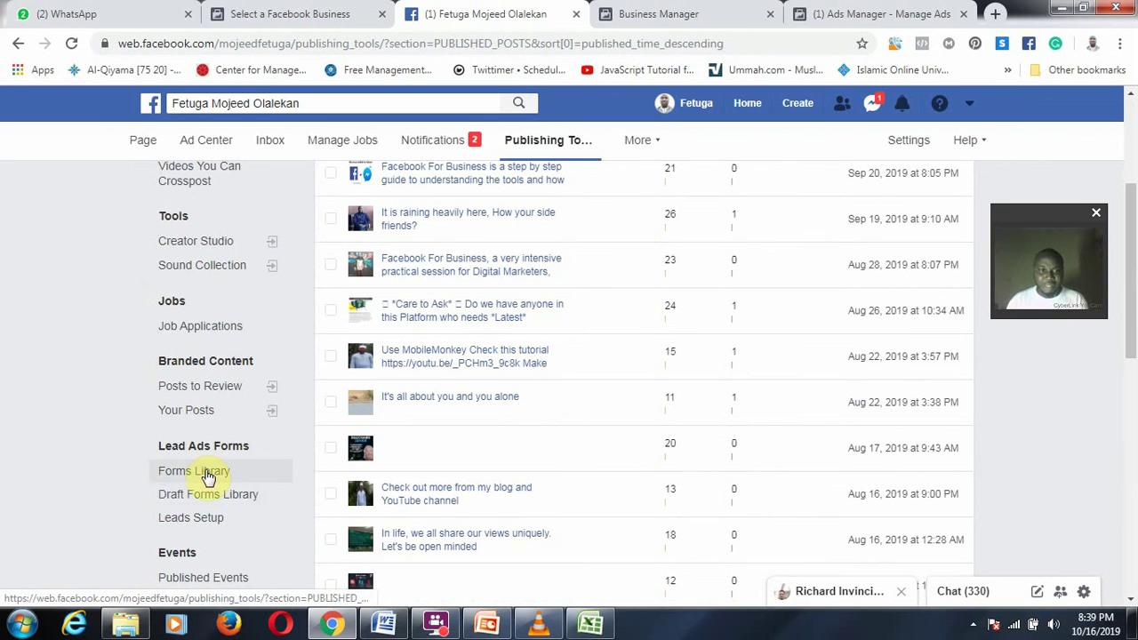
click(221, 520)
scroll(579, 468, up, 3)
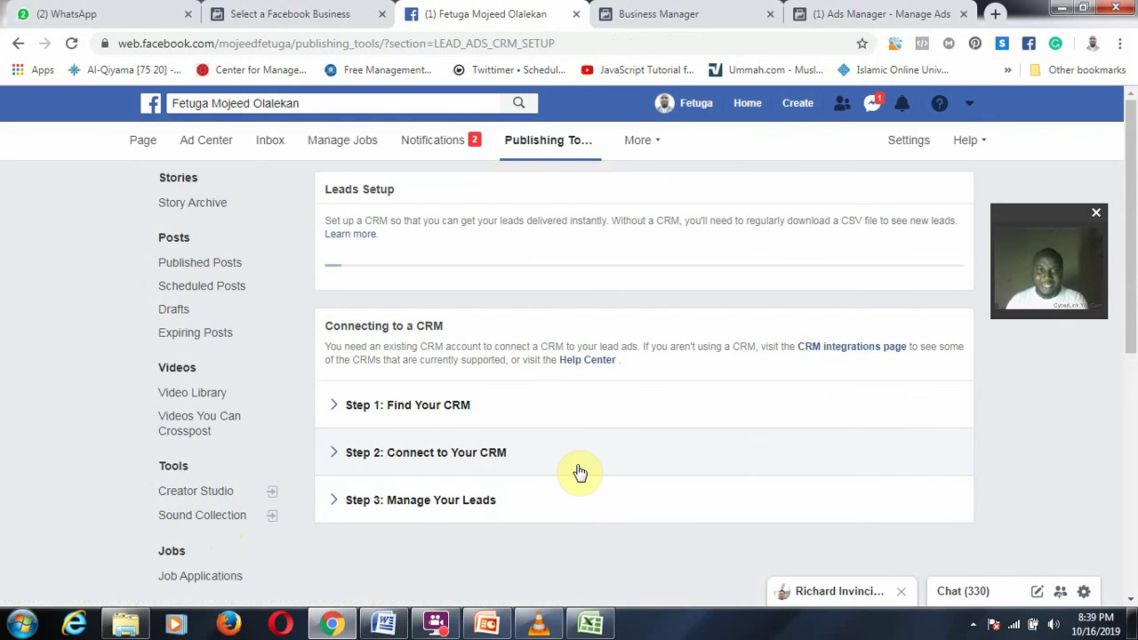